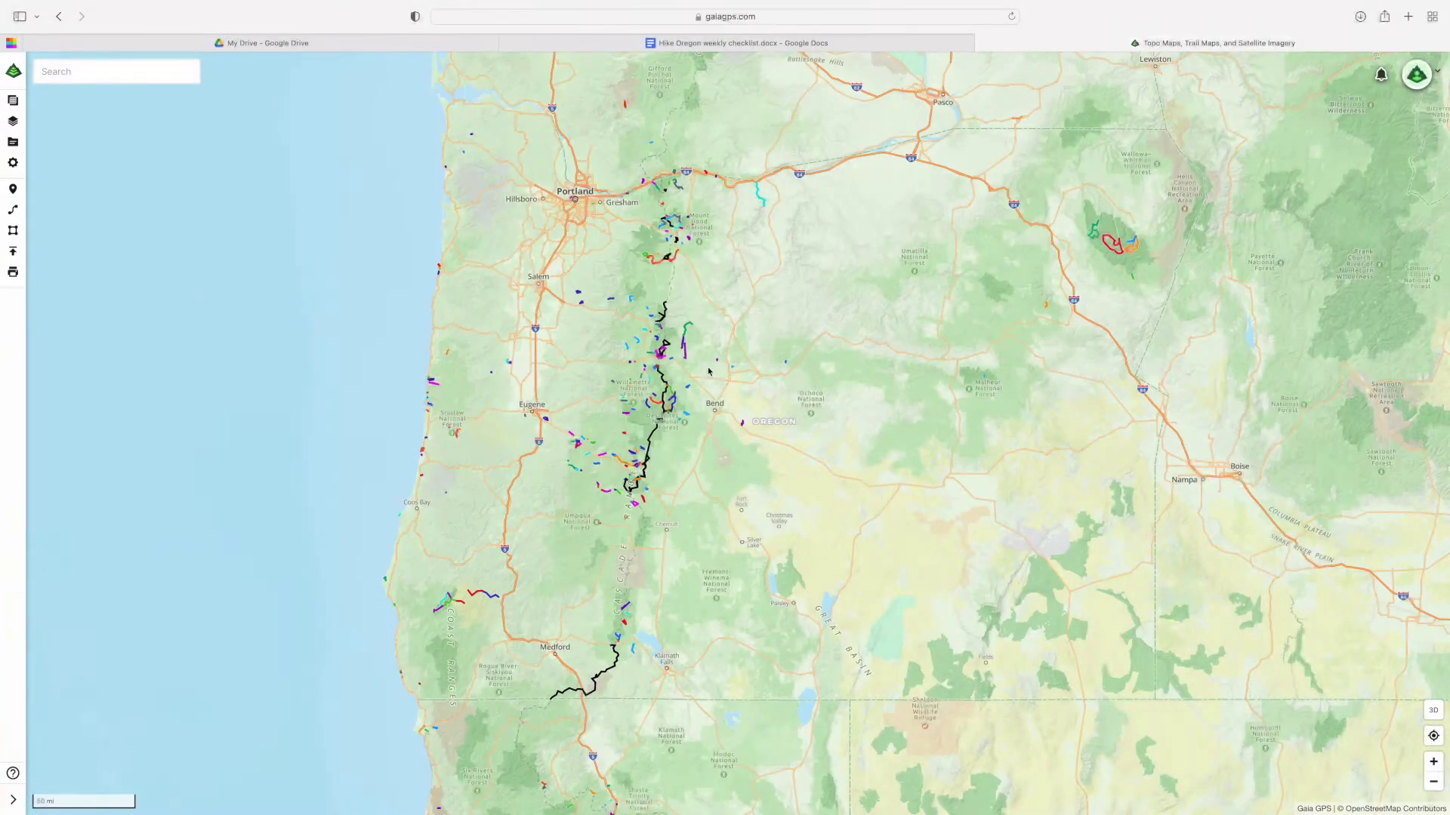
scroll(817, 374, "down", 5)
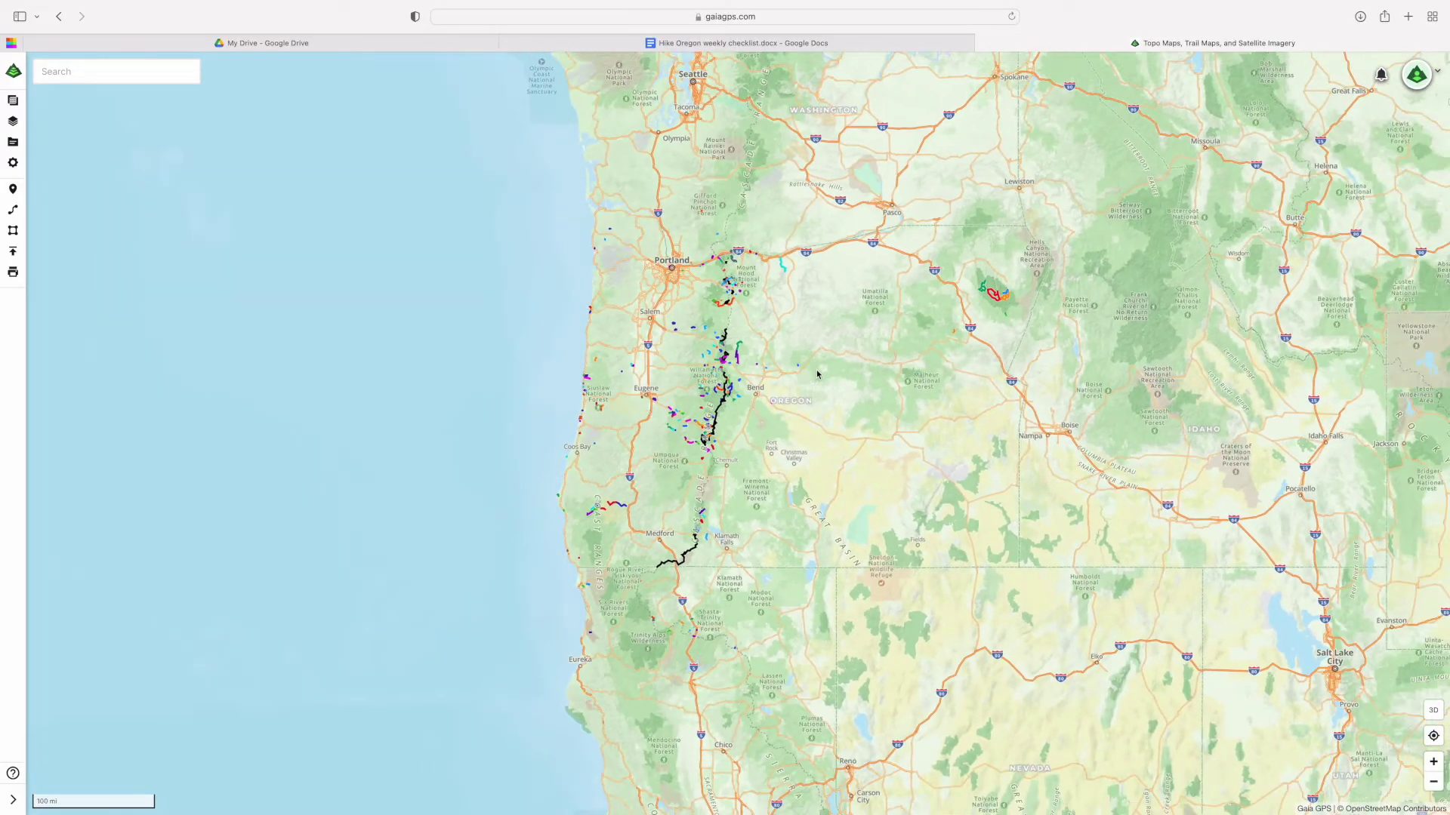
scroll(817, 374, "up", 5)
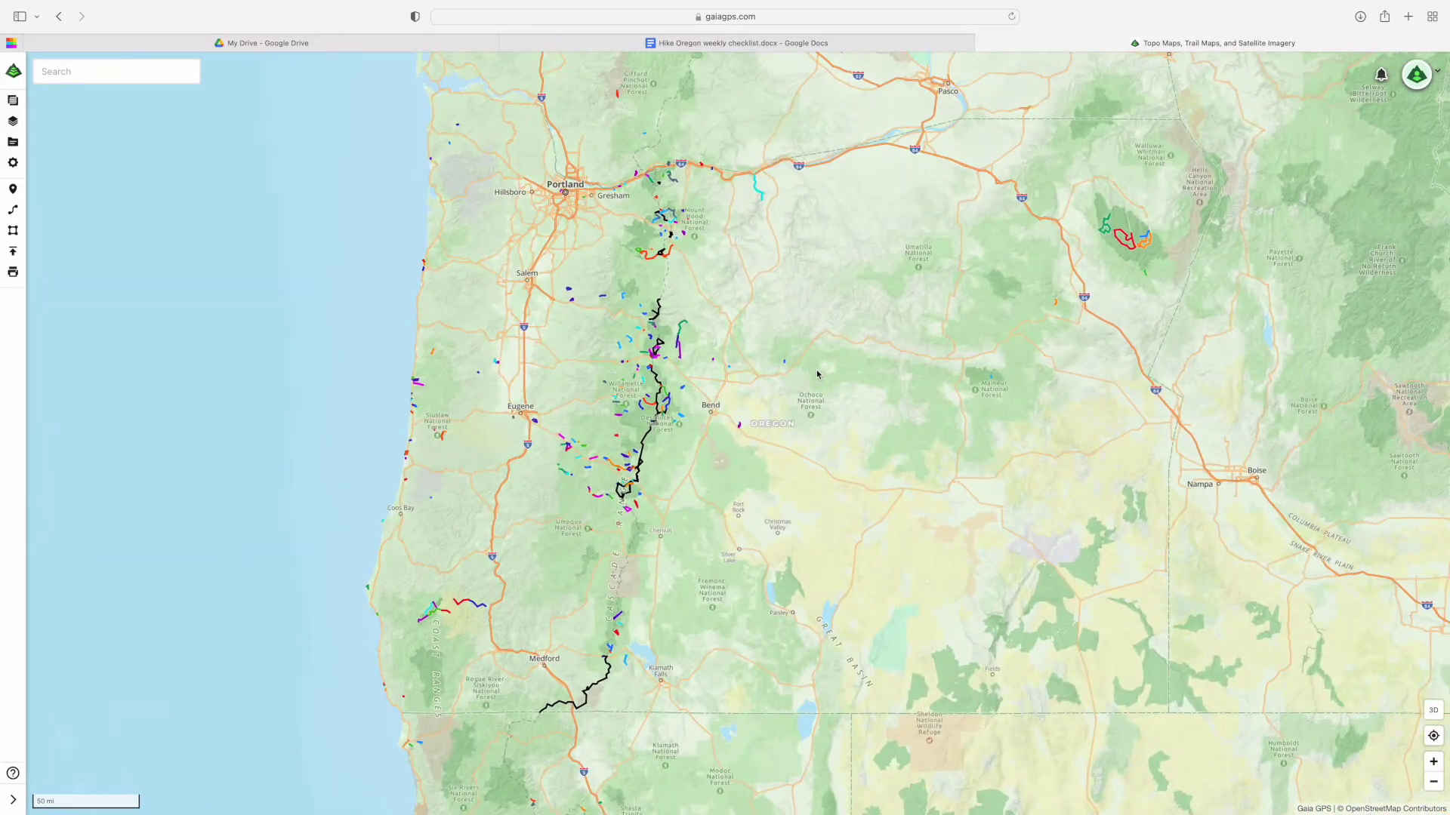
left_click(1435, 764)
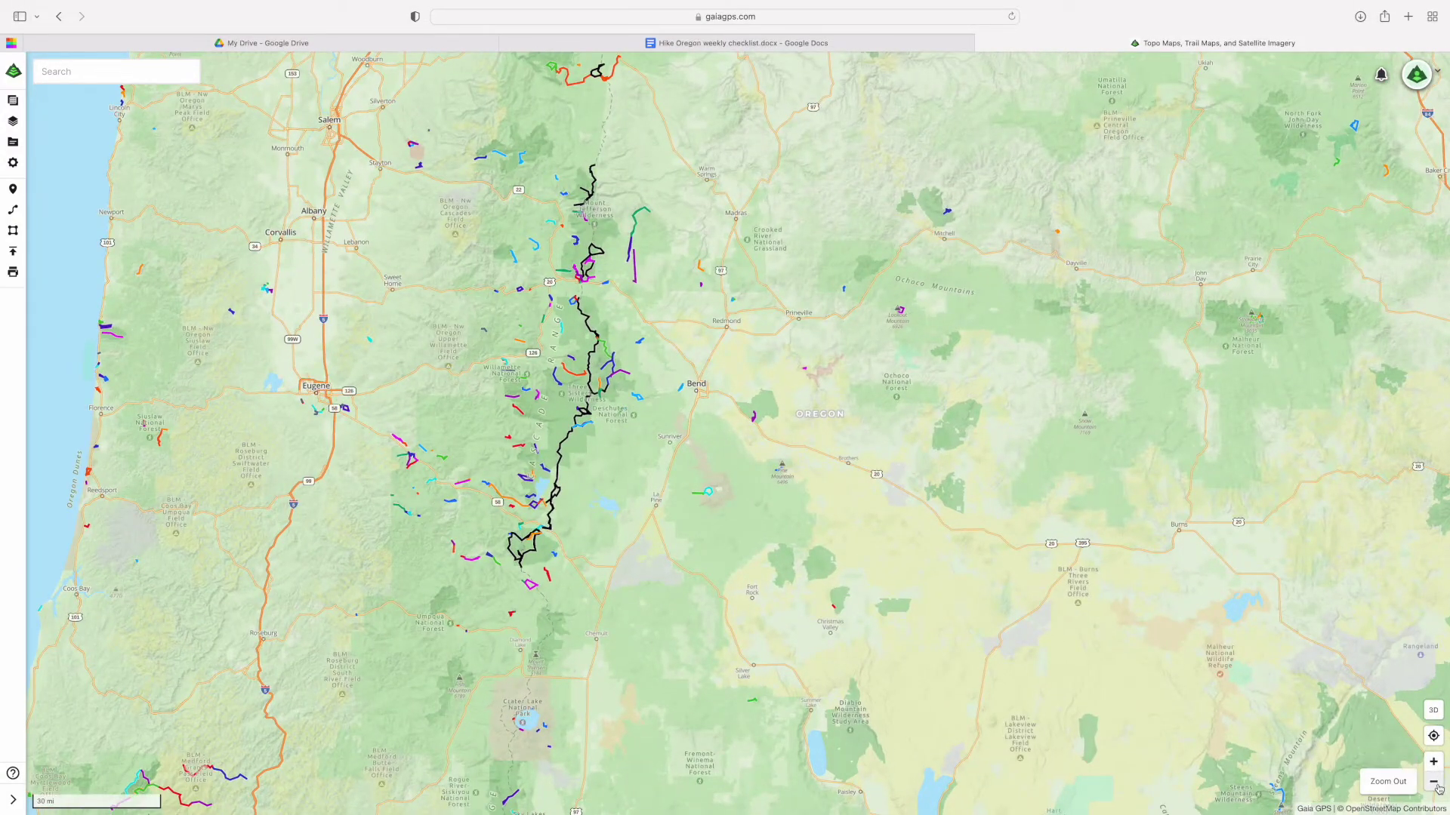
left_click(1436, 785)
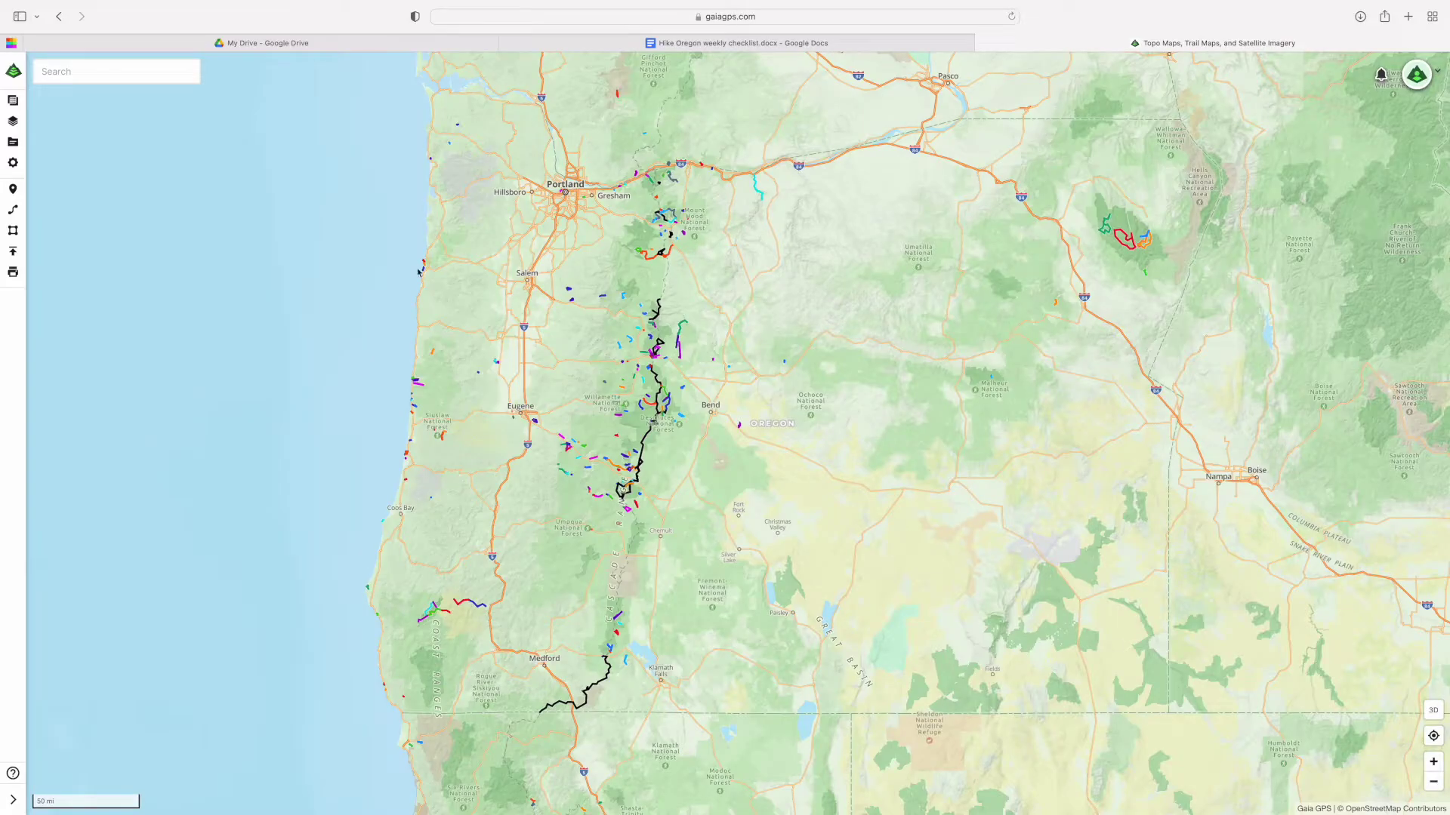
- Search the map for Mount Bachelor and open the location's details
left_click(179, 75)
type("Mount Bach")
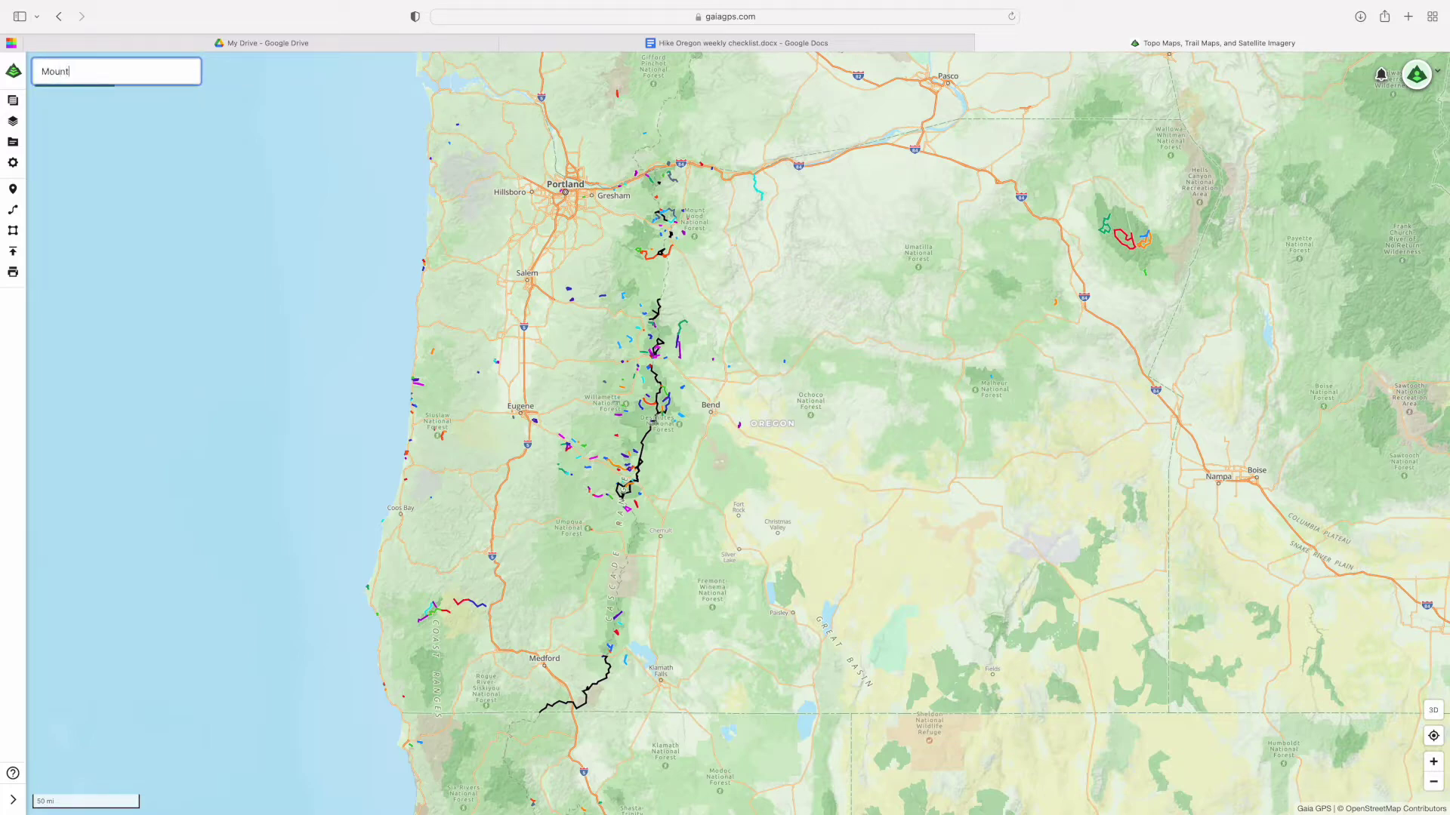
type("elor")
left_click(136, 117)
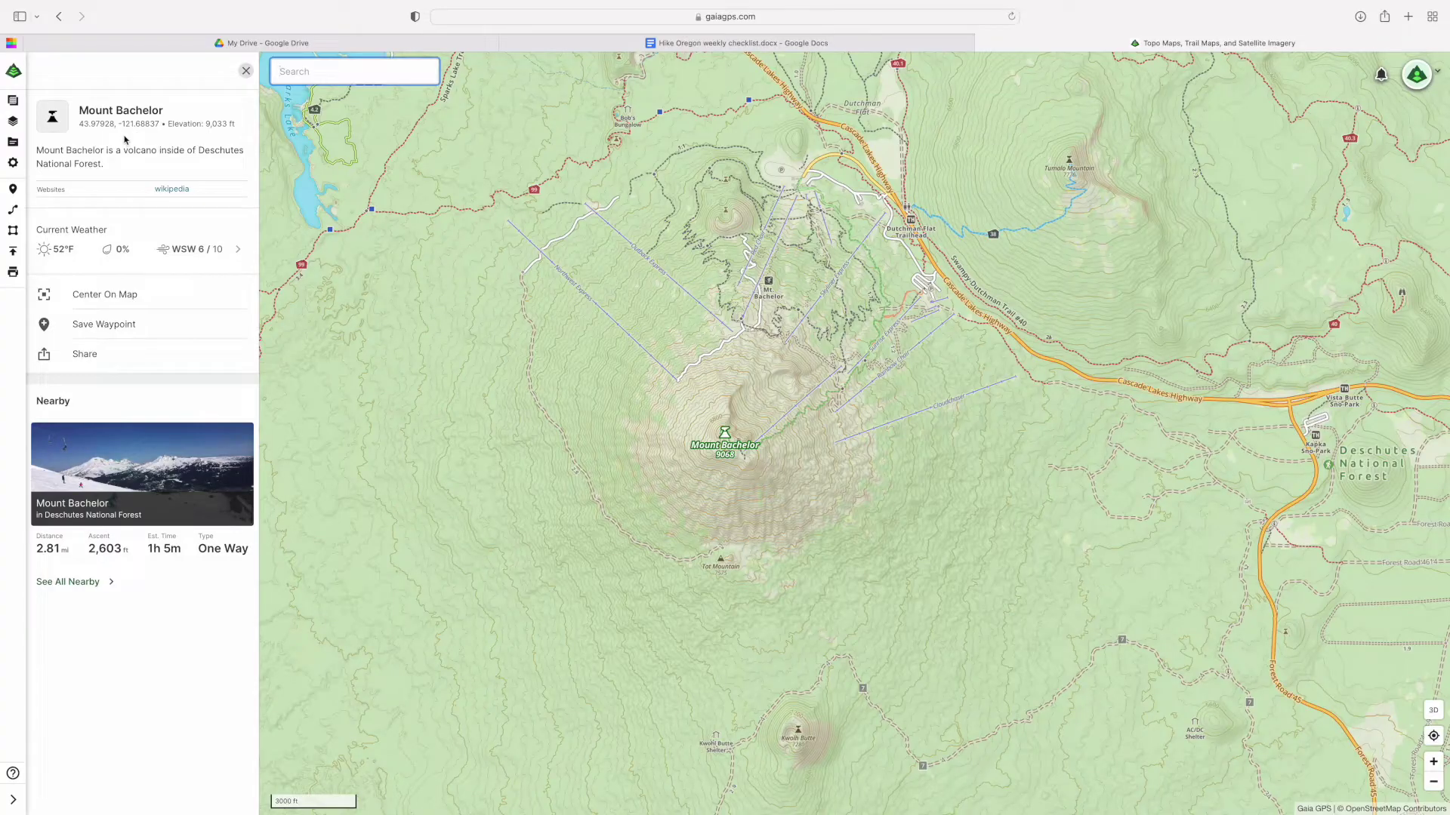
- Review Mount Bachelor's current weather and nearby hike, and close the location details
mouse_move(53, 256)
mouse_move(125, 255)
mouse_move(170, 254)
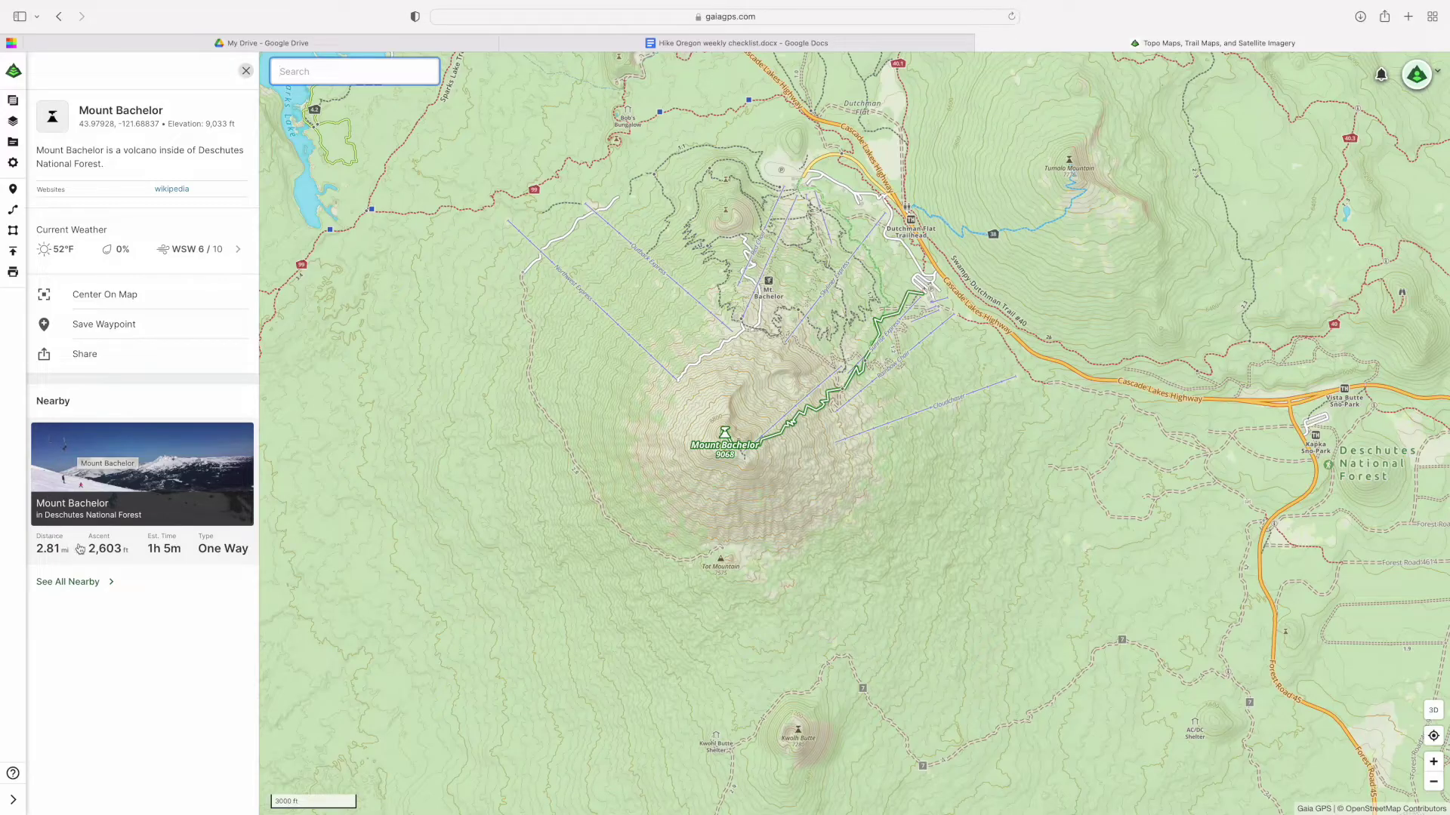
left_click(241, 72)
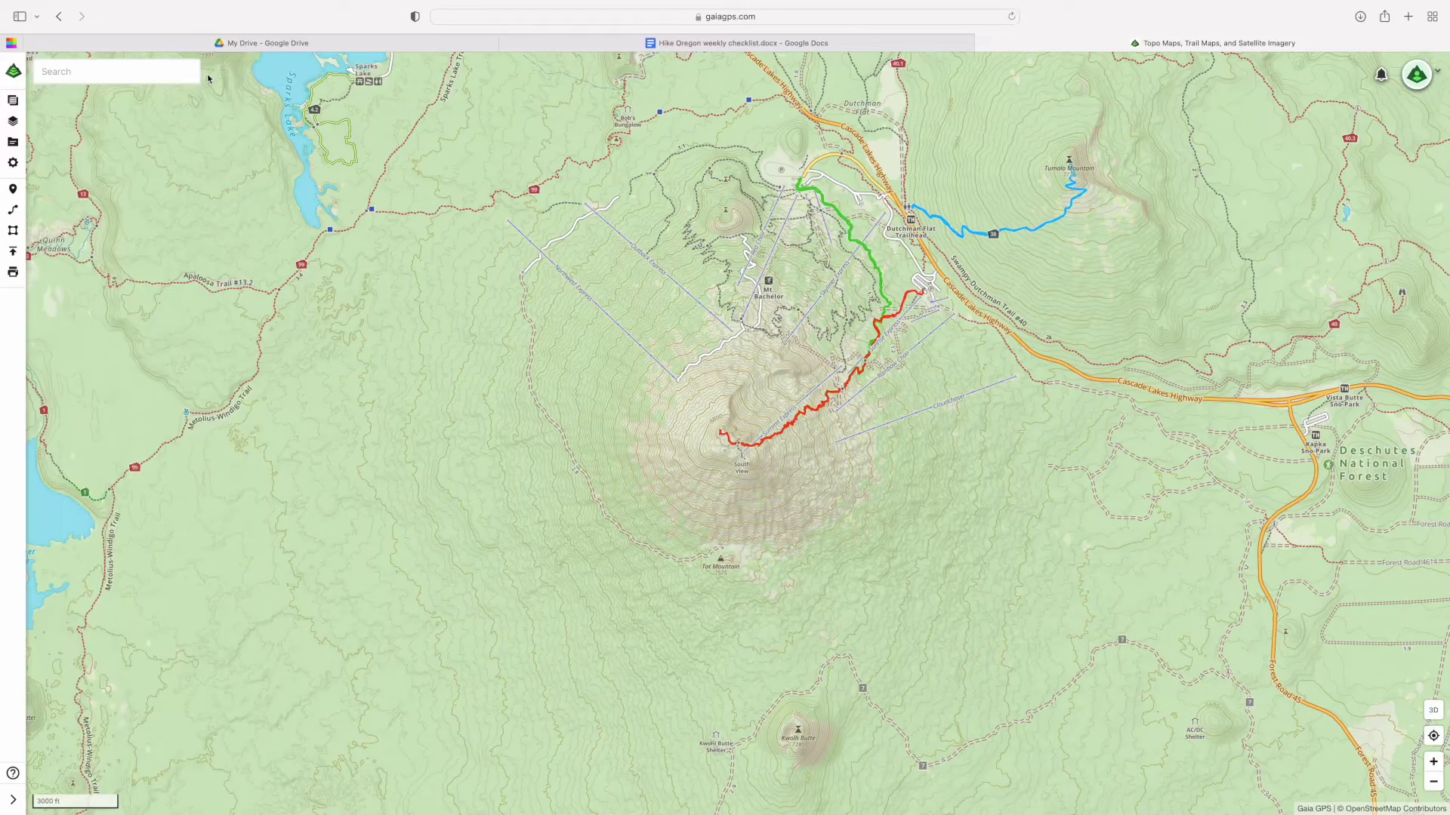
- In the map overlays, turn off Tracks and Routes and turn on Waypoints for the Bend area
left_click(13, 101)
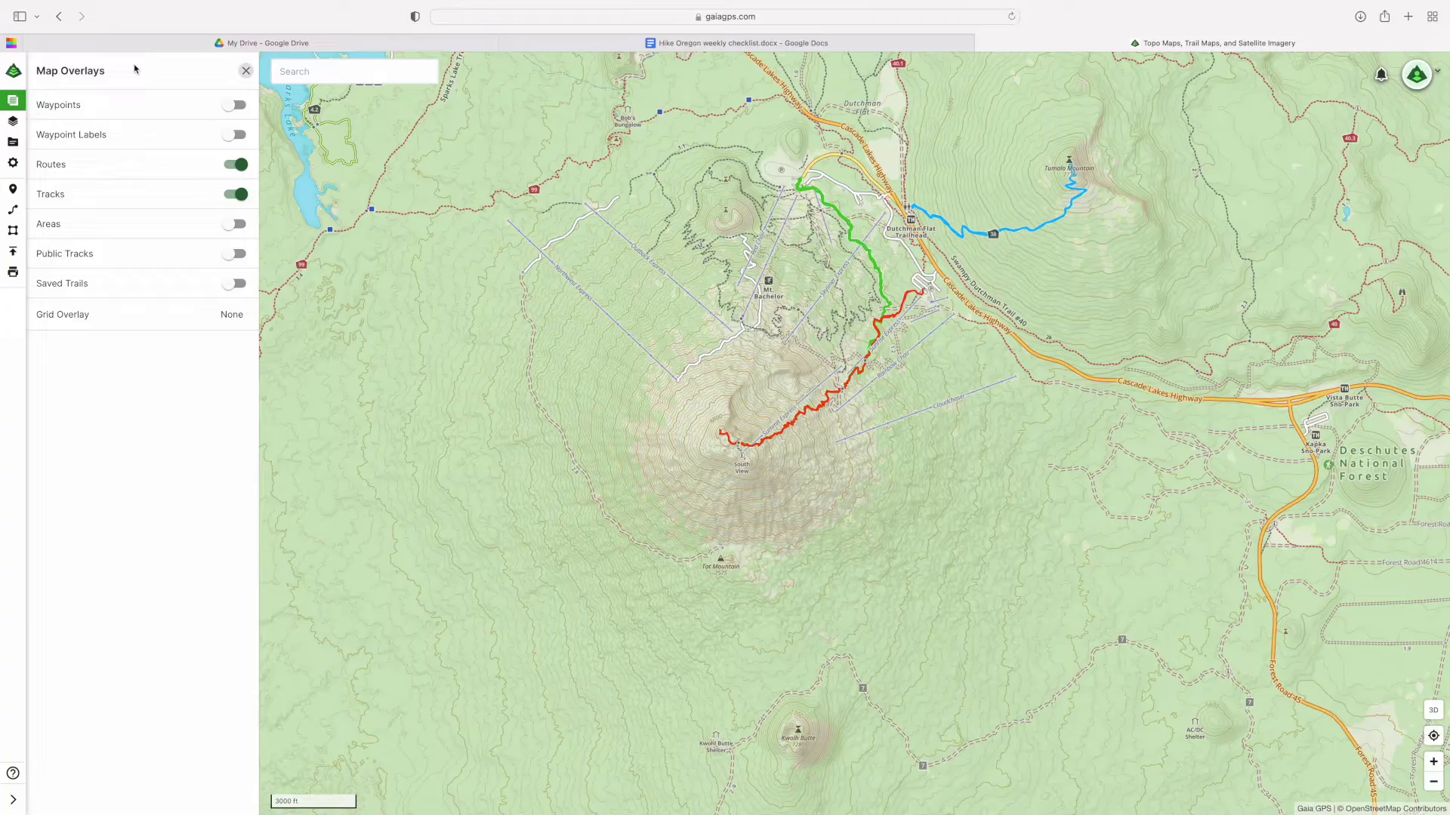
scroll(466, 264, "down", 5)
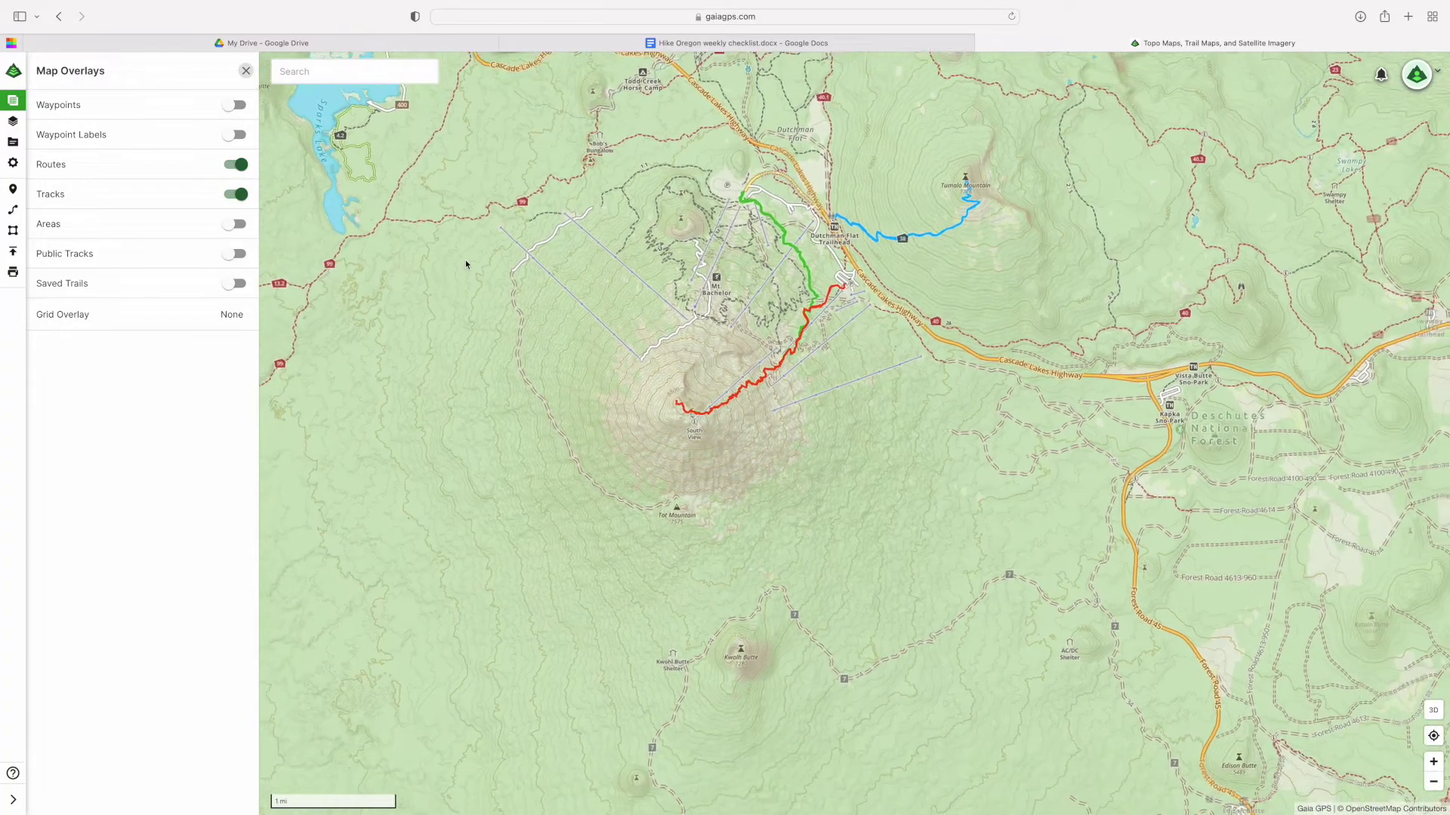
scroll(466, 264, "down", 5)
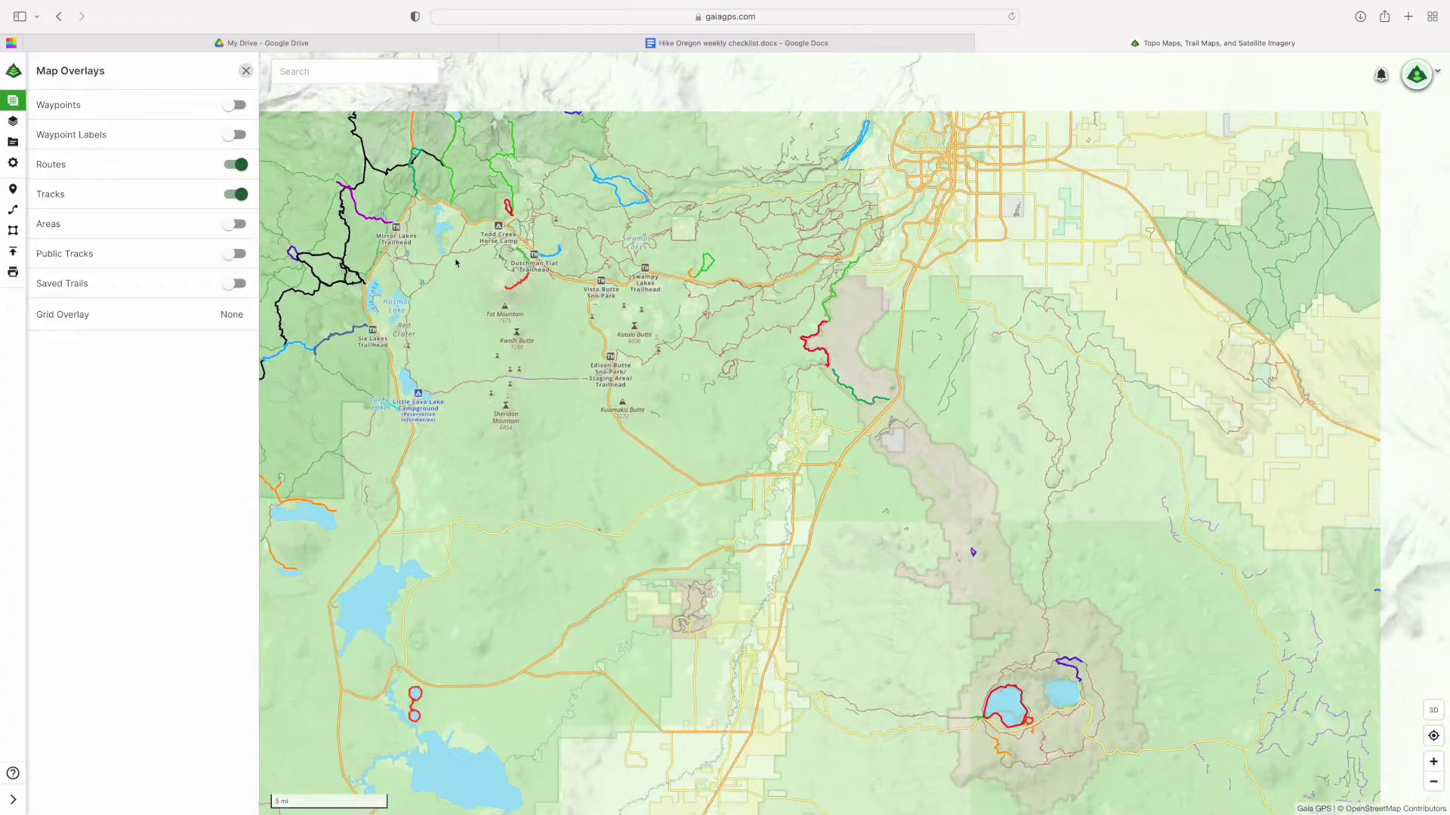
left_click_drag(456, 262, 650, 352)
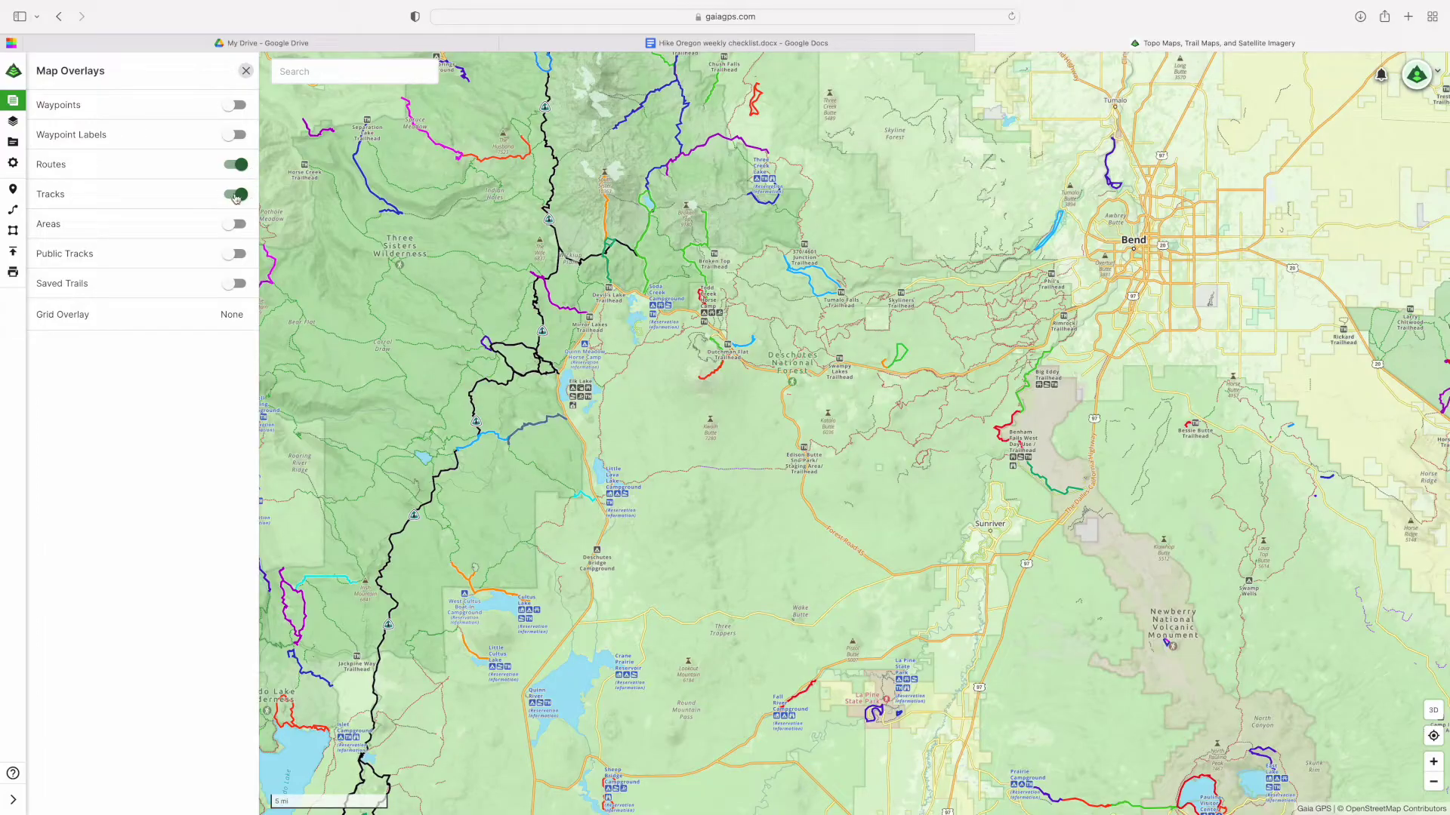
left_click(237, 196)
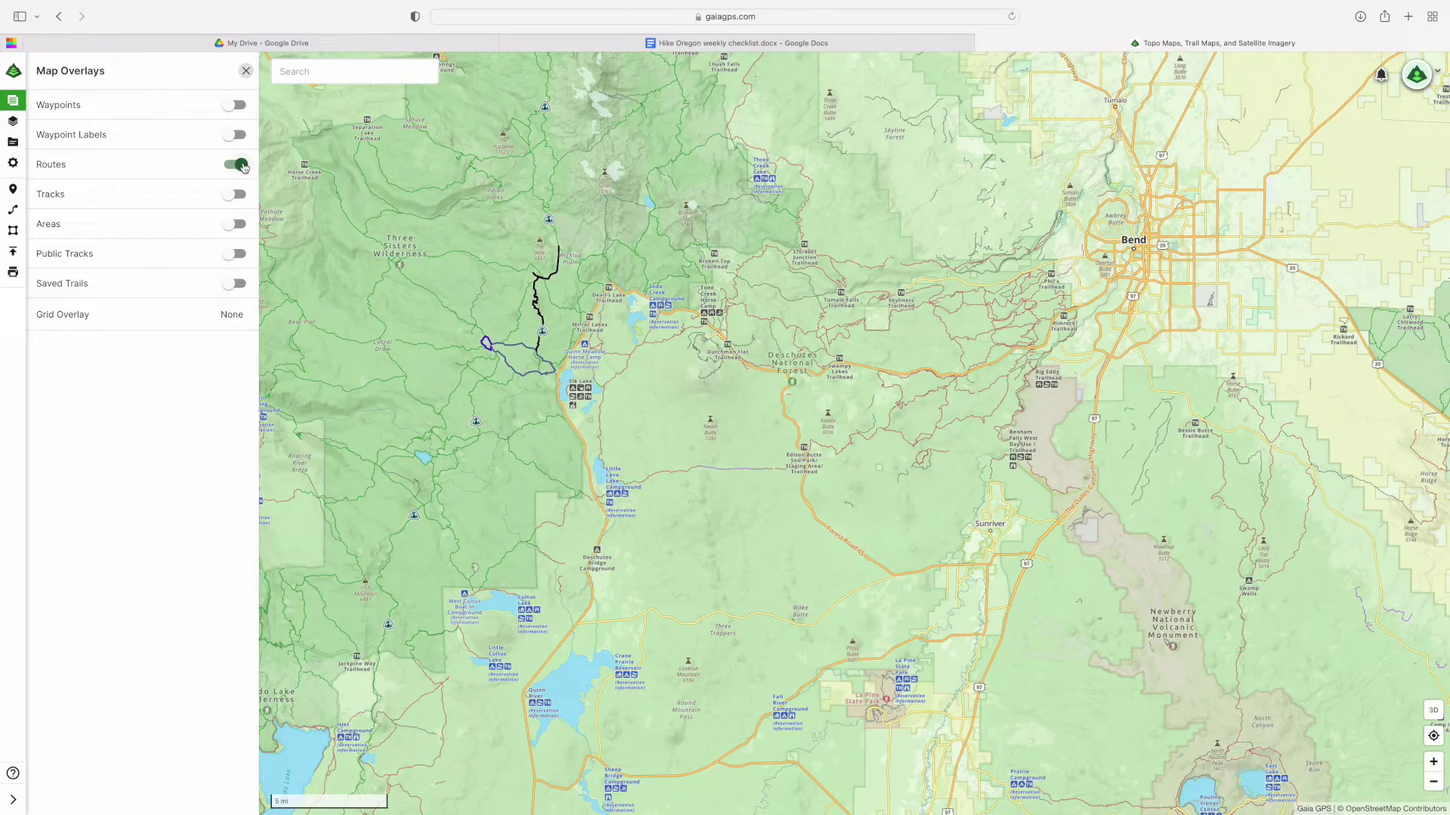
left_click(237, 165)
left_click(238, 105)
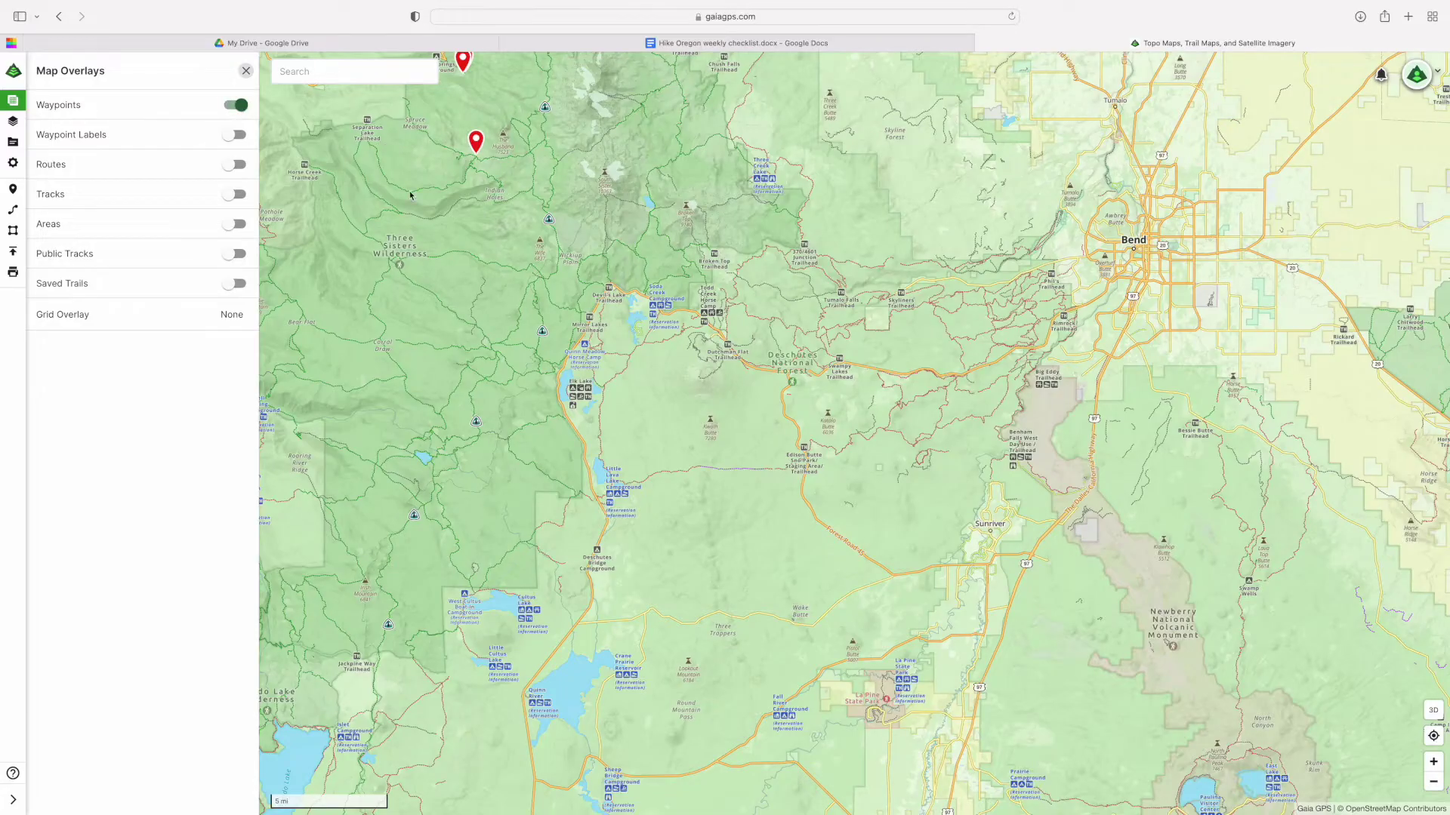
left_click_drag(410, 196, 440, 291)
- Hide the waypoints, restore the Routes and Tracks overlays, and close the overlay settings
left_click(237, 105)
left_click(238, 164)
left_click(239, 195)
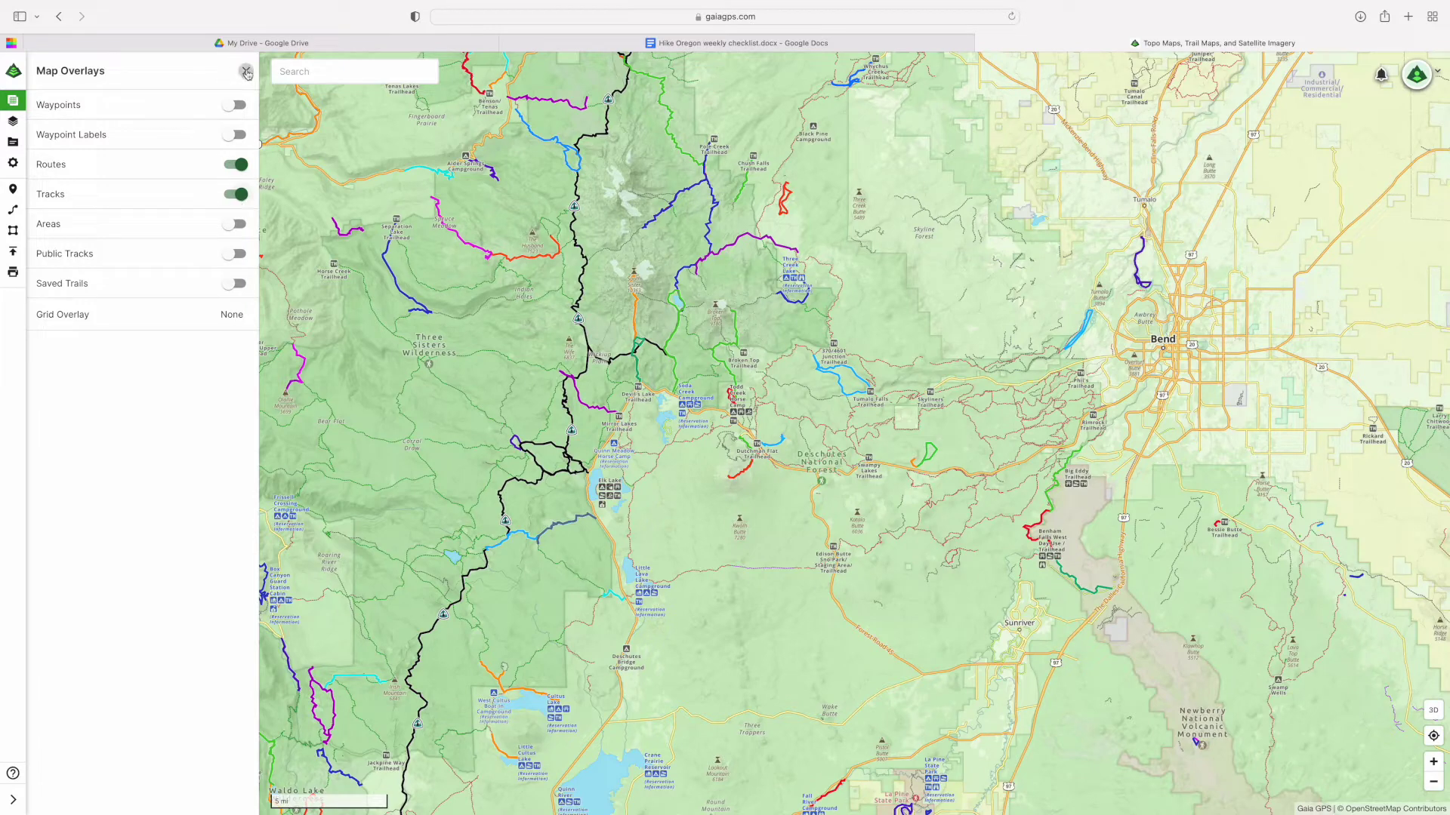
left_click(246, 73)
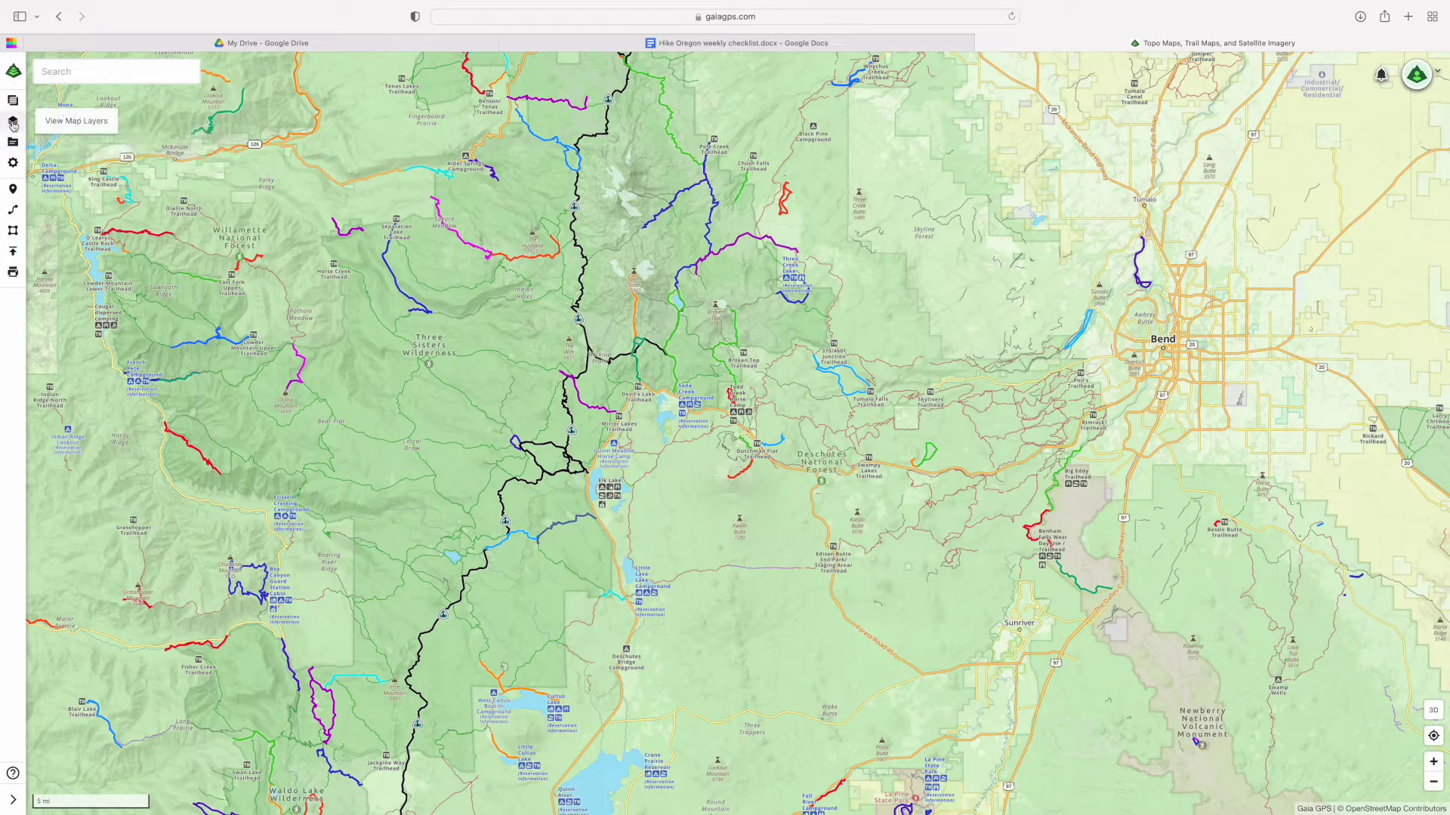
- Open the map layers and examine the Gaia Topo base map around the Three Sisters Wilderness trails
left_click(13, 122)
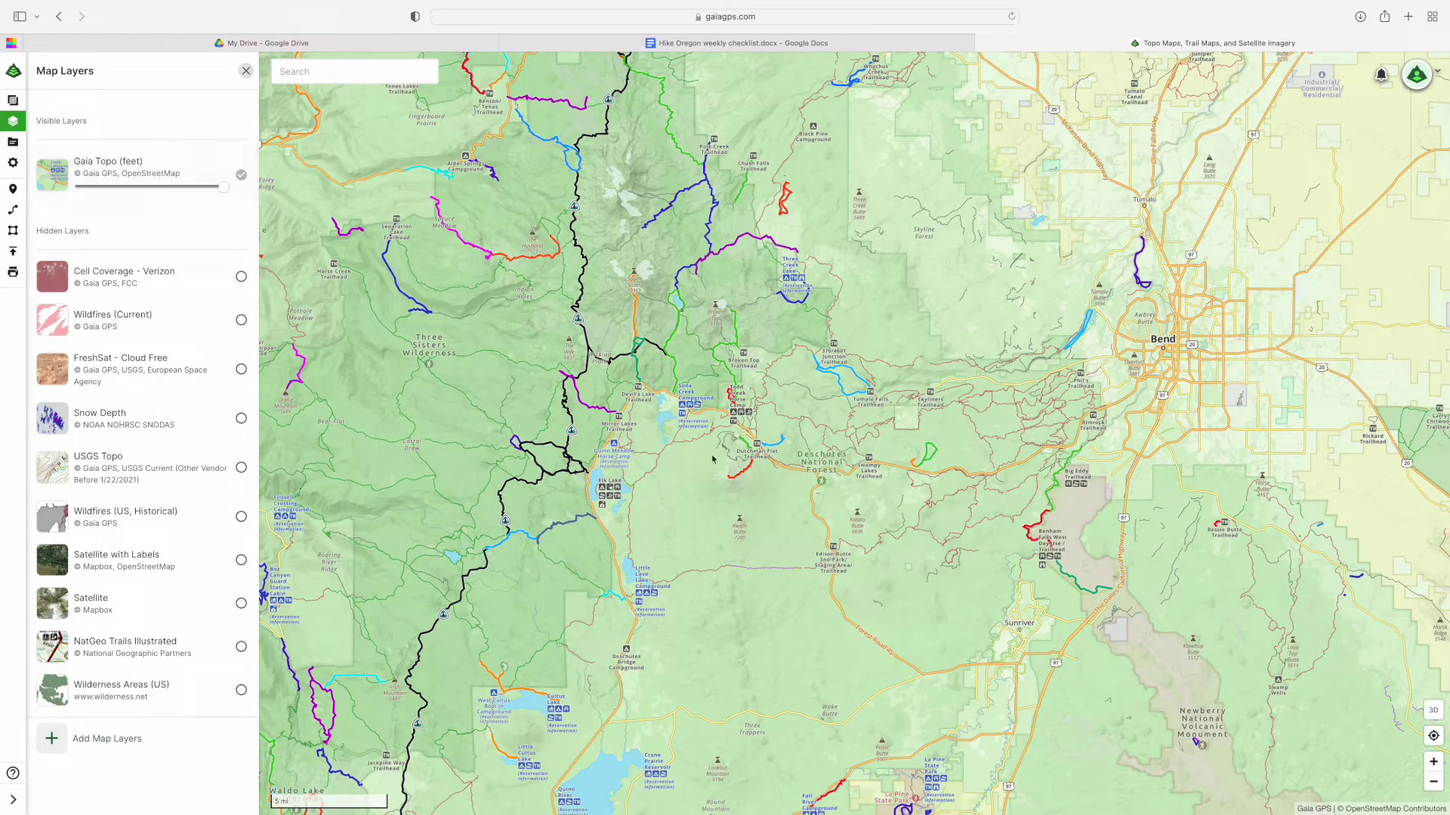
scroll(699, 445, "up", 5)
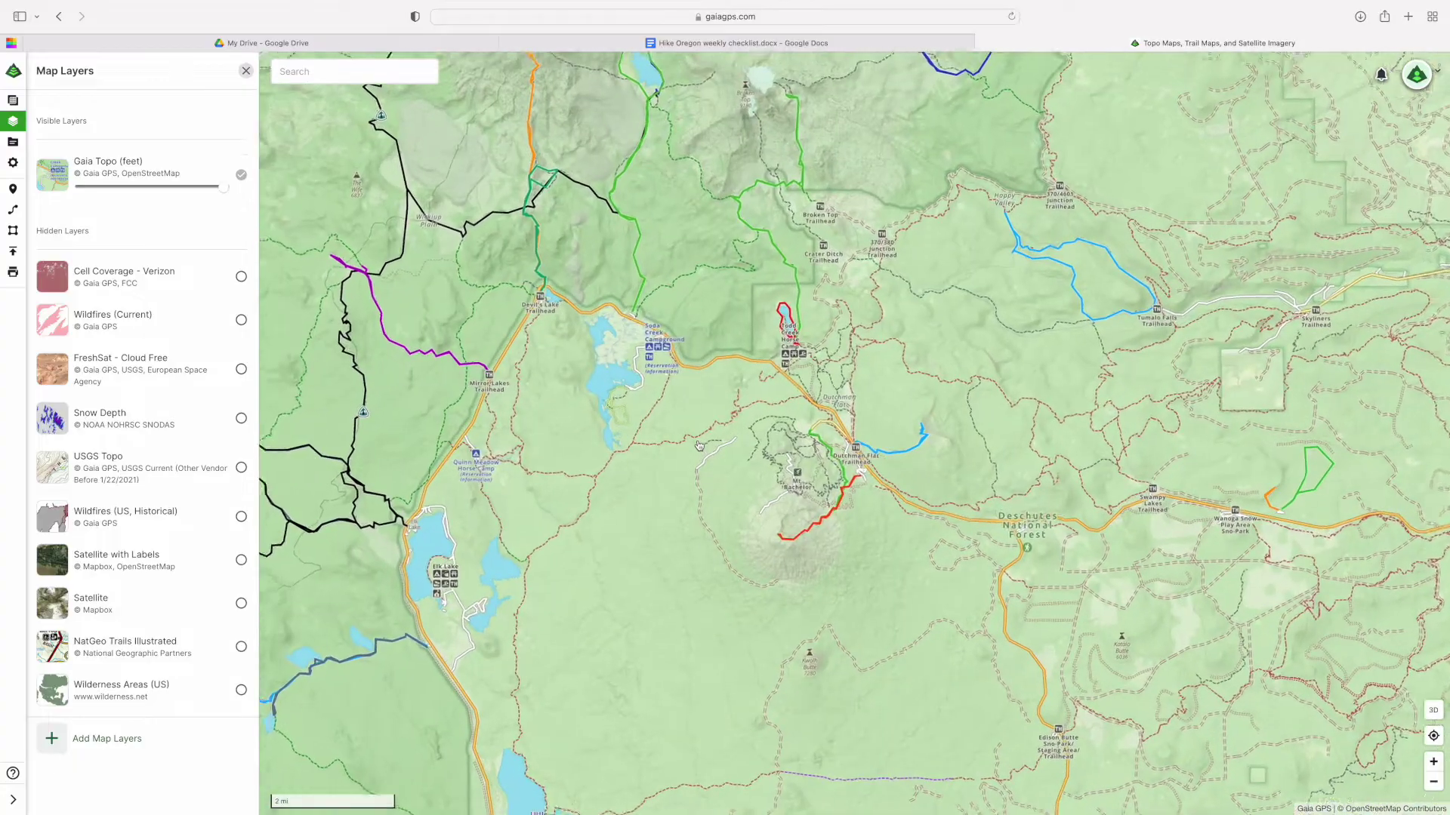
scroll(649, 457, "up", 1)
left_click_drag(611, 471, 1049, 574)
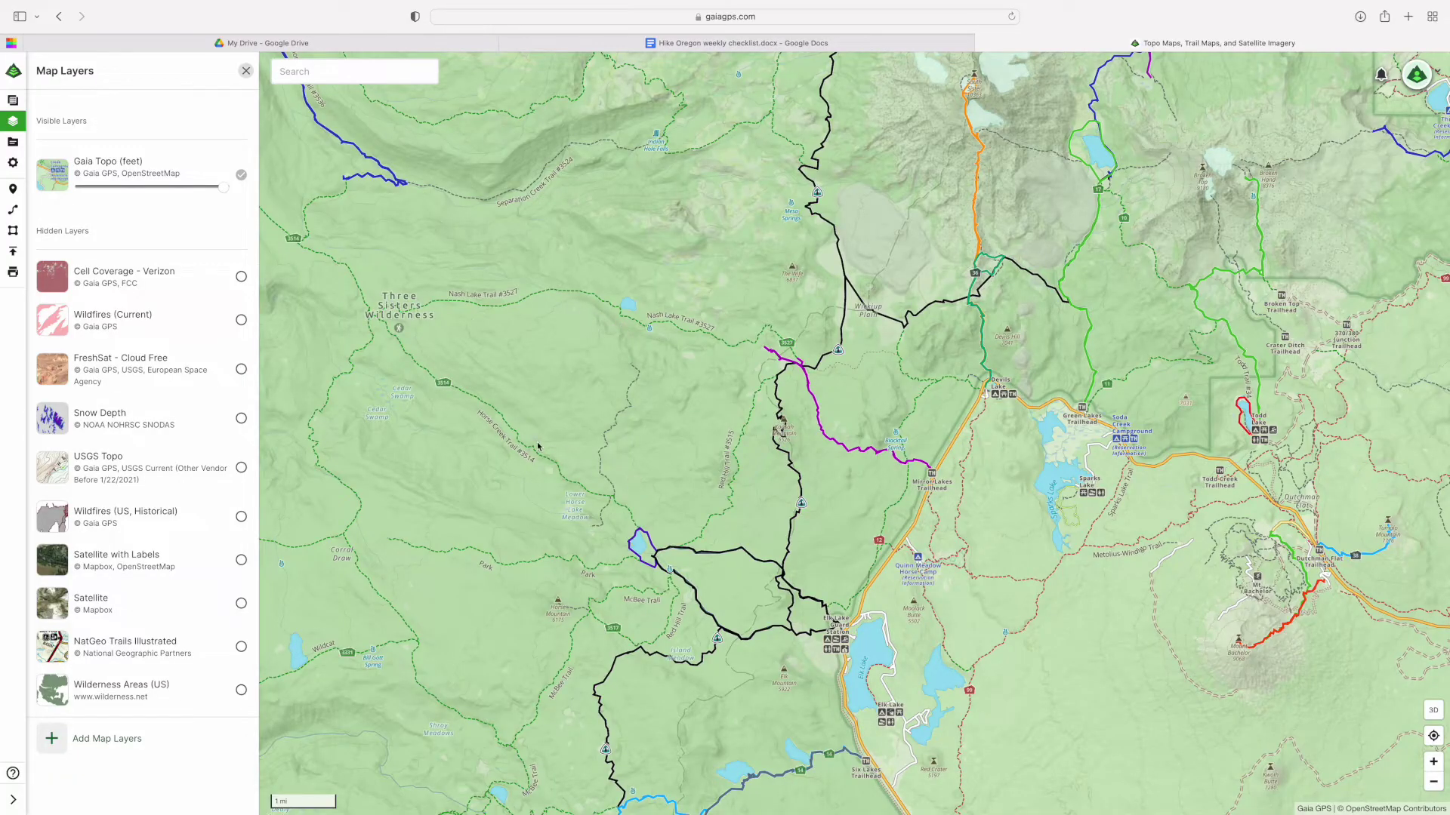
scroll(538, 445, "up", 5)
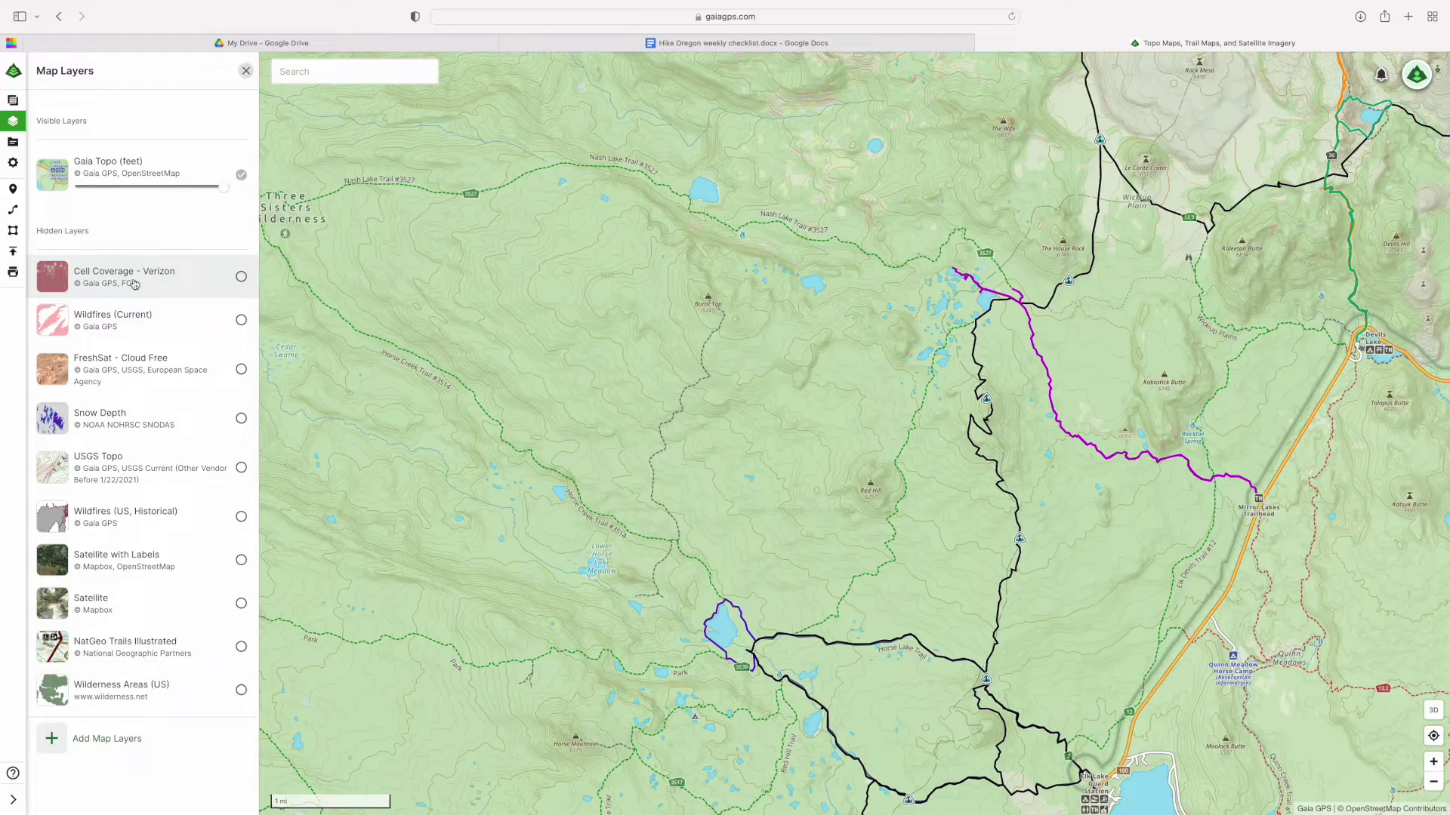
- Show the Cell Coverage - Verizon layer over central Oregon and hide it again
scroll(261, 289, "down", 5)
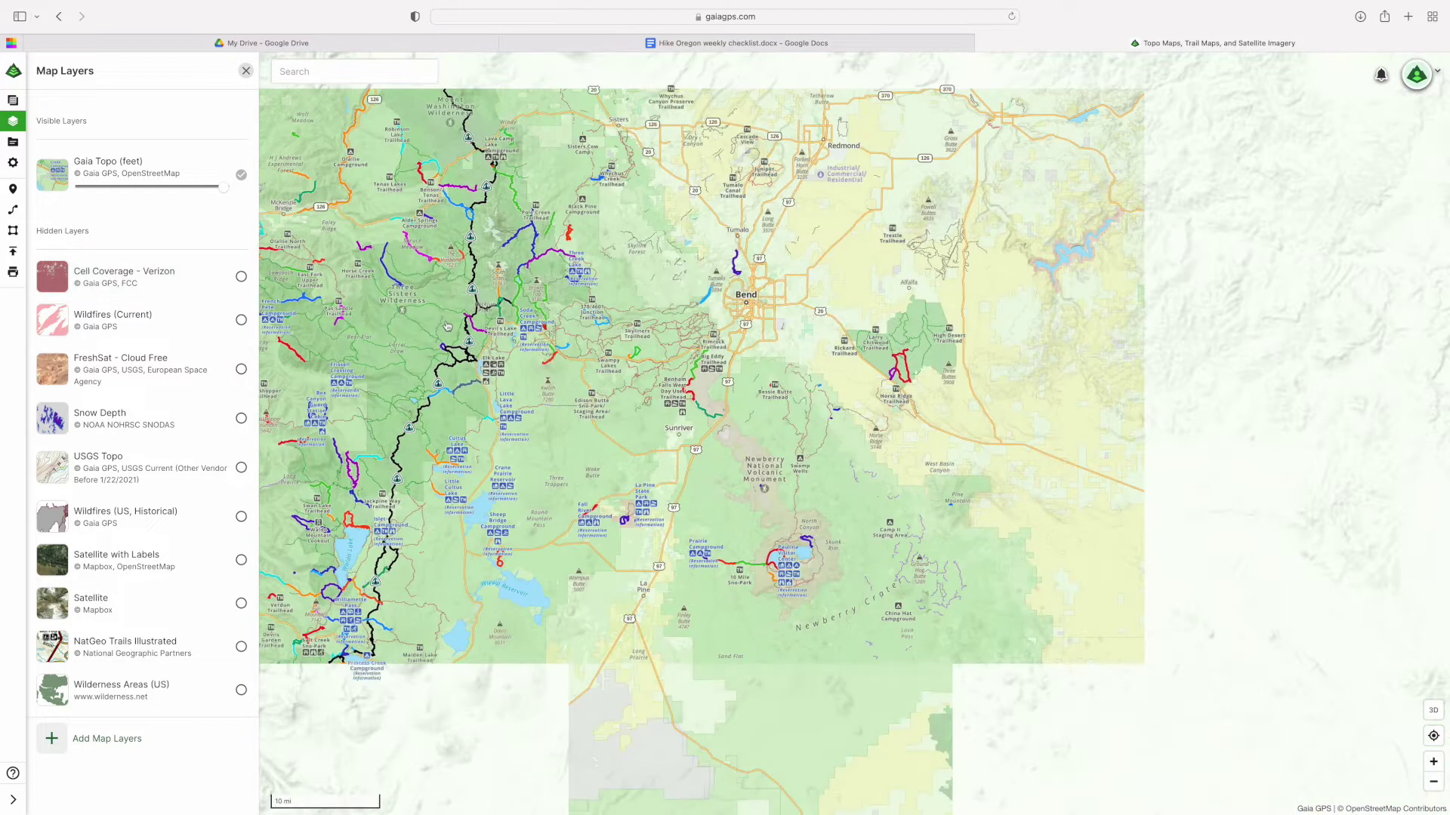
left_click(241, 277)
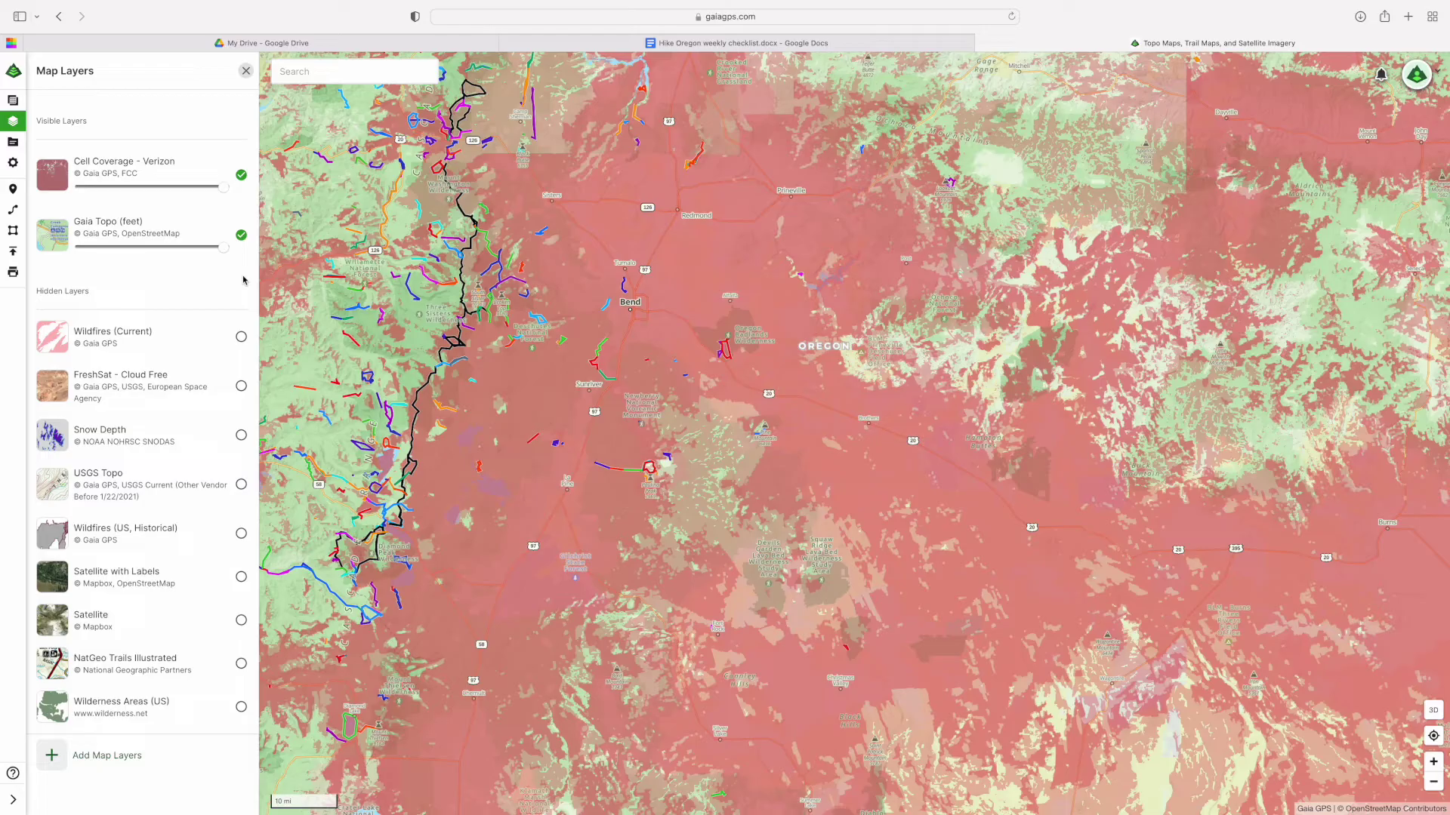
left_click(241, 174)
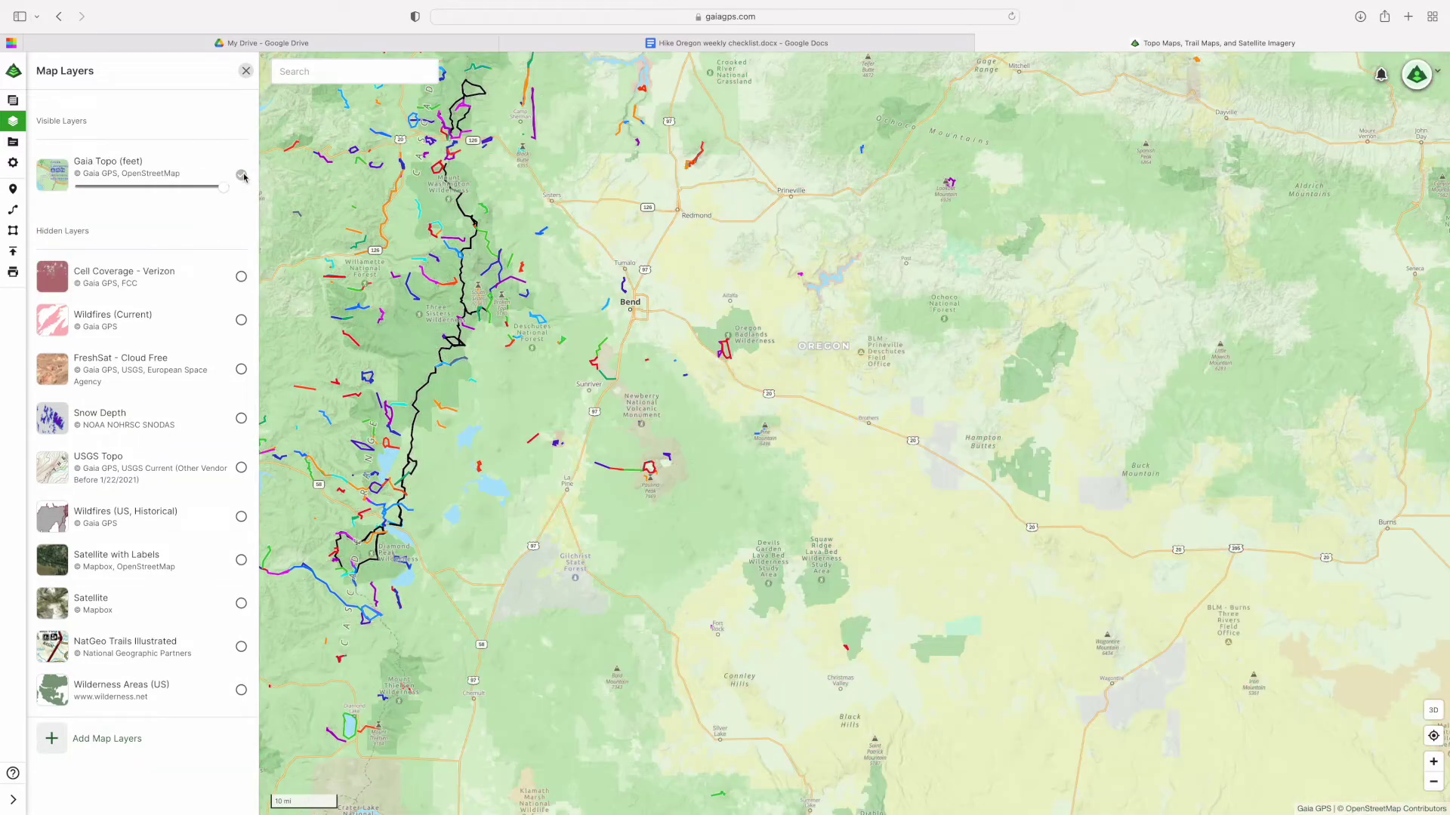
- Show the Wildfires (Current) layer, examine fires from Oregon to New Mexico, and hide the layer again
left_click(240, 320)
scroll(516, 389, "down", 5)
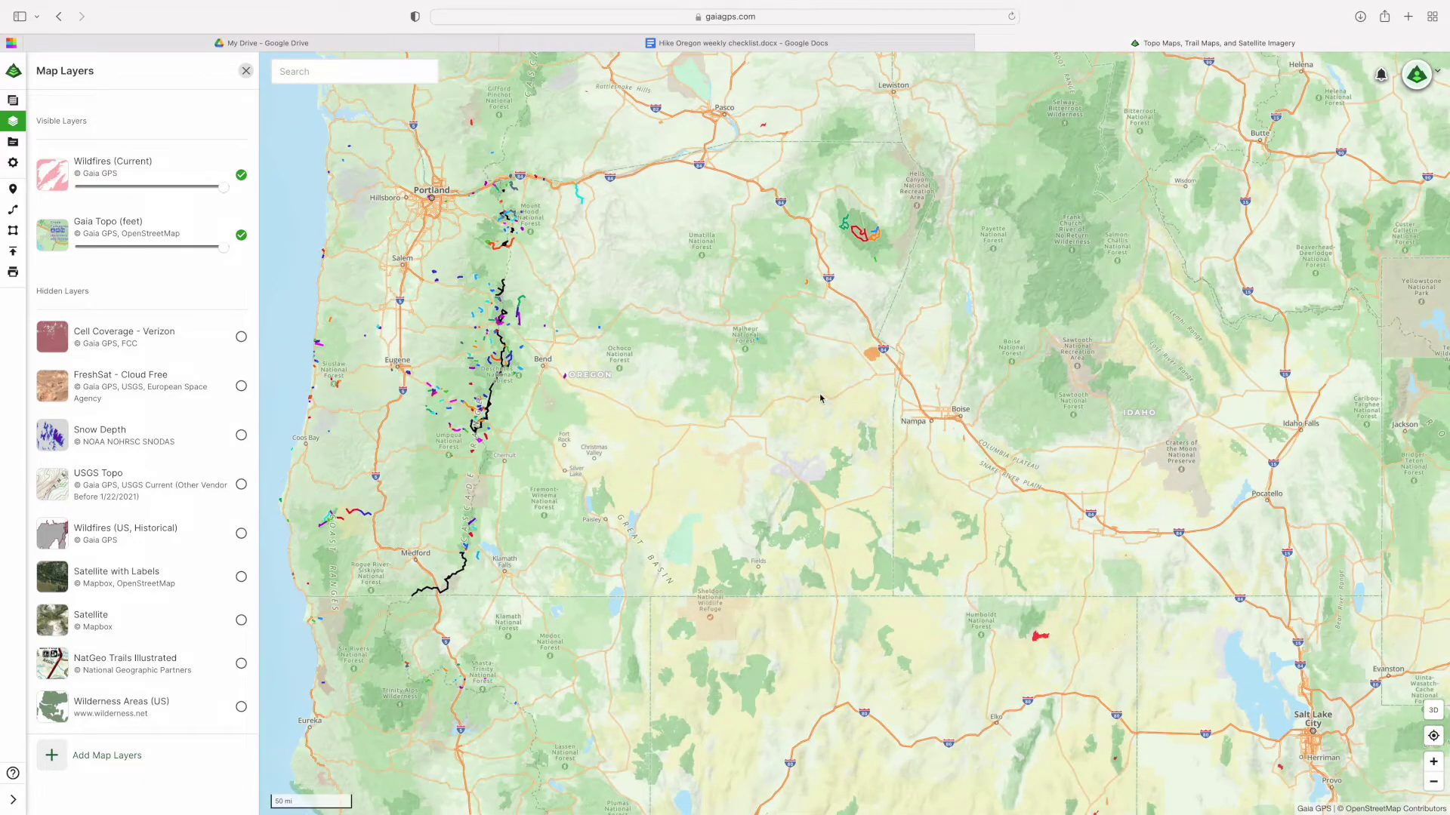
scroll(821, 398, "down", 6)
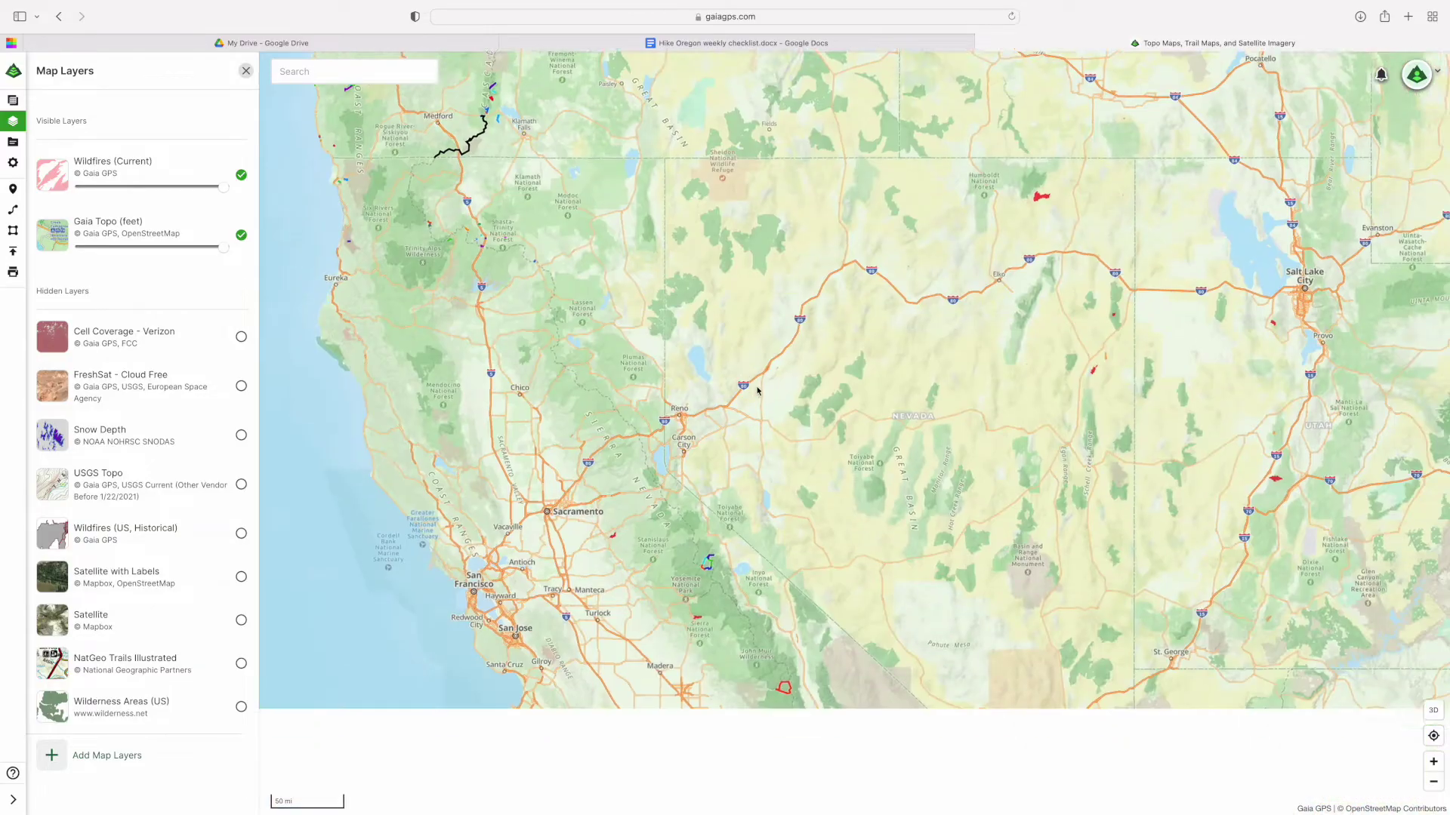
left_click_drag(757, 391, 664, 240)
left_click_drag(794, 557, 425, 288)
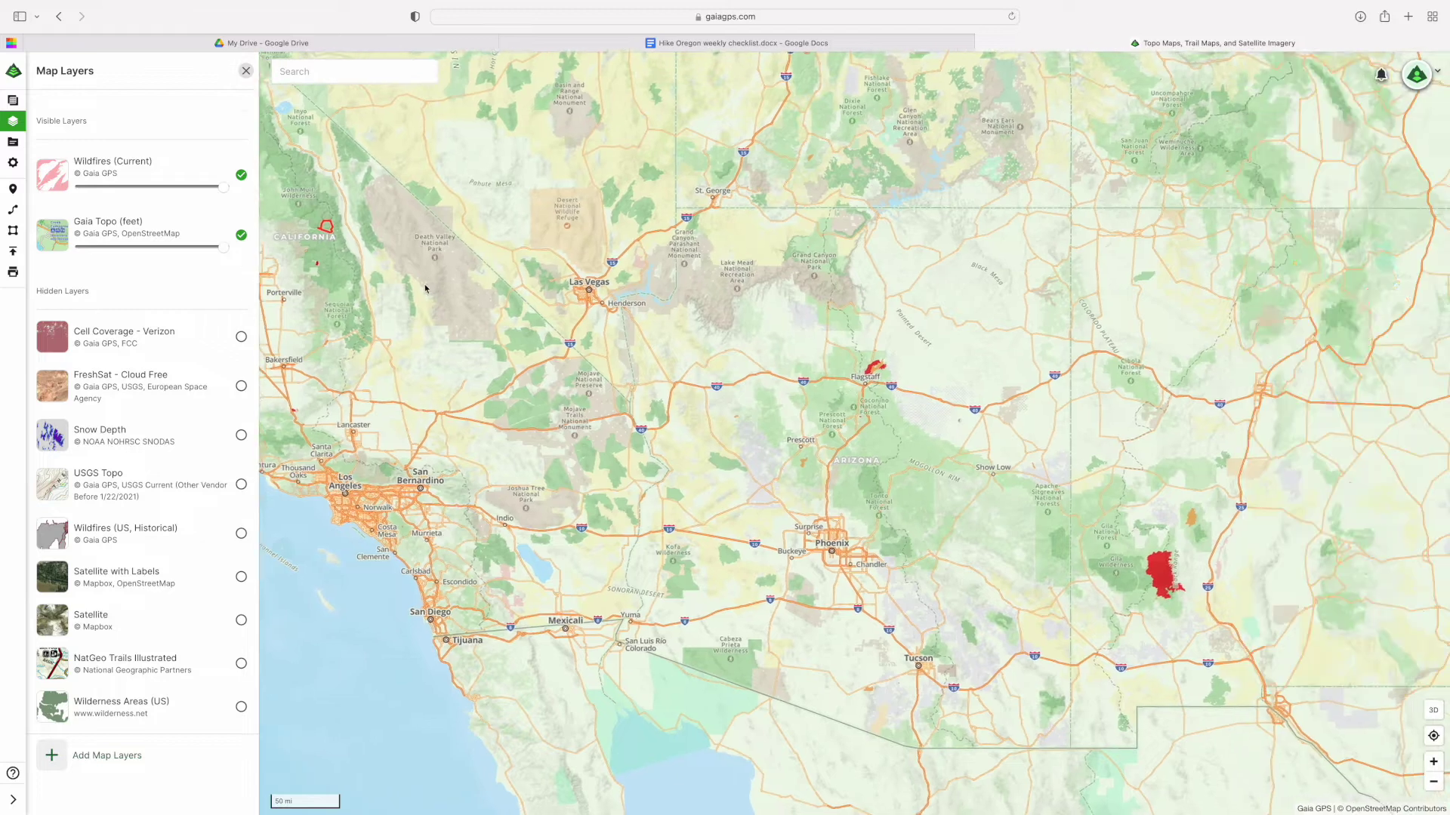
scroll(425, 289, "right", 3)
scroll(1140, 494, "down", 2)
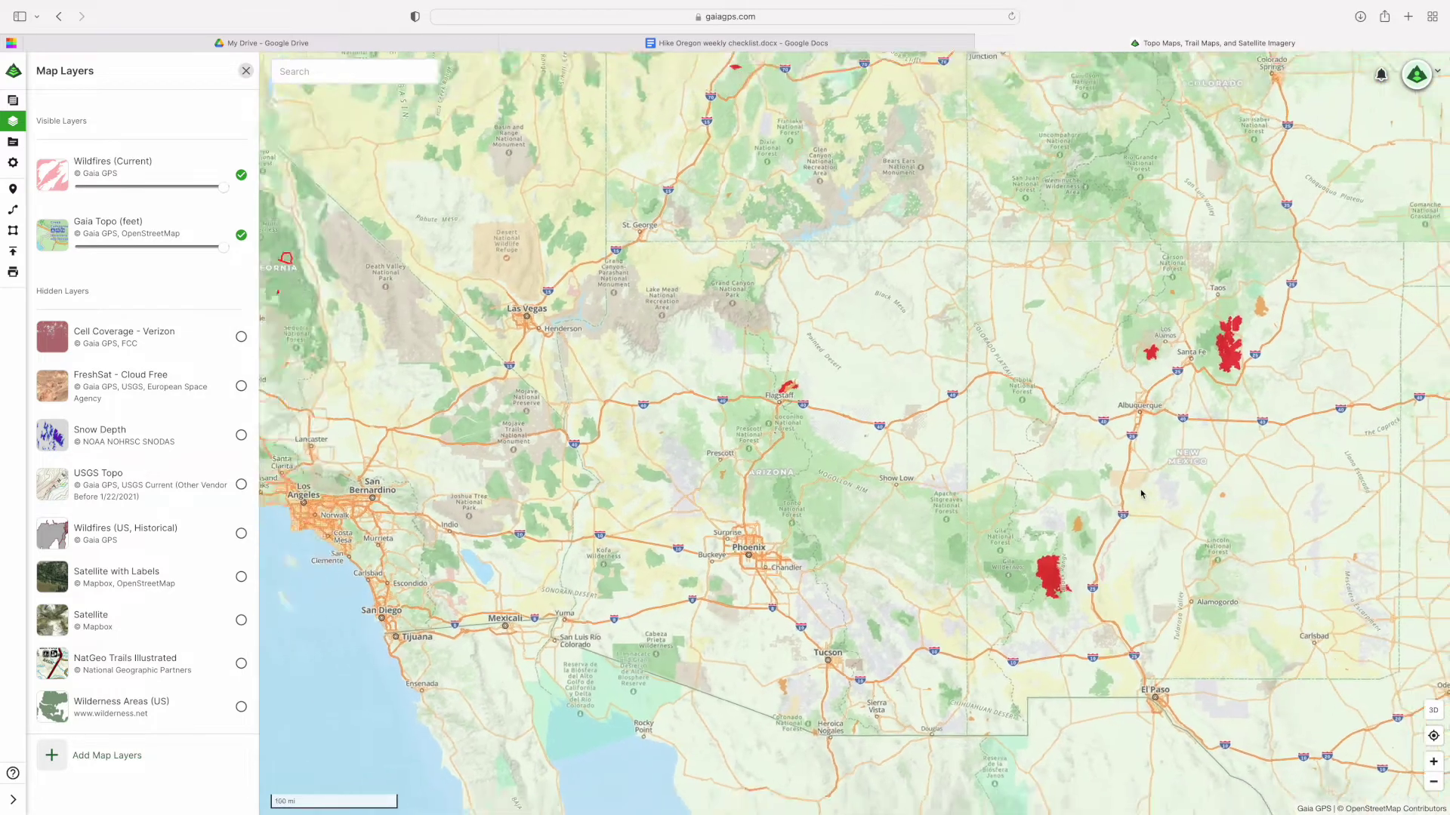
scroll(1140, 495, "down", 3)
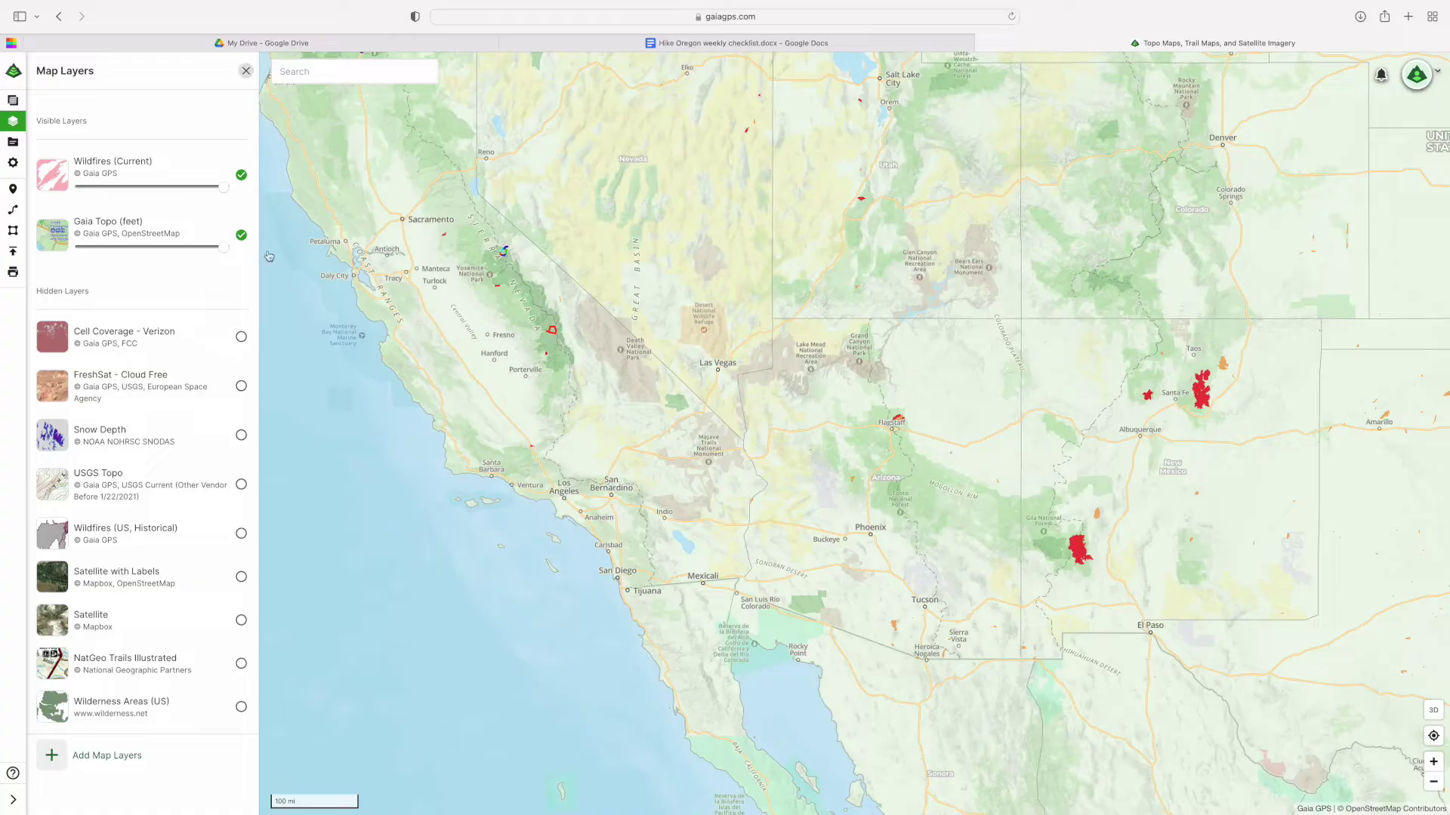
left_click(240, 175)
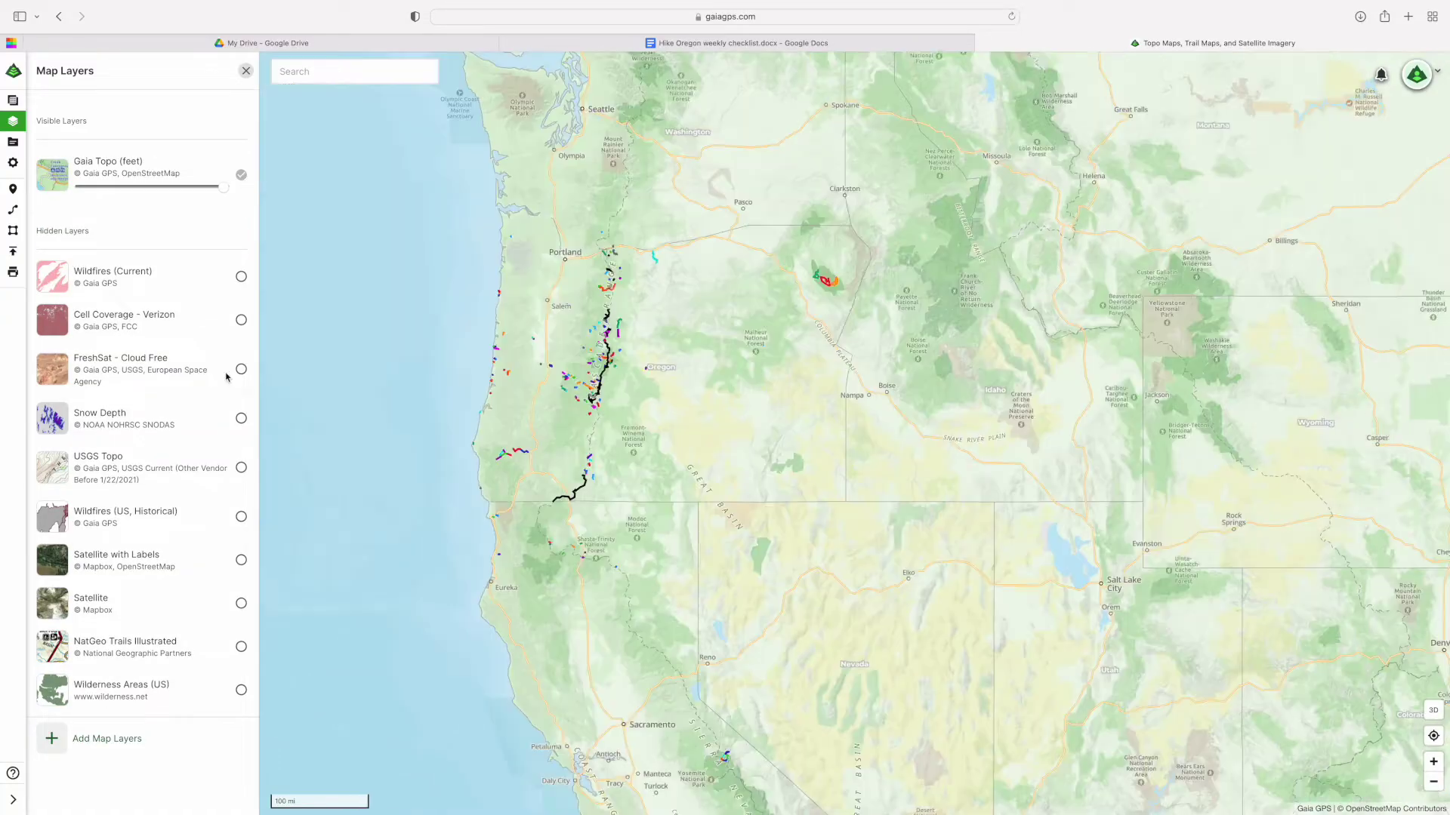
- Show the FreshSat - Cloud Free layer, examine the dated satellite imagery over the Eagle Cap Wilderness, and hide it again
left_click(241, 369)
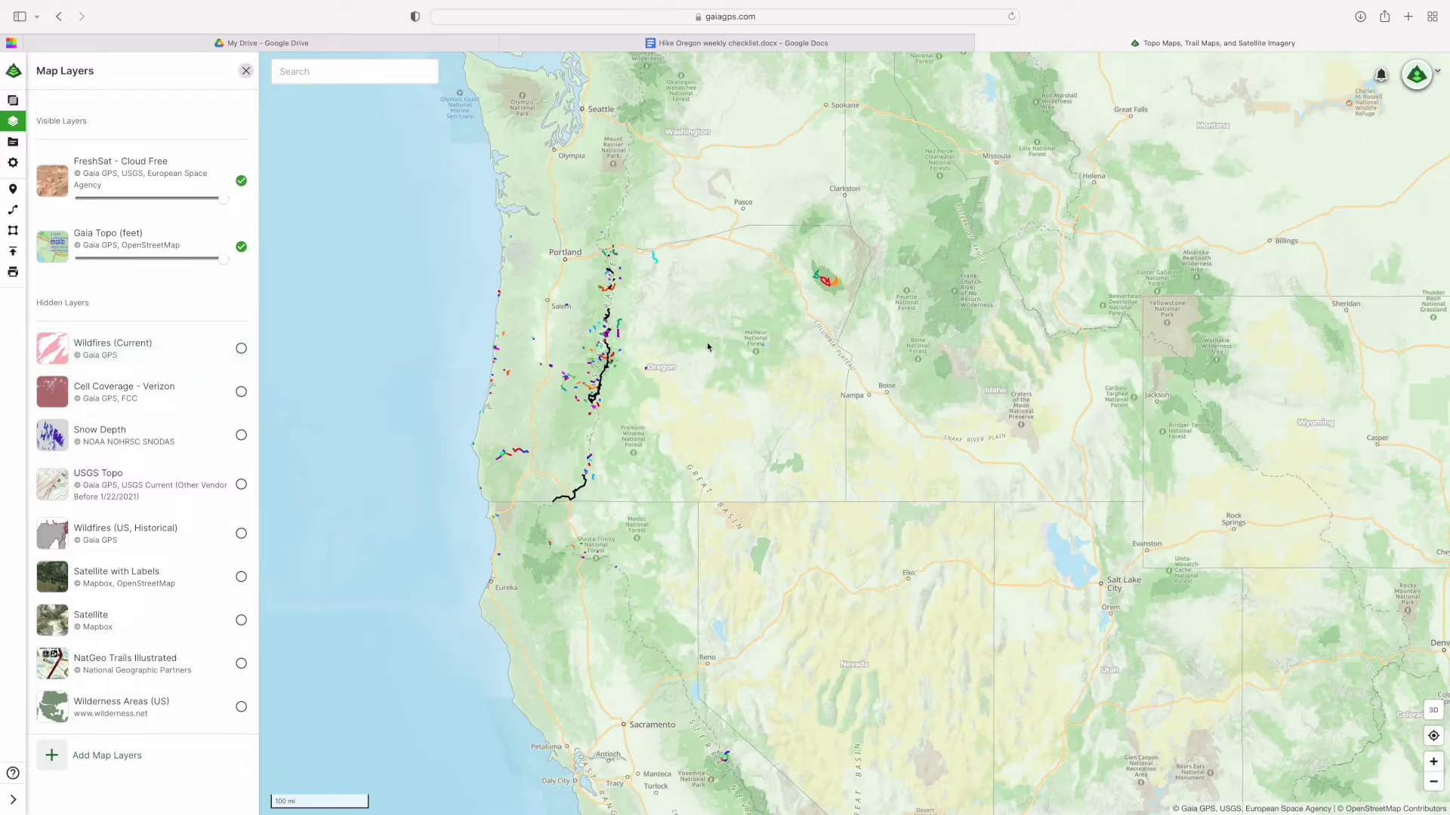
scroll(707, 347, "up", 2)
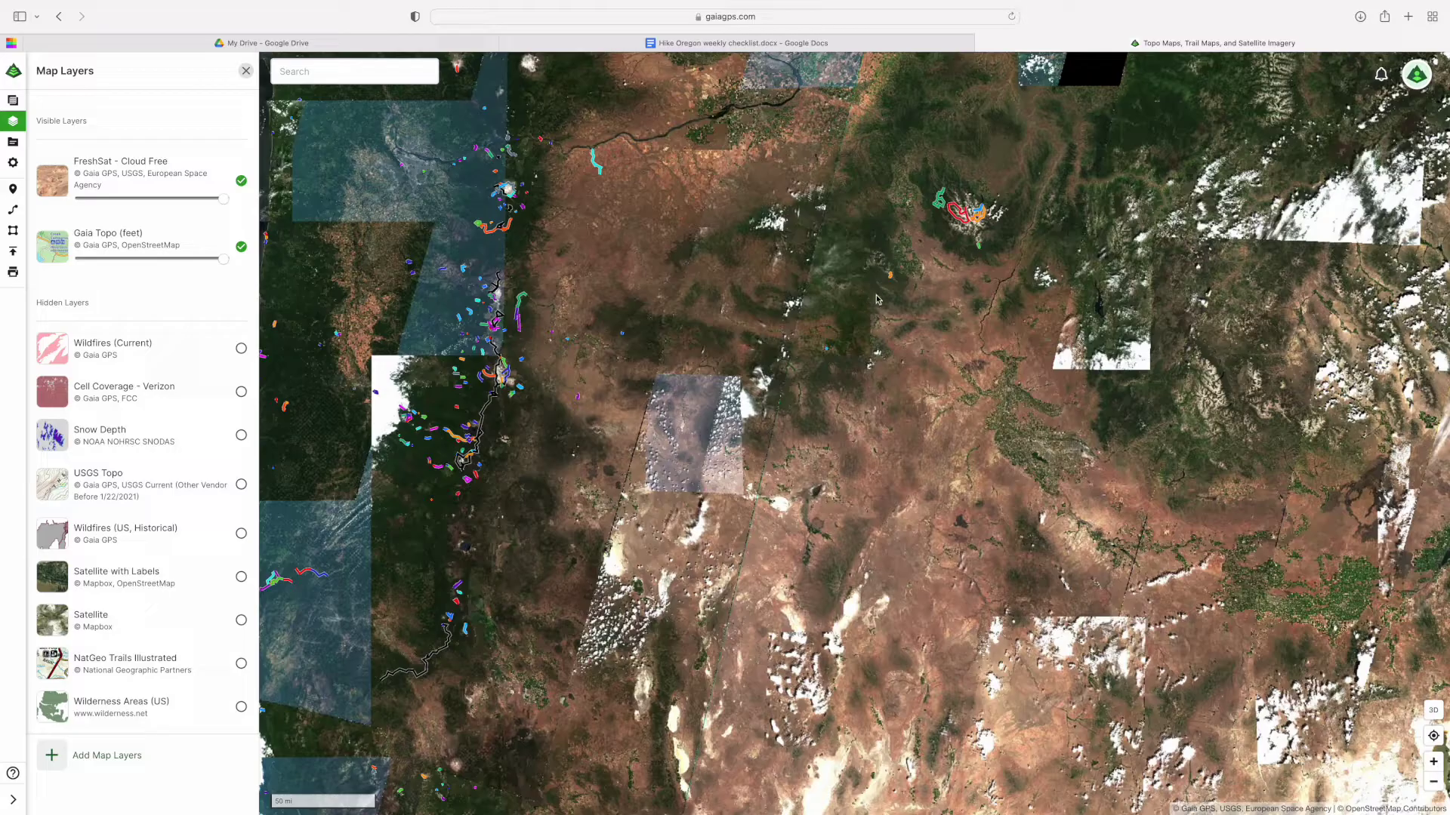
left_click_drag(864, 331, 778, 392)
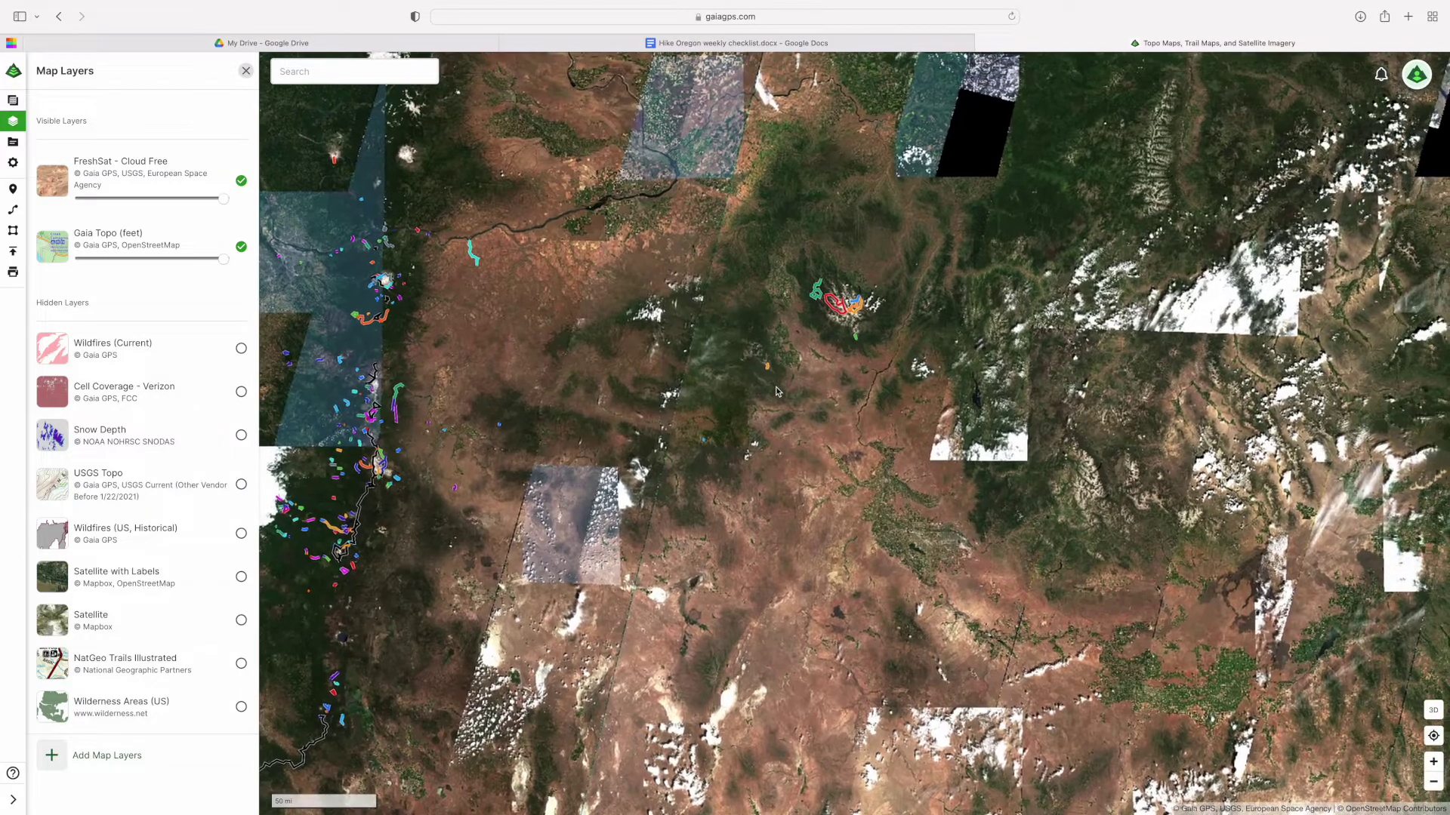
scroll(844, 317, "up", 5)
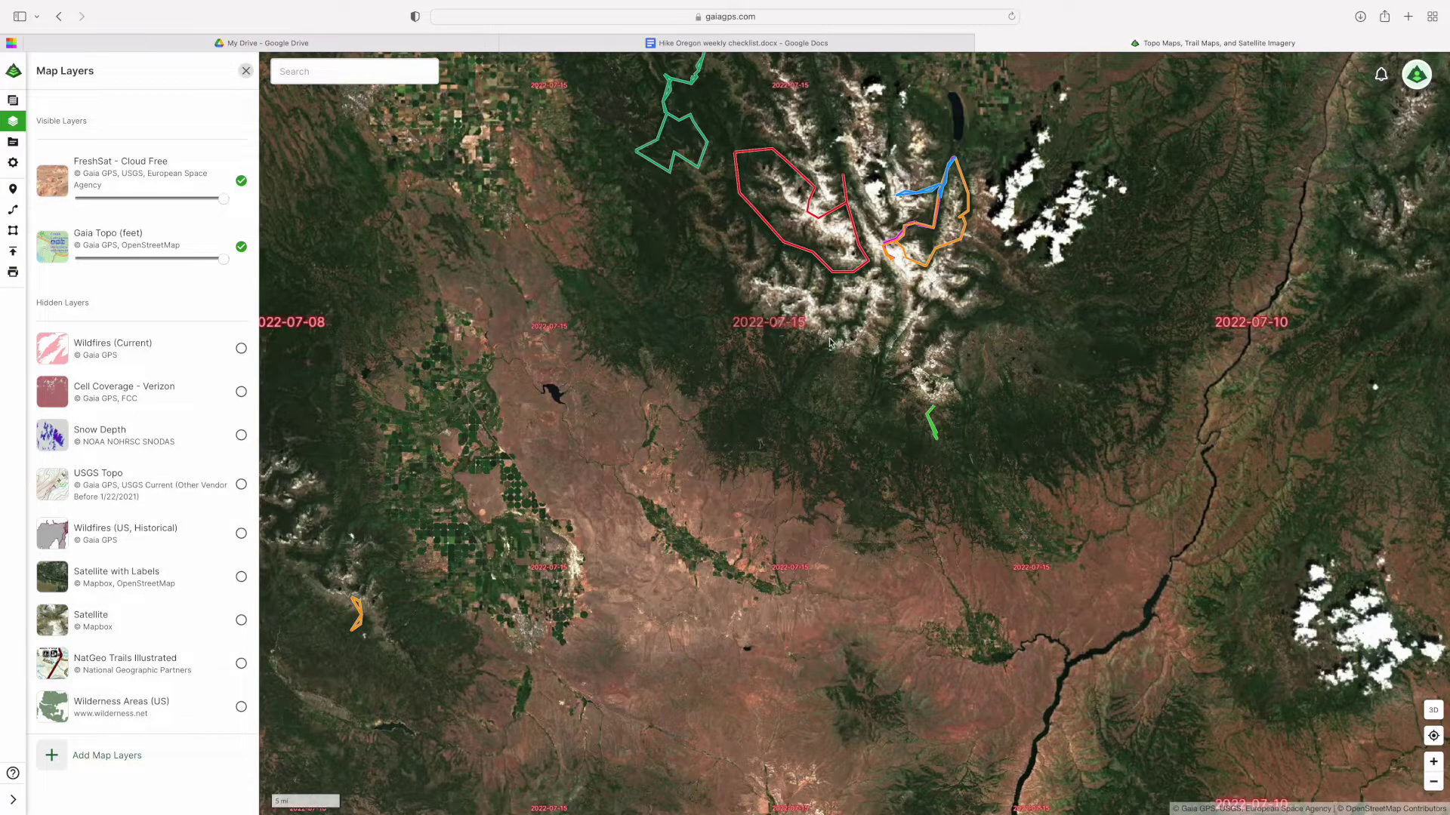
scroll(802, 336, "up", 3)
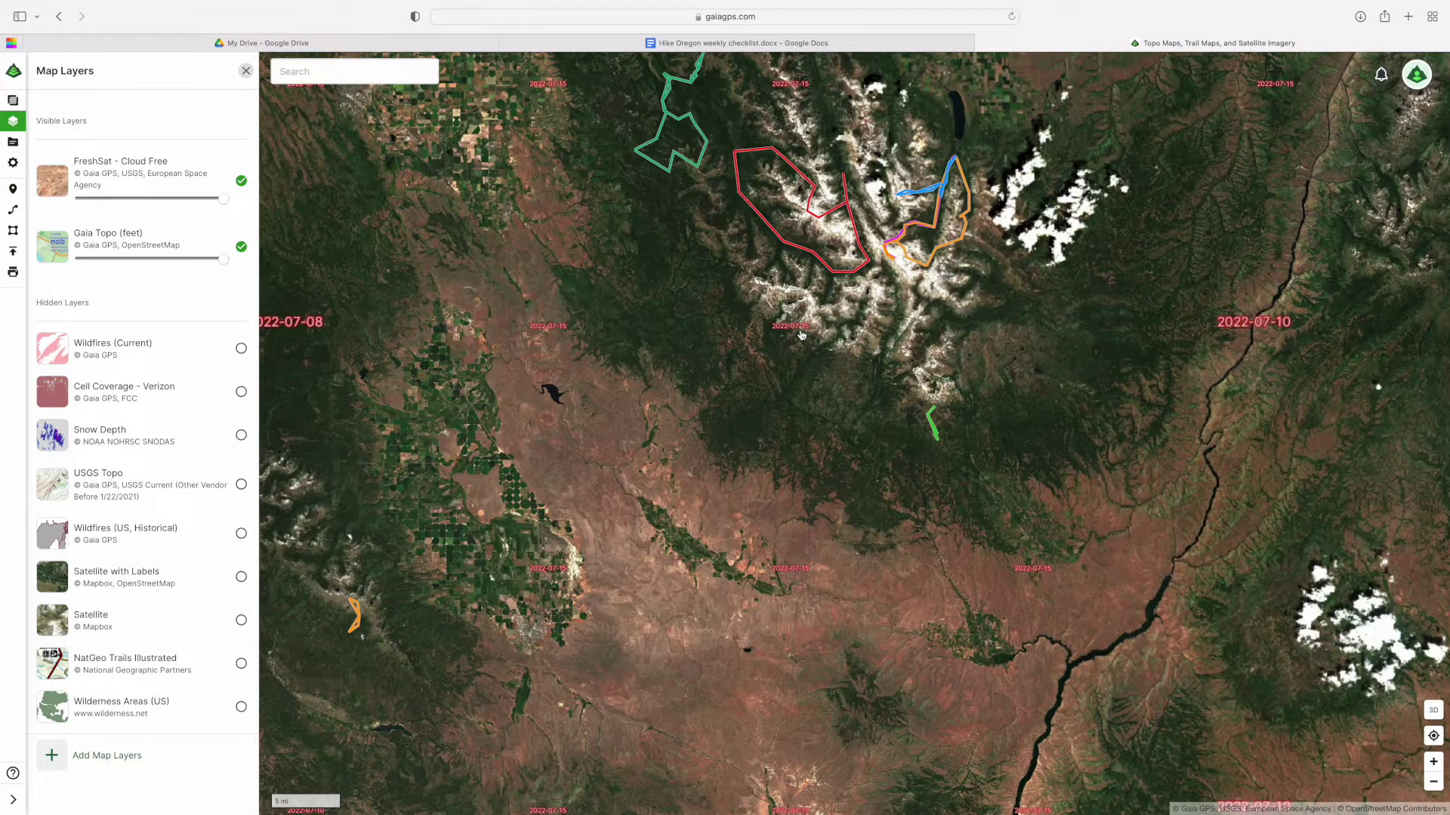
left_click(241, 181)
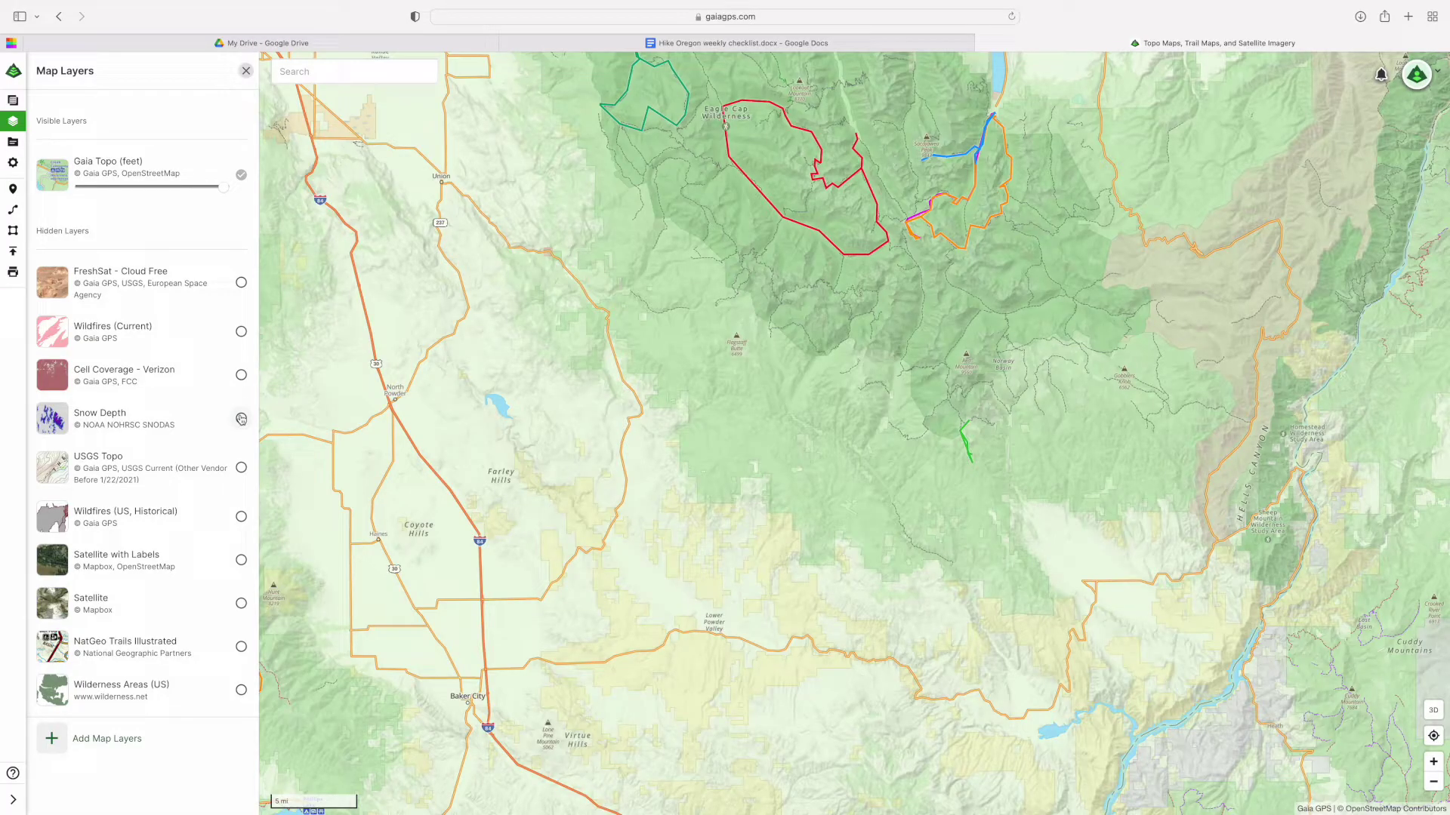
- Show the Snow Depth layer, examine snow across the Pacific Northwest and the Three Sisters area, and hide it again
left_click(240, 419)
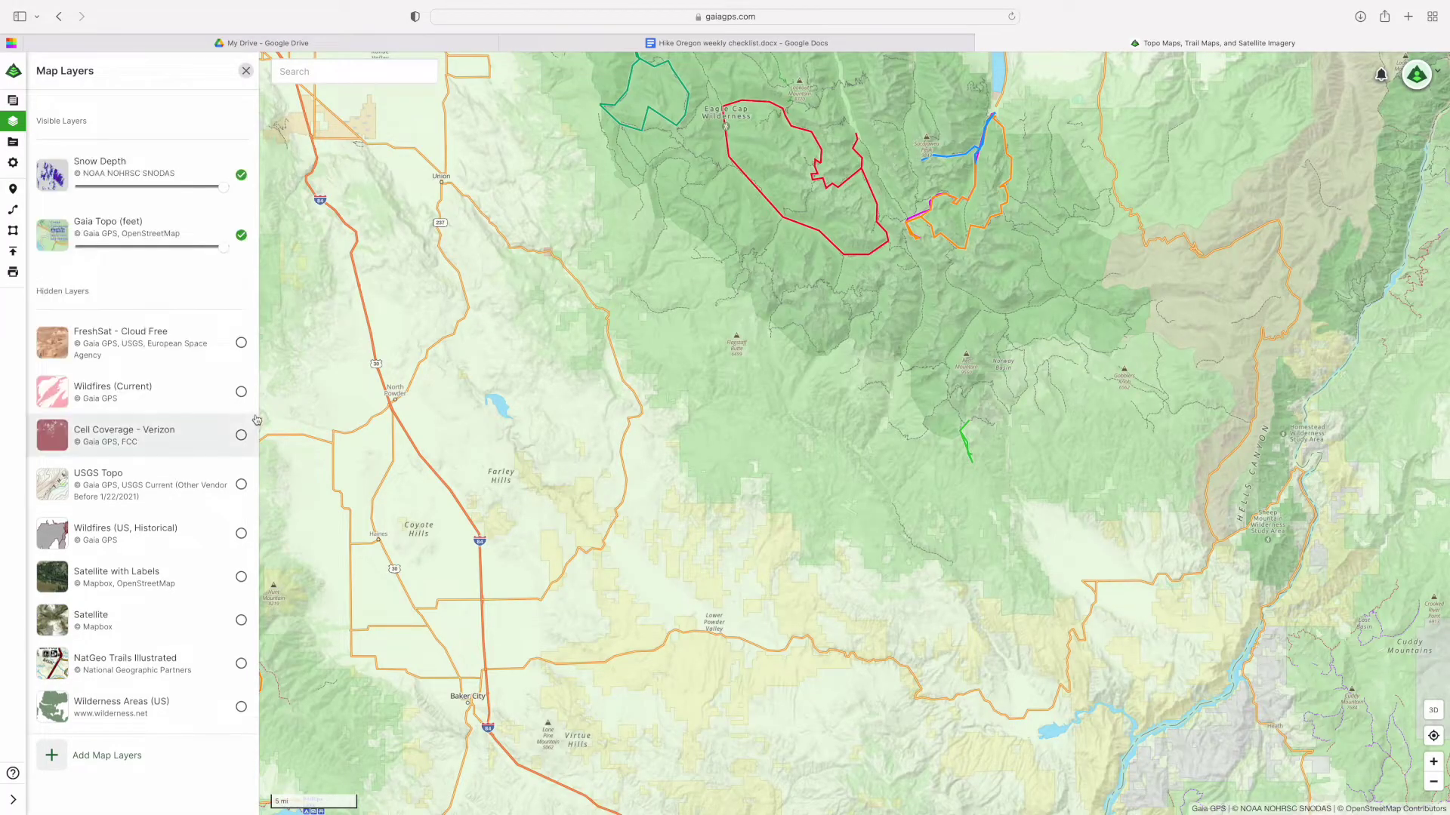
scroll(529, 370, "down", 3)
scroll(539, 366, "down", 5)
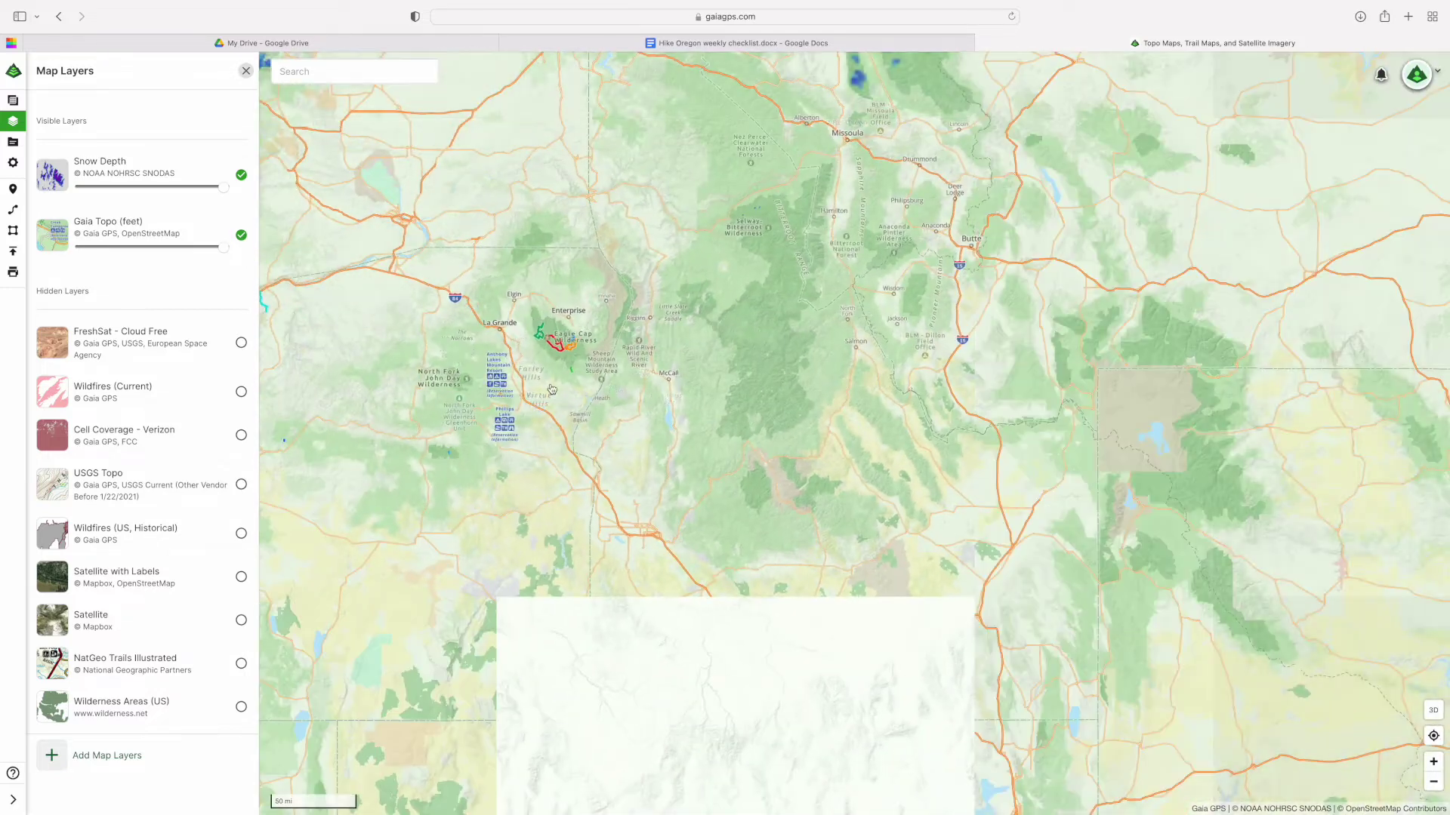
left_click_drag(520, 367, 945, 440)
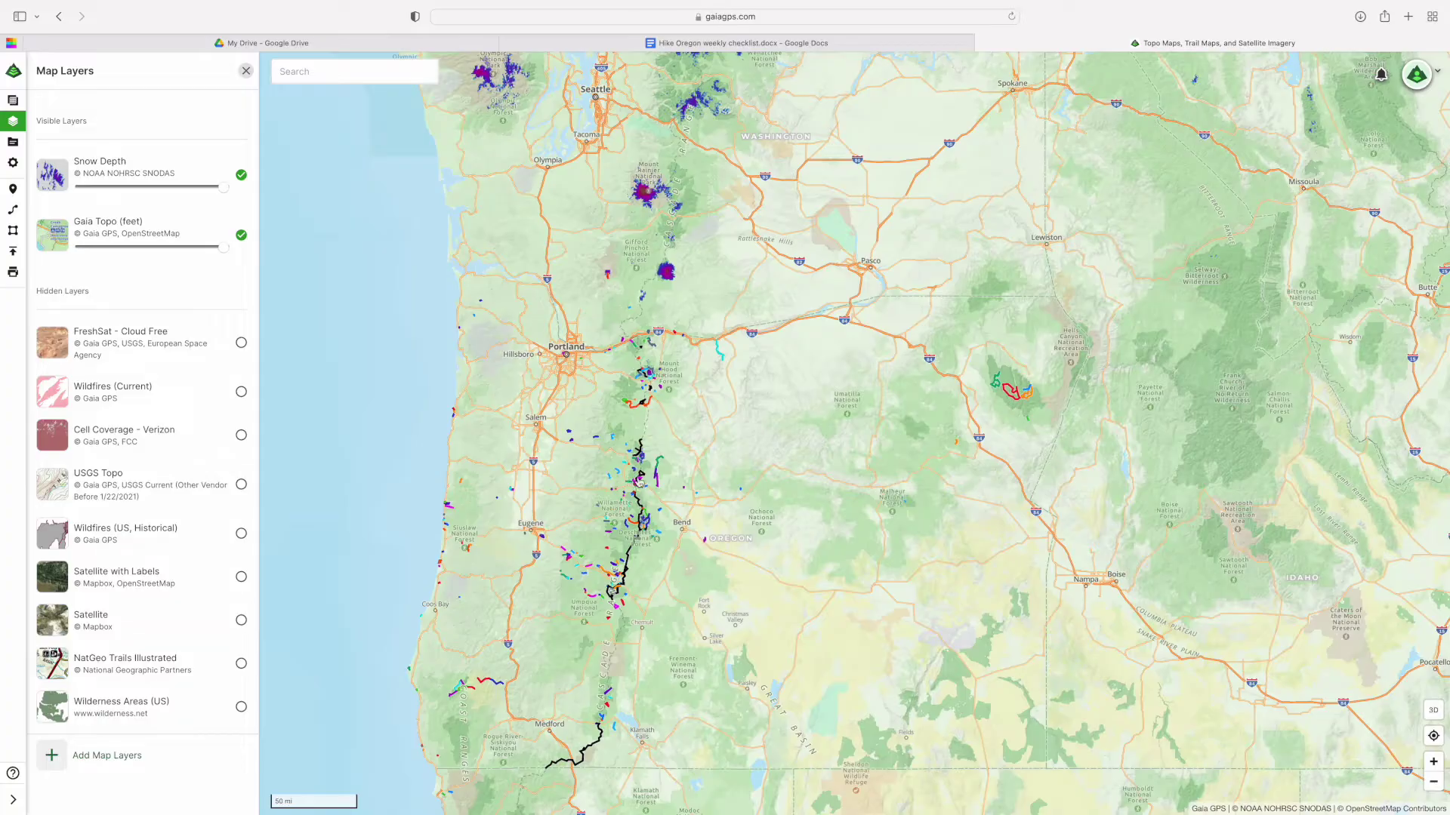
scroll(638, 481, "up", 10)
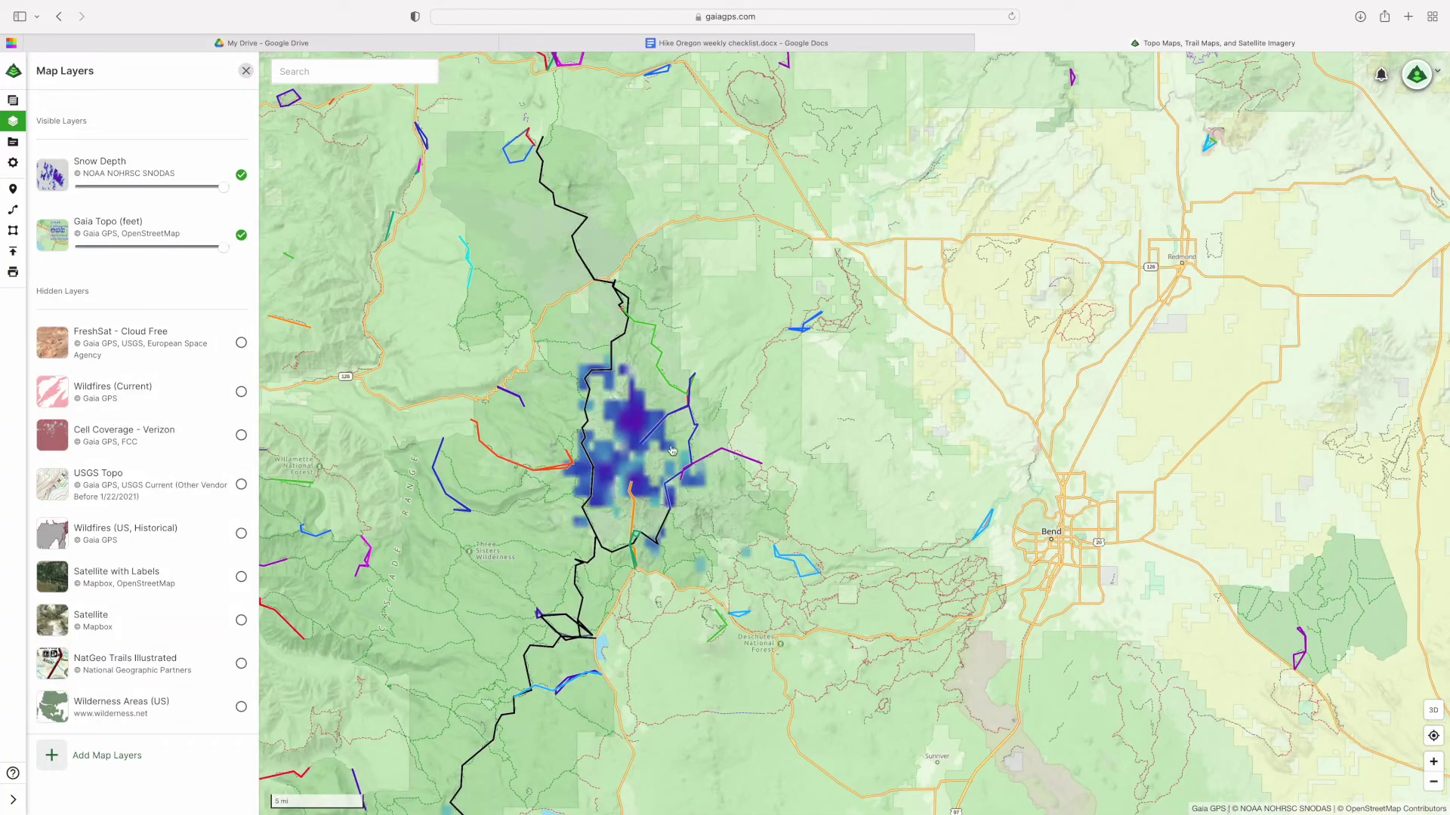
left_click(241, 175)
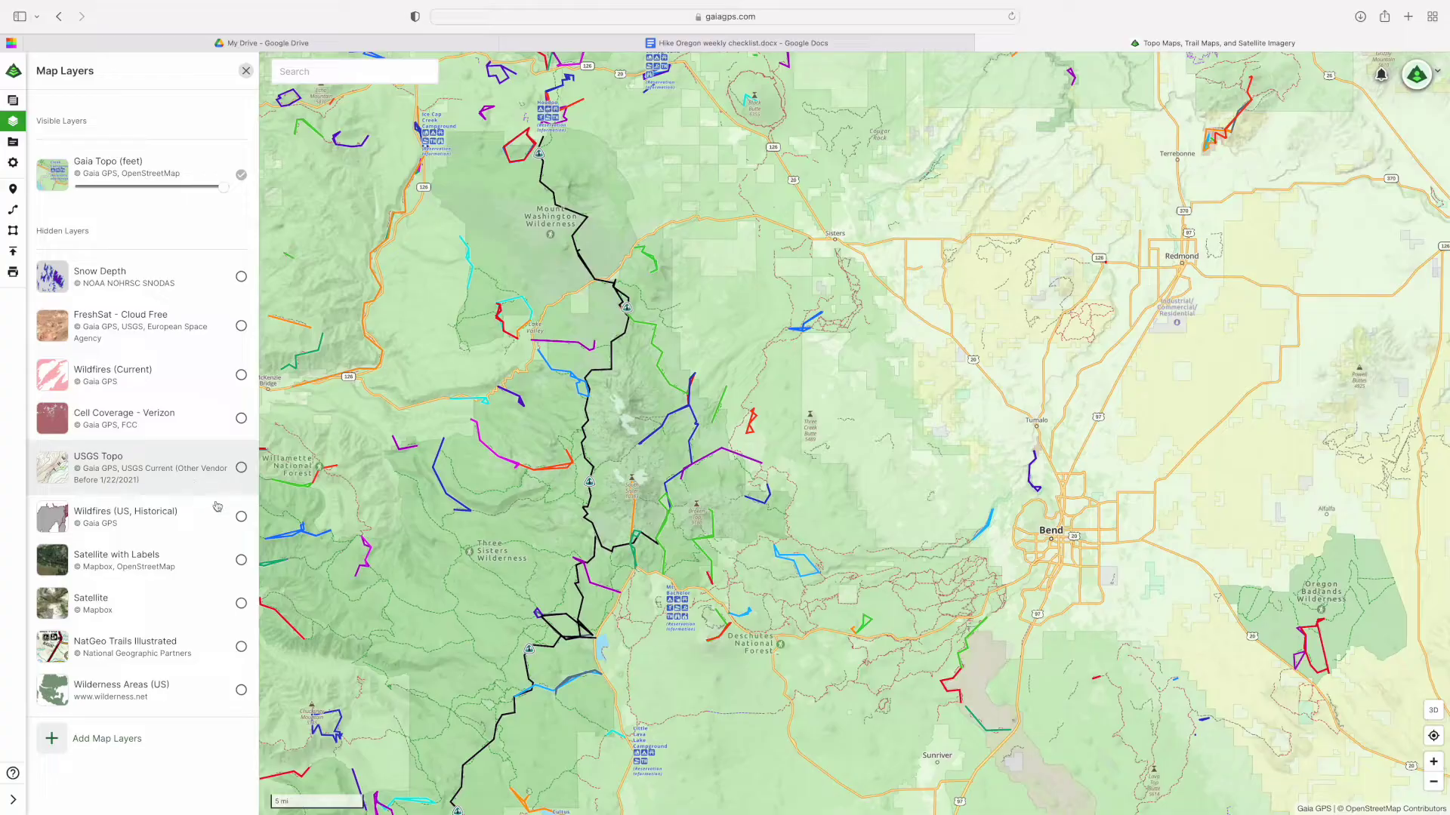
- Show the Wildfires (US, Historical) layer, examine the past burn areas around Pole Creek and Twin Meadows, and hide it again
left_click(241, 517)
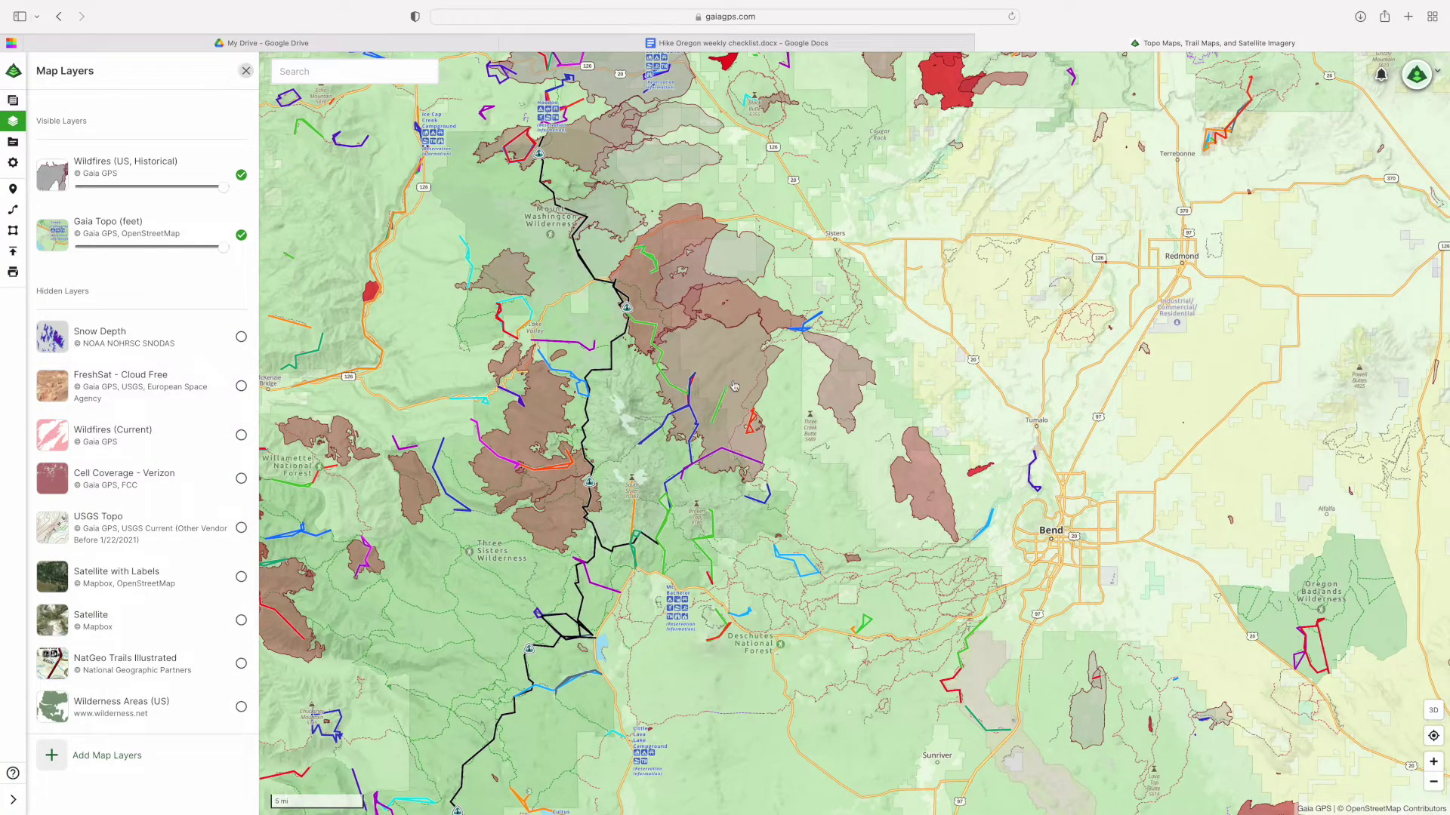
scroll(738, 383, "up", 5)
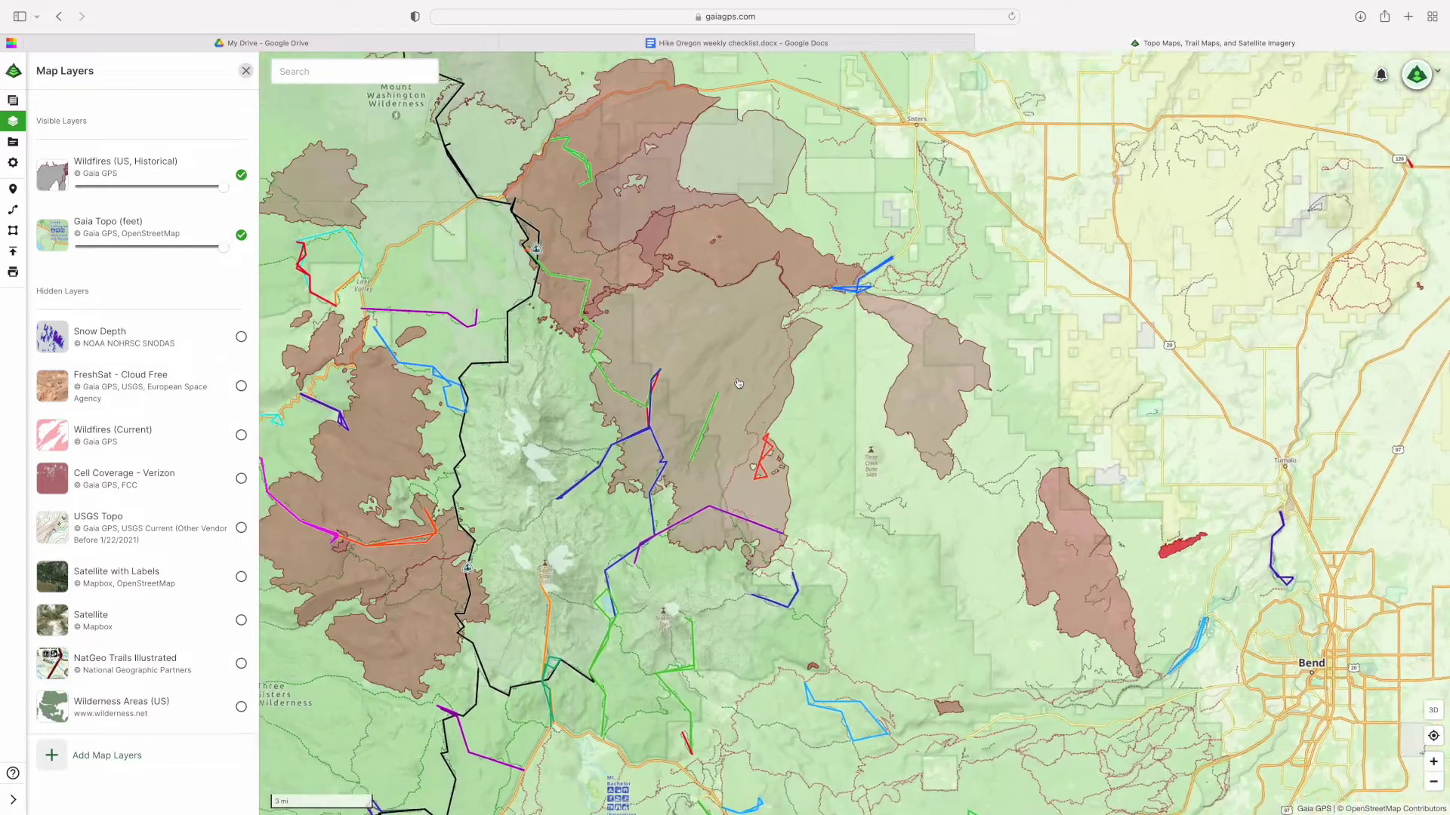
scroll(793, 359, "up", 3)
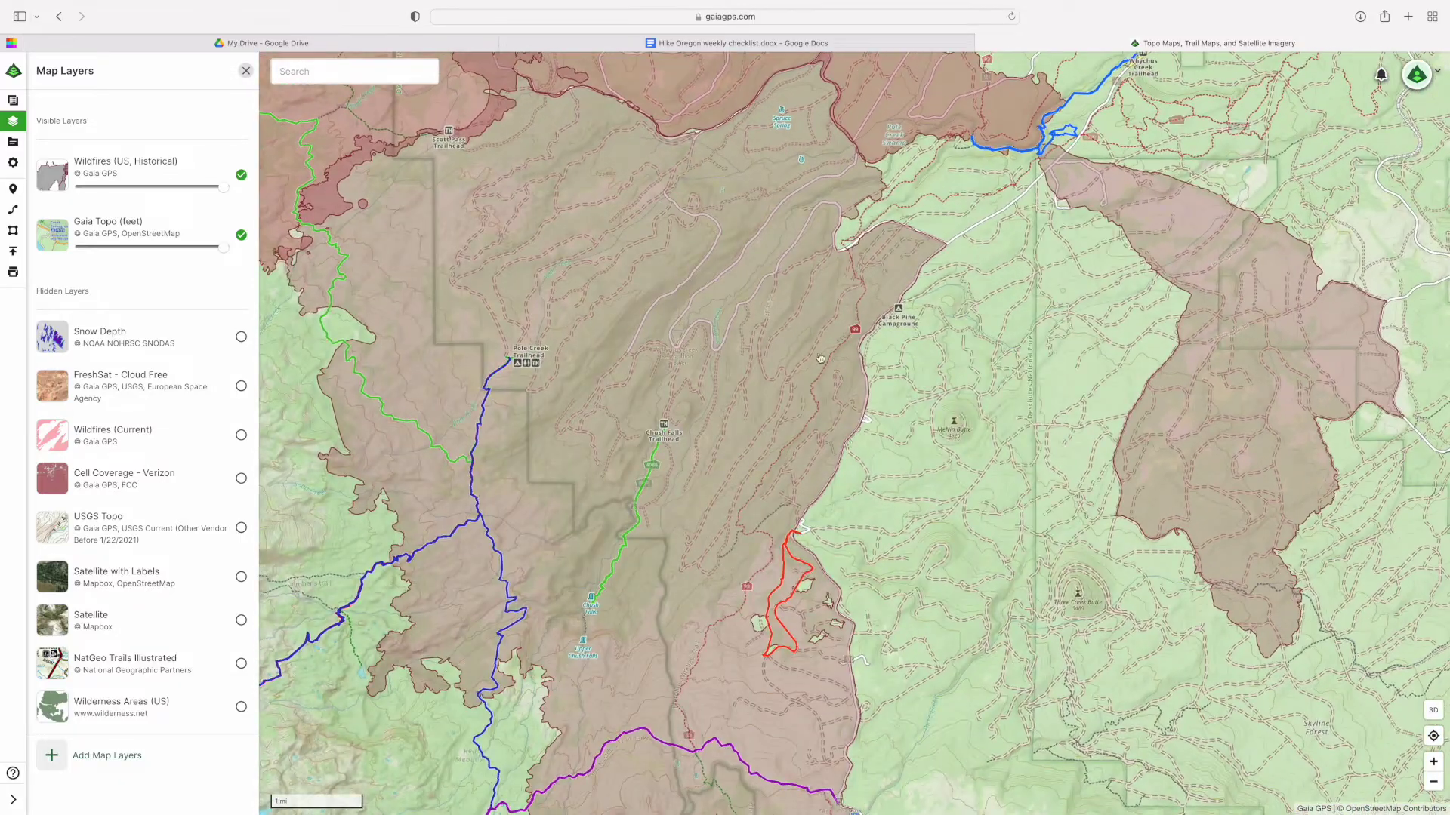
left_click_drag(819, 395, 895, 579)
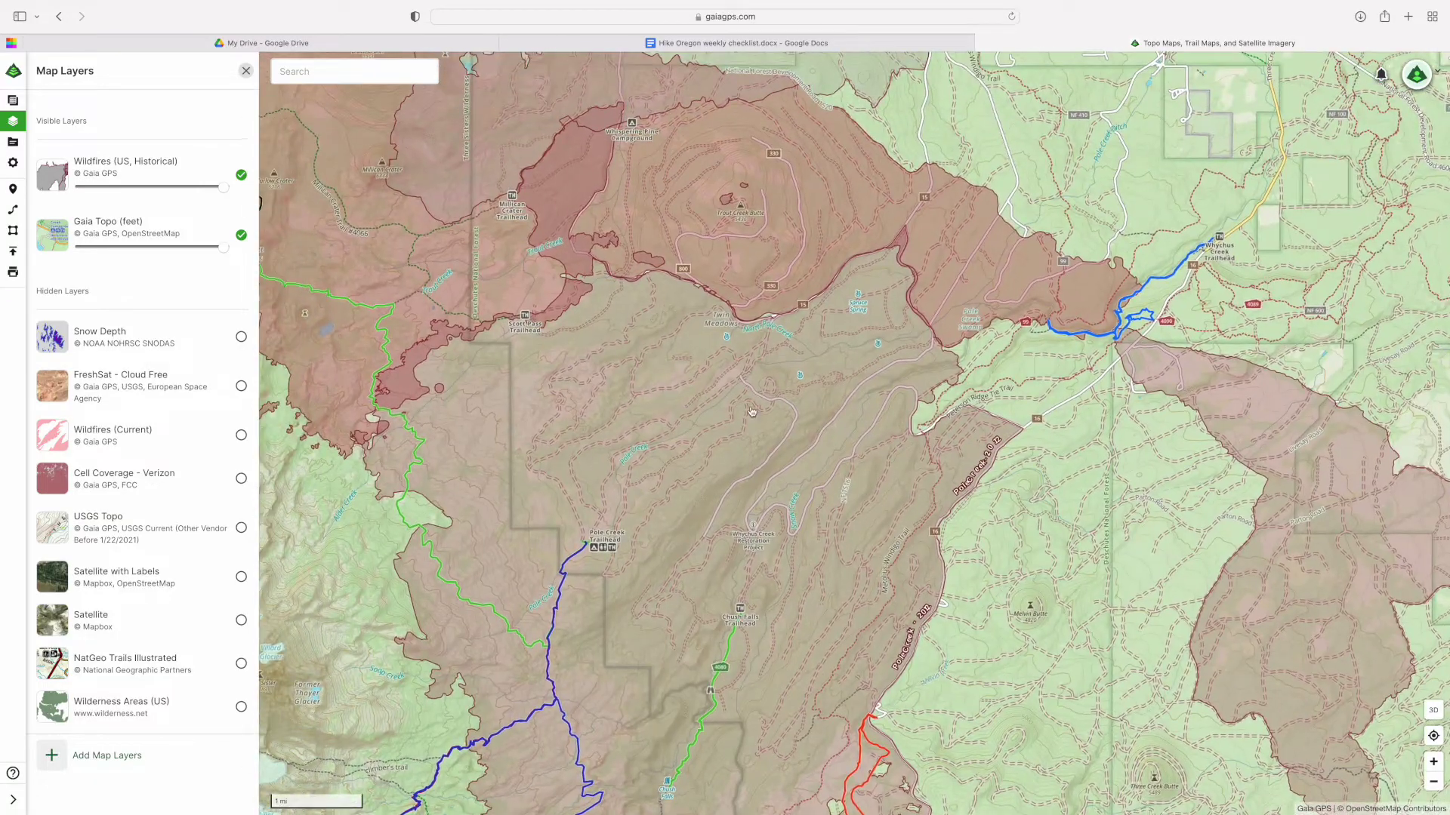
scroll(724, 222, "up", 3)
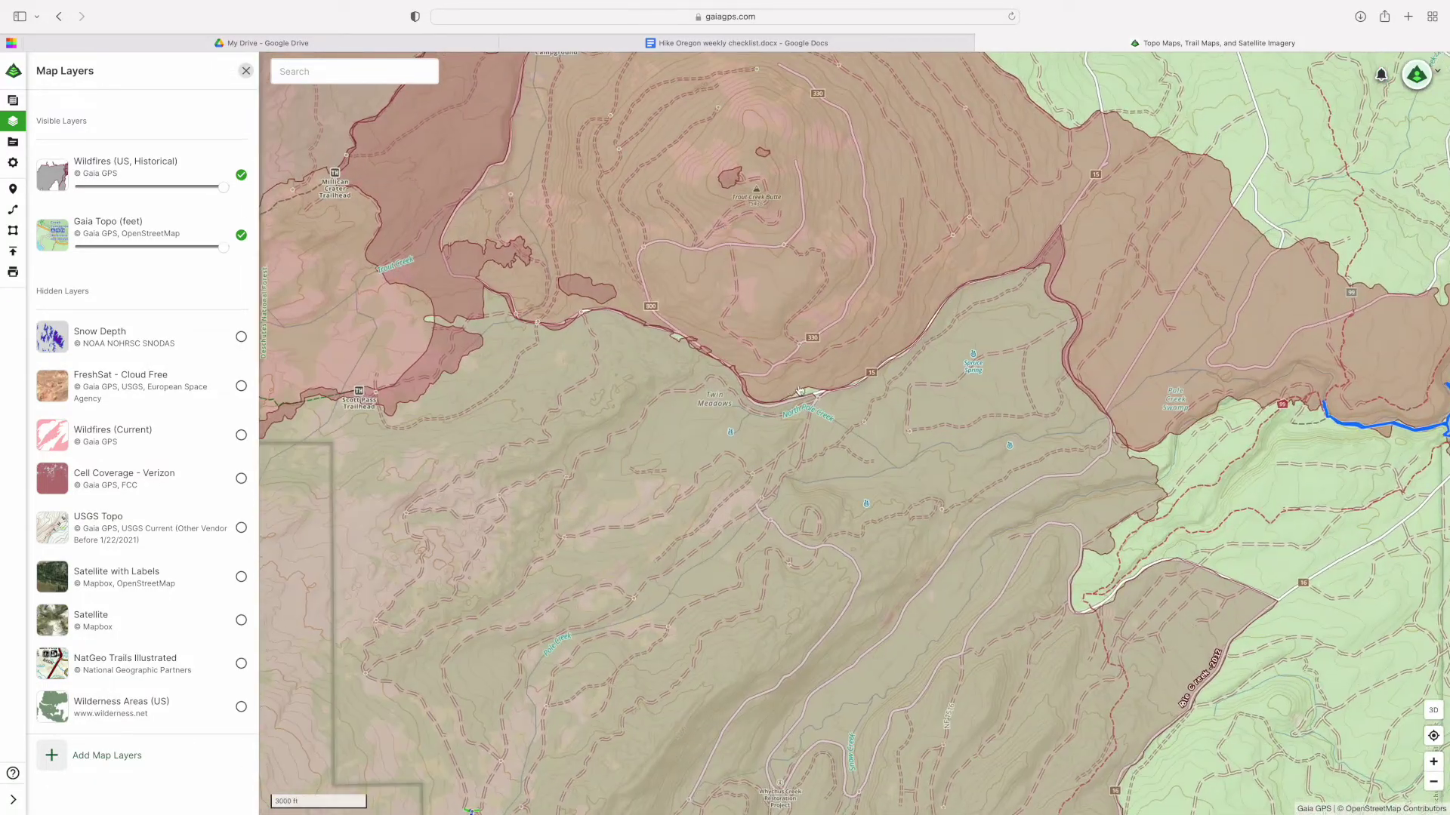
scroll(802, 388, "up", 2)
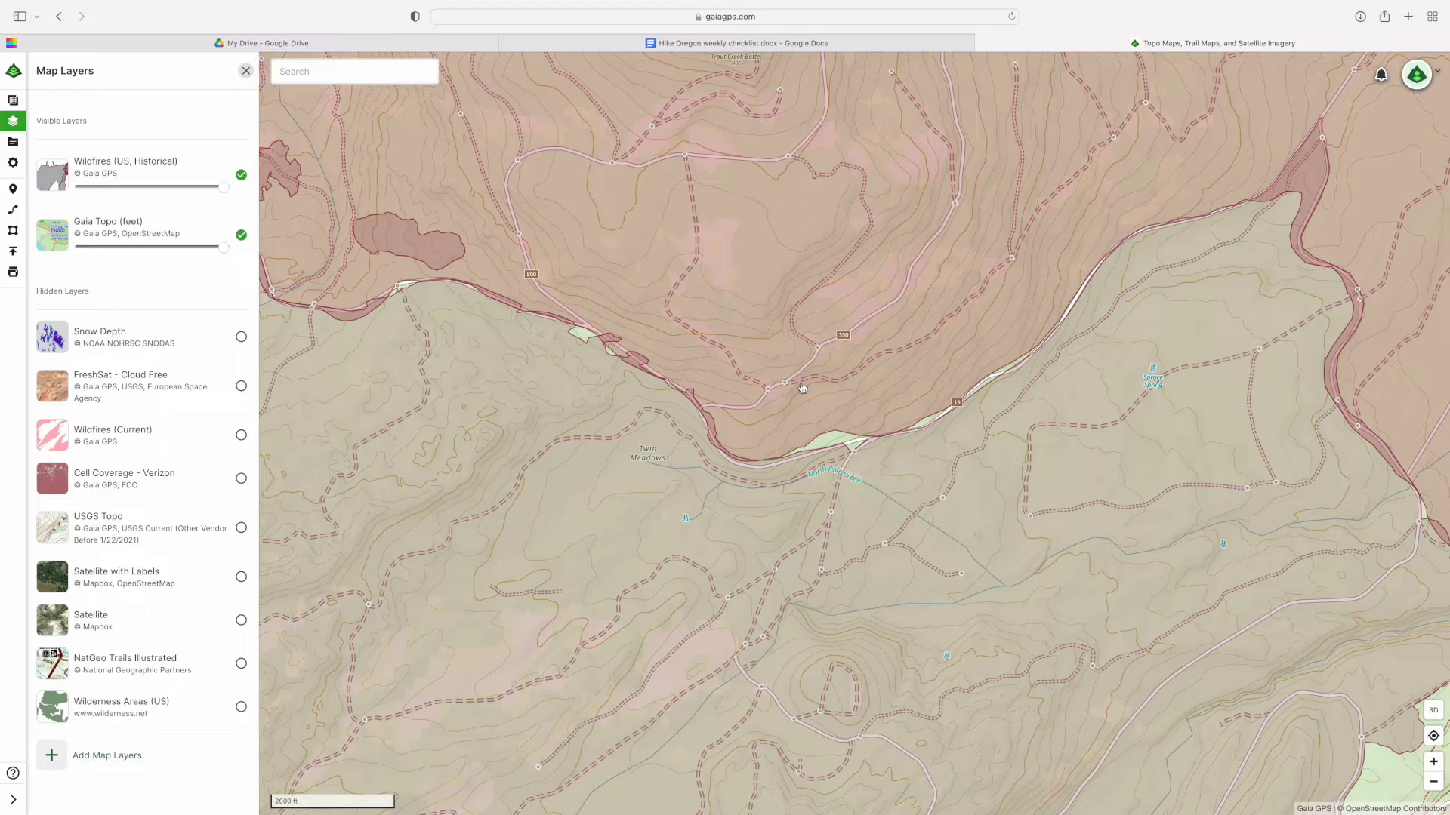
scroll(802, 388, "up", 2)
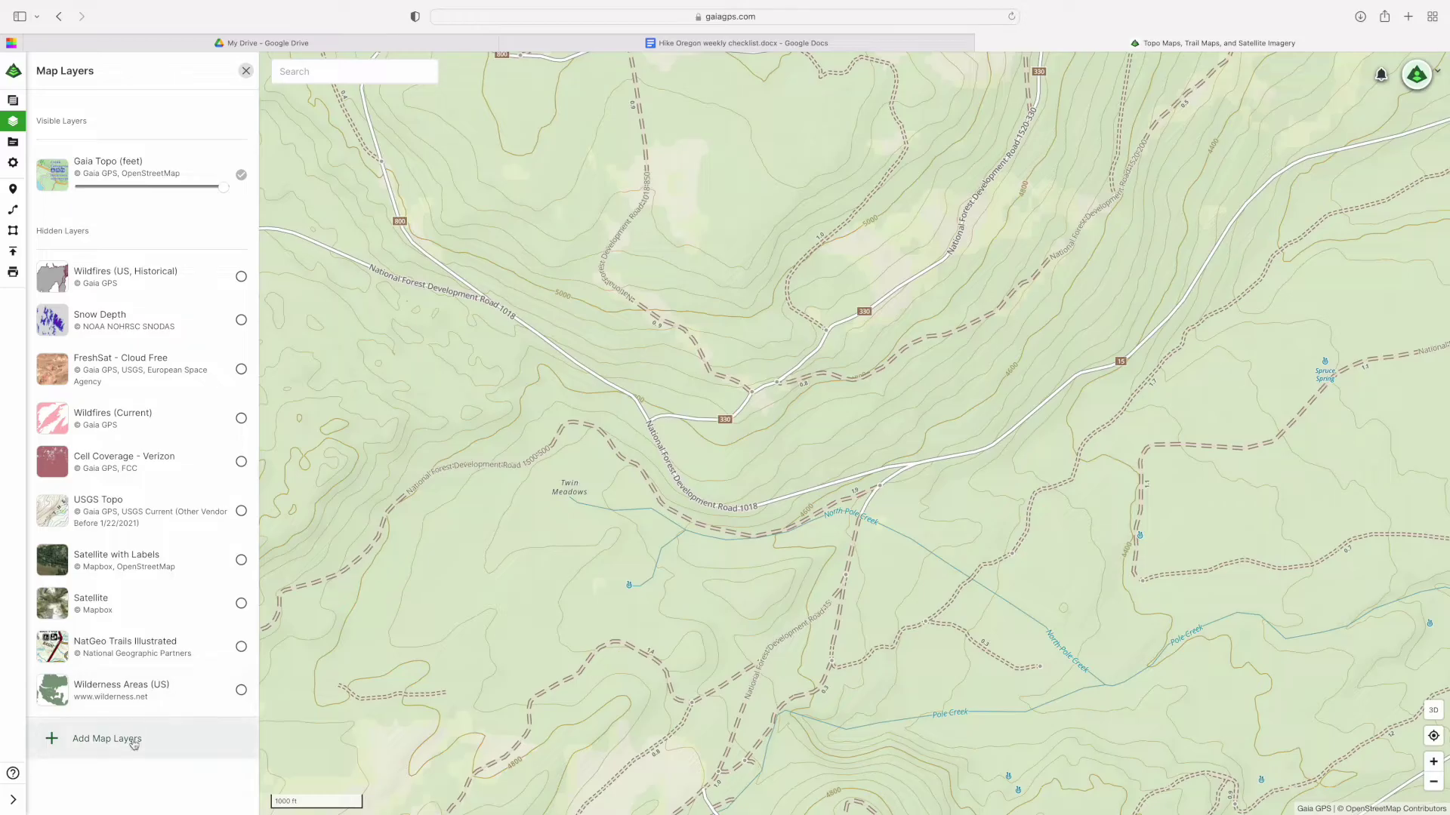
- Open the catalog of additional map layers, browse its recommended layers and regional and thematic categories, and return to the layer list
left_click(130, 742)
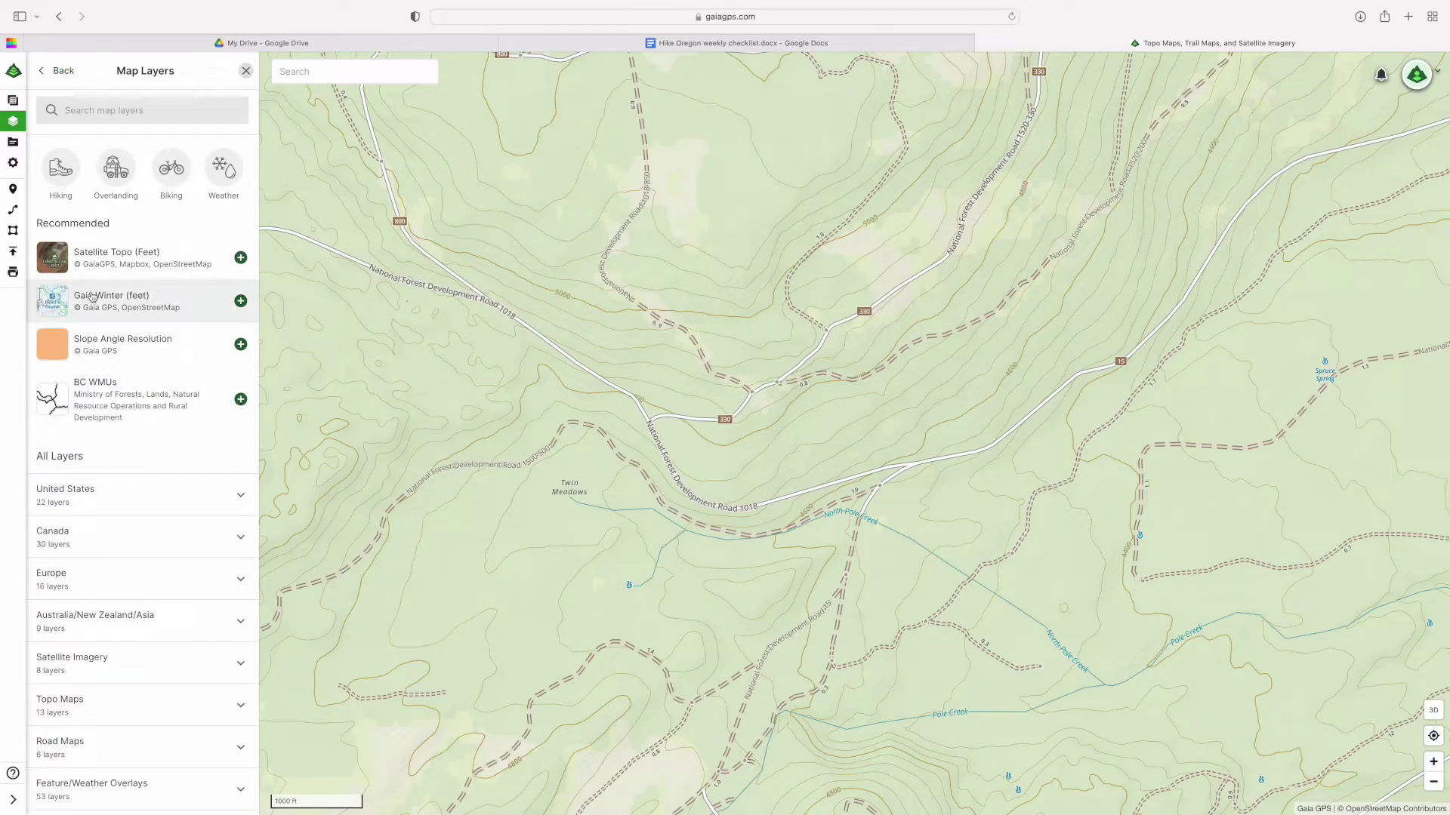
scroll(143, 434, "down", 1)
scroll(227, 458, "down", 1)
scroll(182, 413, "down", 1)
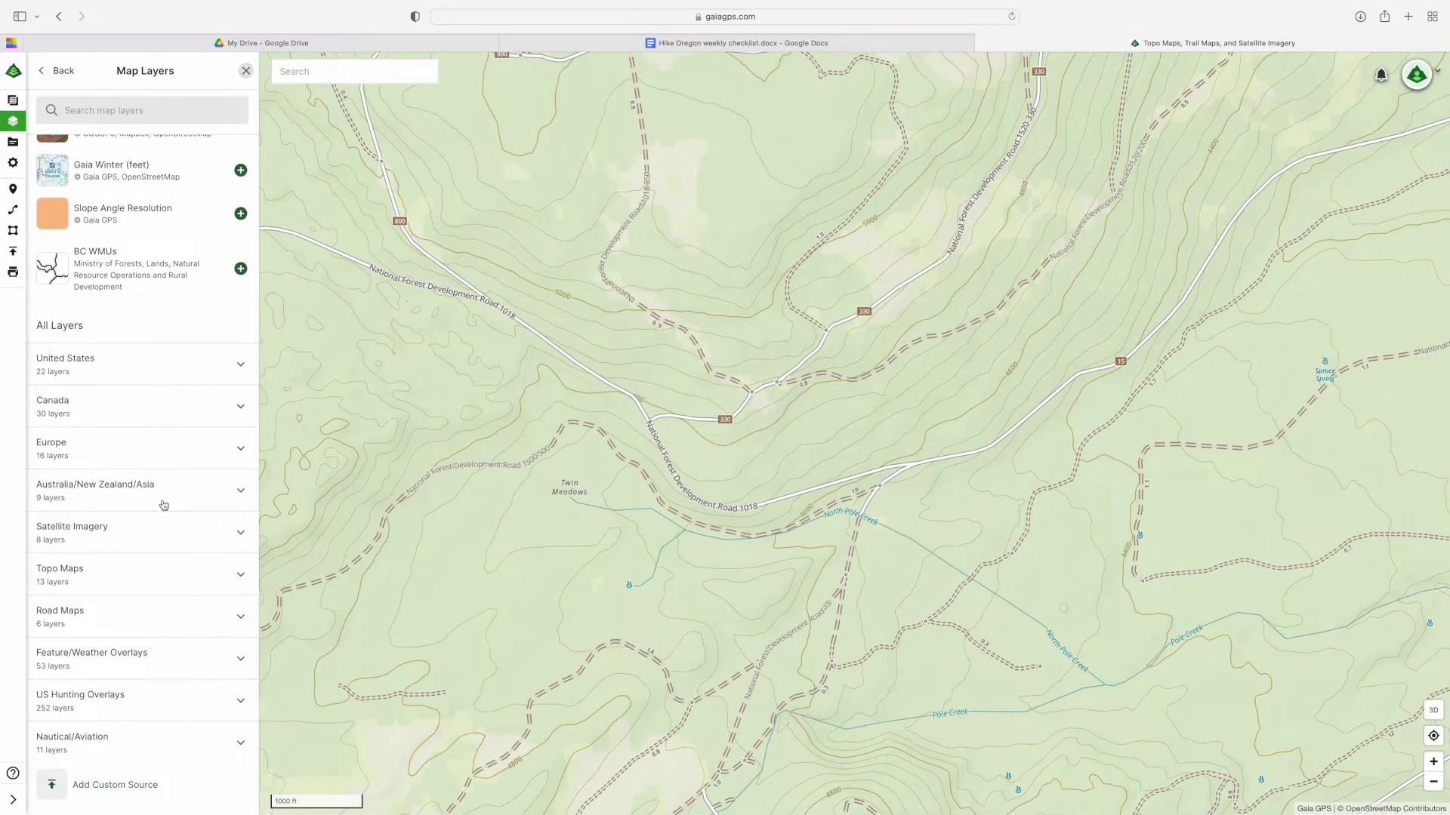
left_click(54, 70)
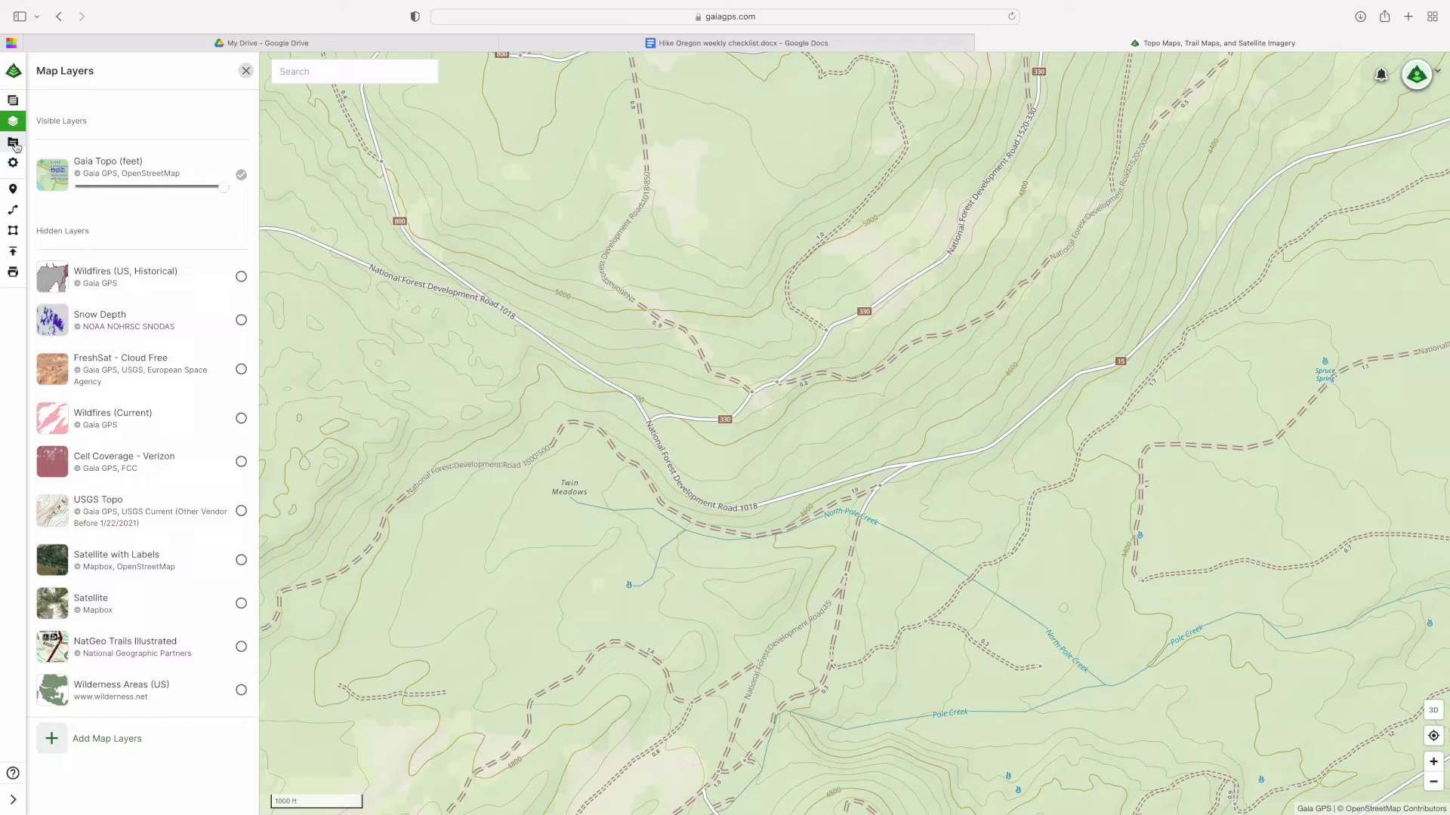
- Search the saved items for "Bachelor Mountain" and open the Bachelor Mountain via Bugaboo Ridge track
left_click(13, 143)
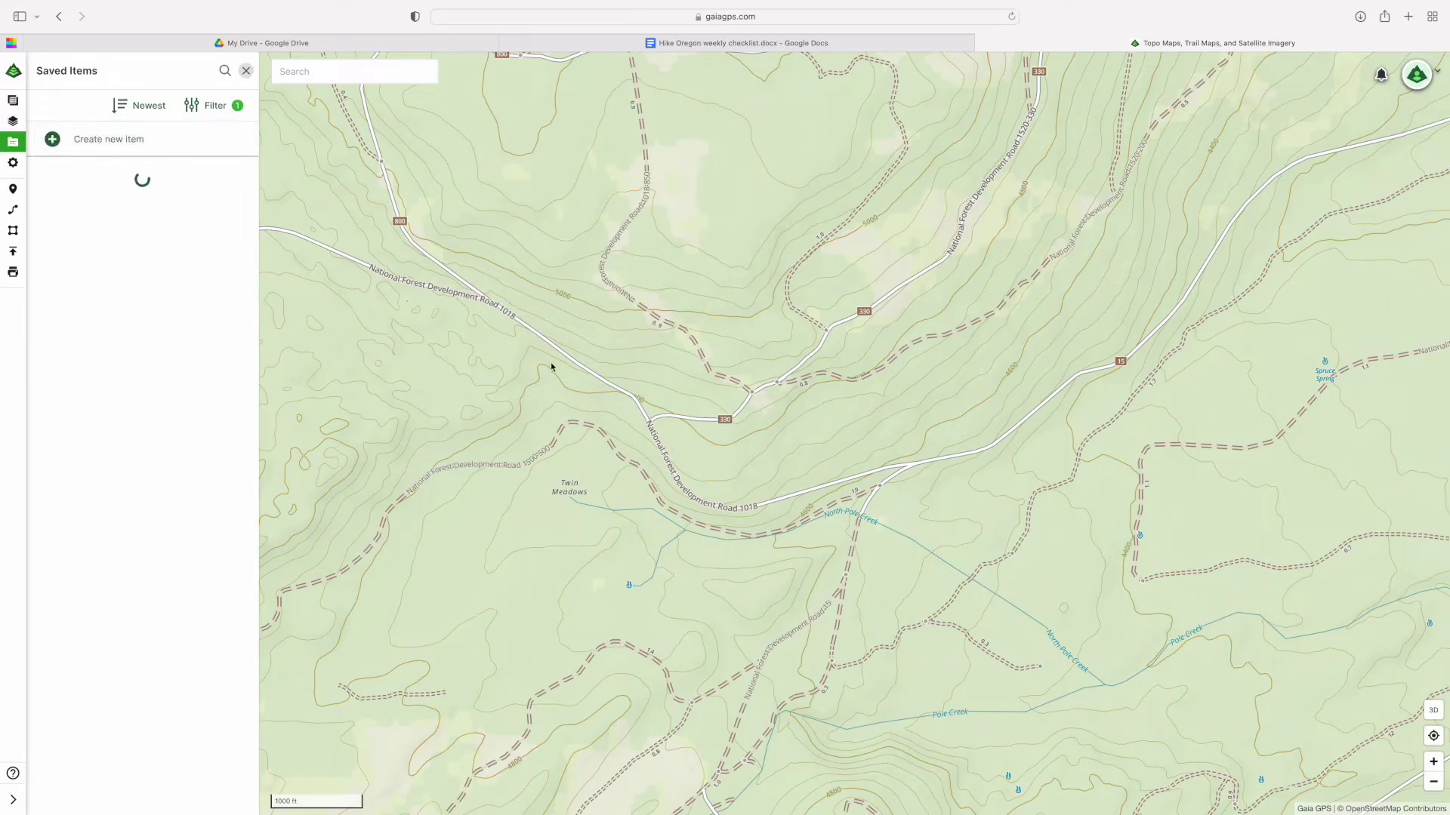
scroll(550, 368, "down", 5)
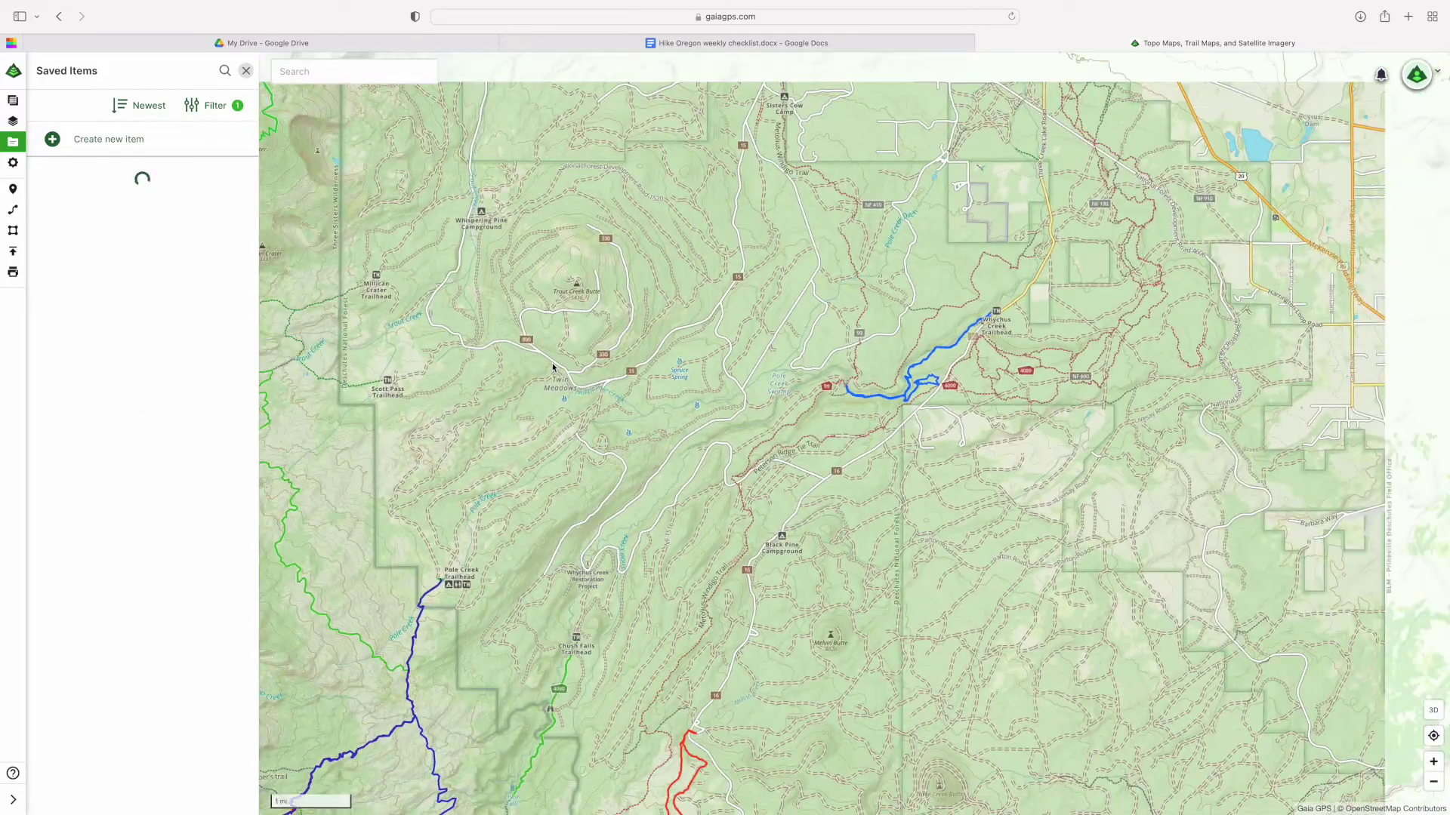
scroll(552, 367, "down", 6)
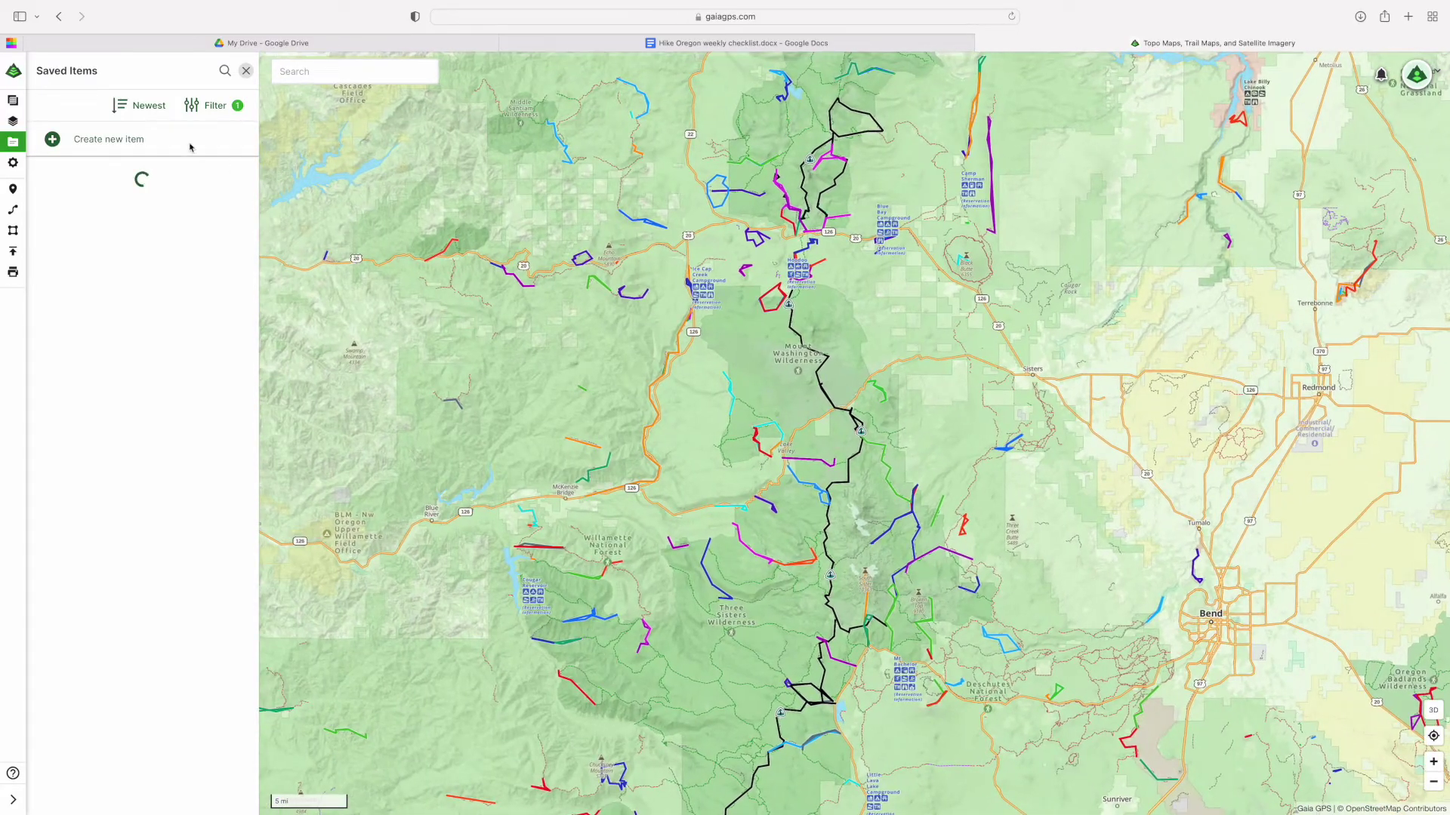
left_click(221, 73)
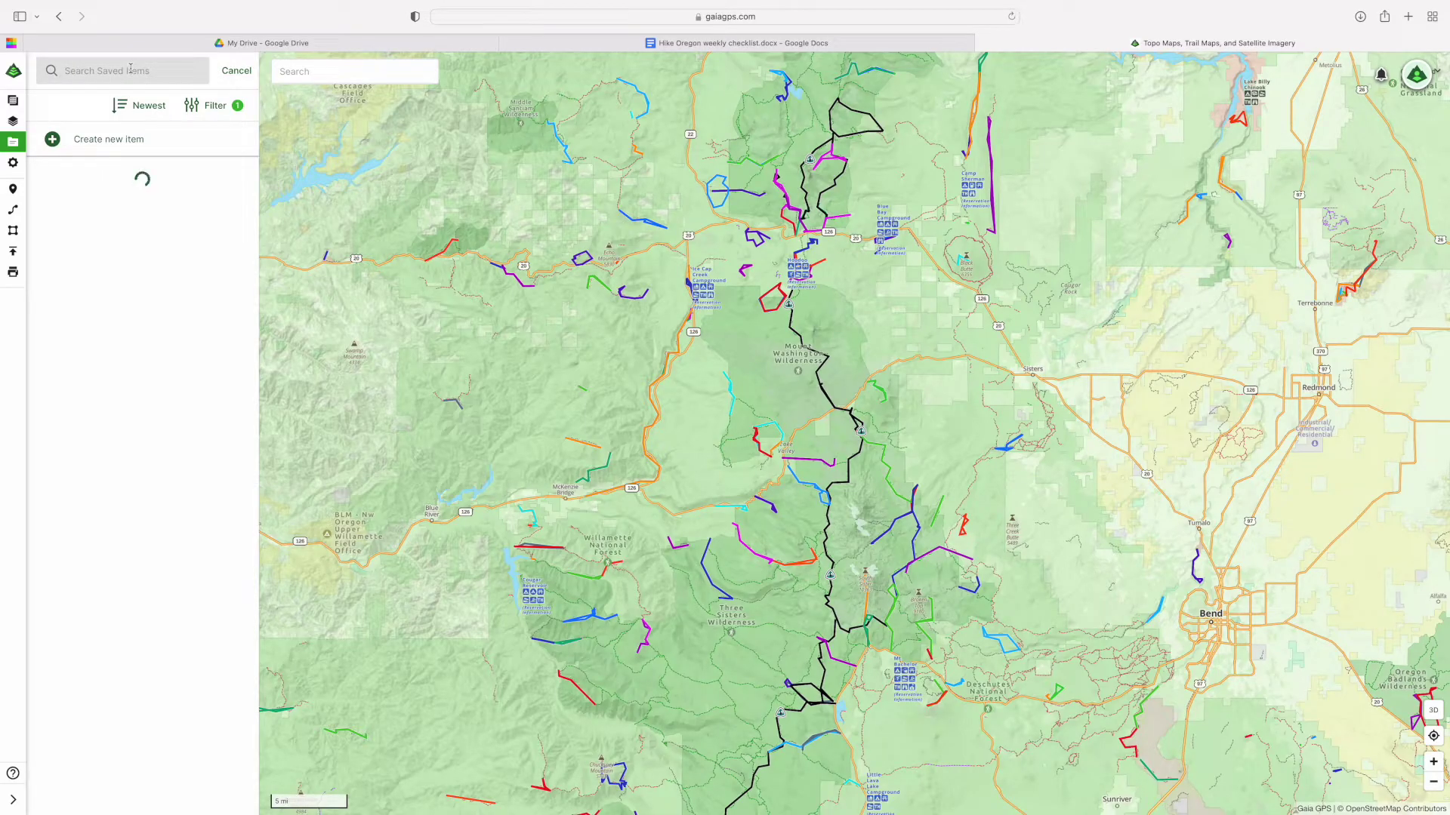
type("Bachelor Mountain")
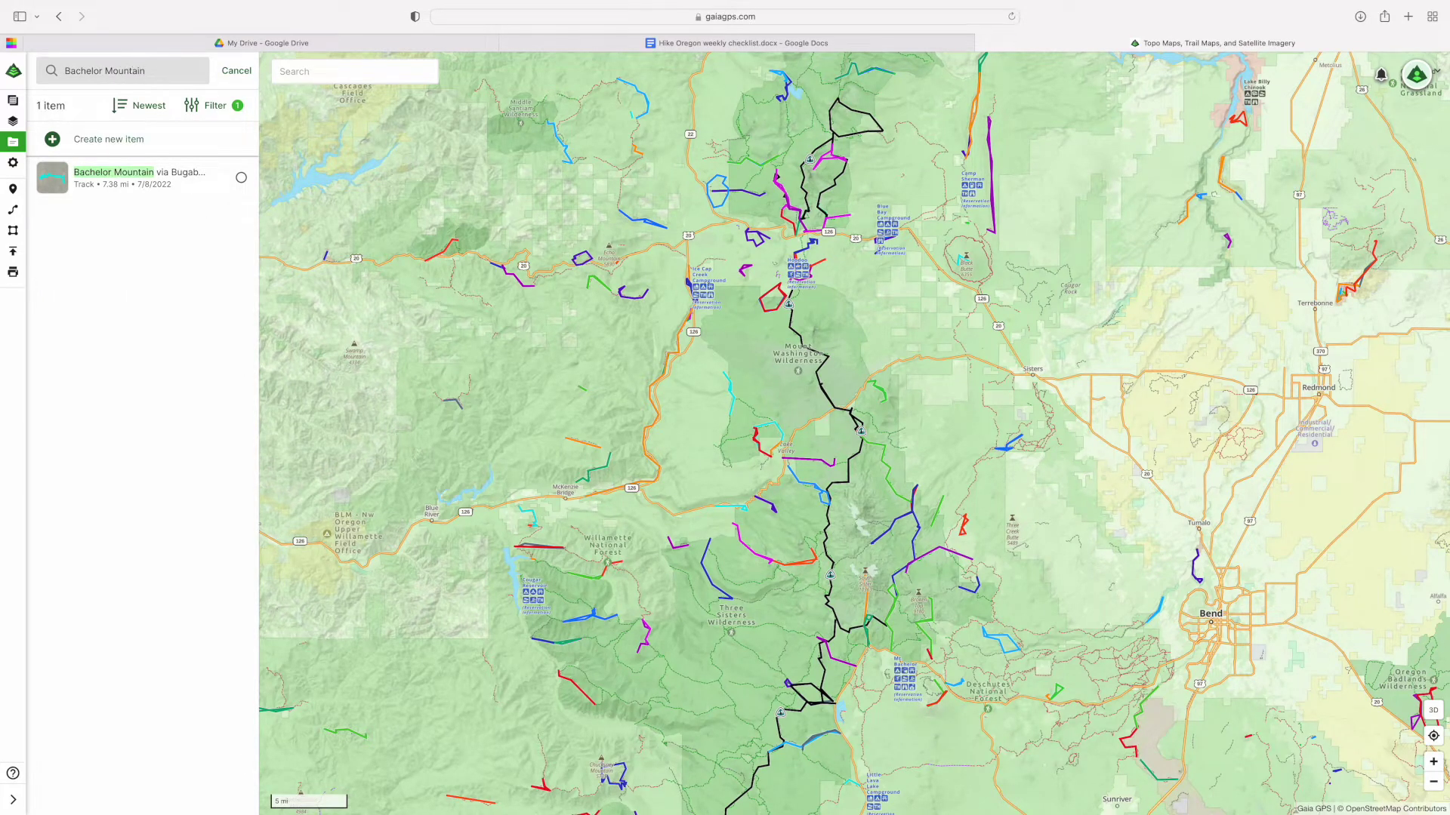
left_click(195, 186)
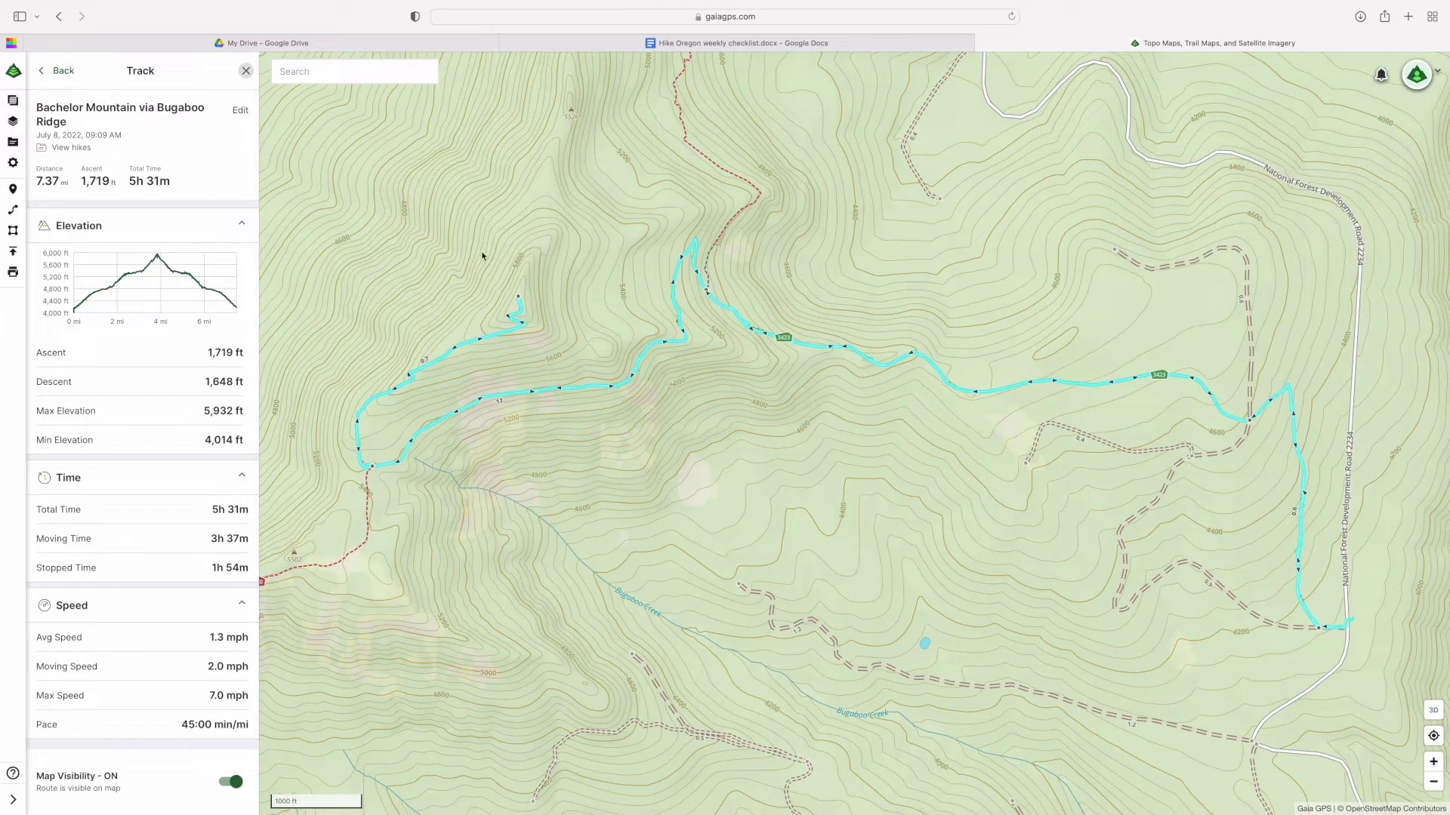
- Examine the track's elevation profile, time and speed statistics, and the available track actions
scroll(123, 301, "down", 5)
scroll(128, 301, "up", 5)
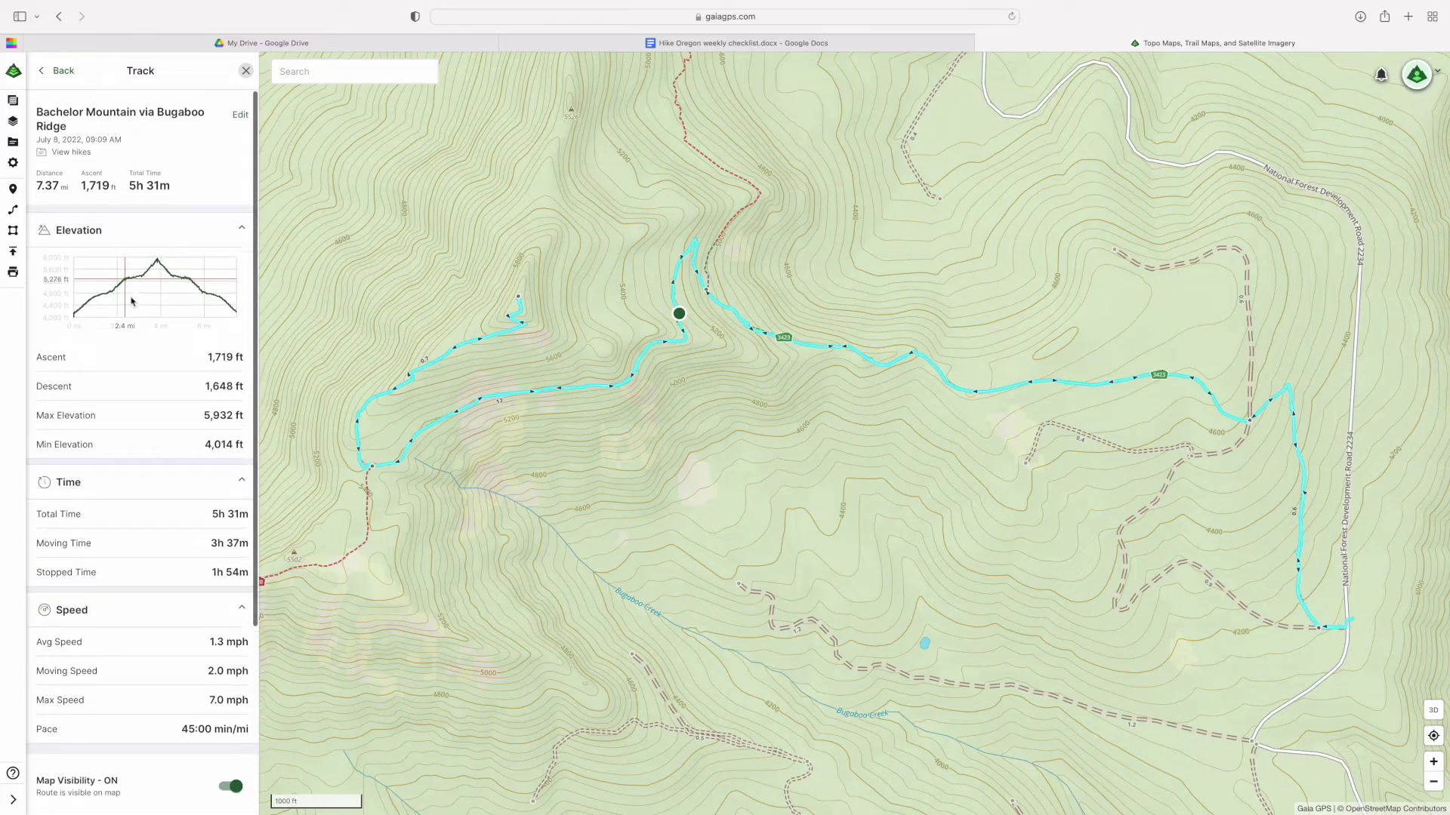
scroll(206, 187, "down", 5)
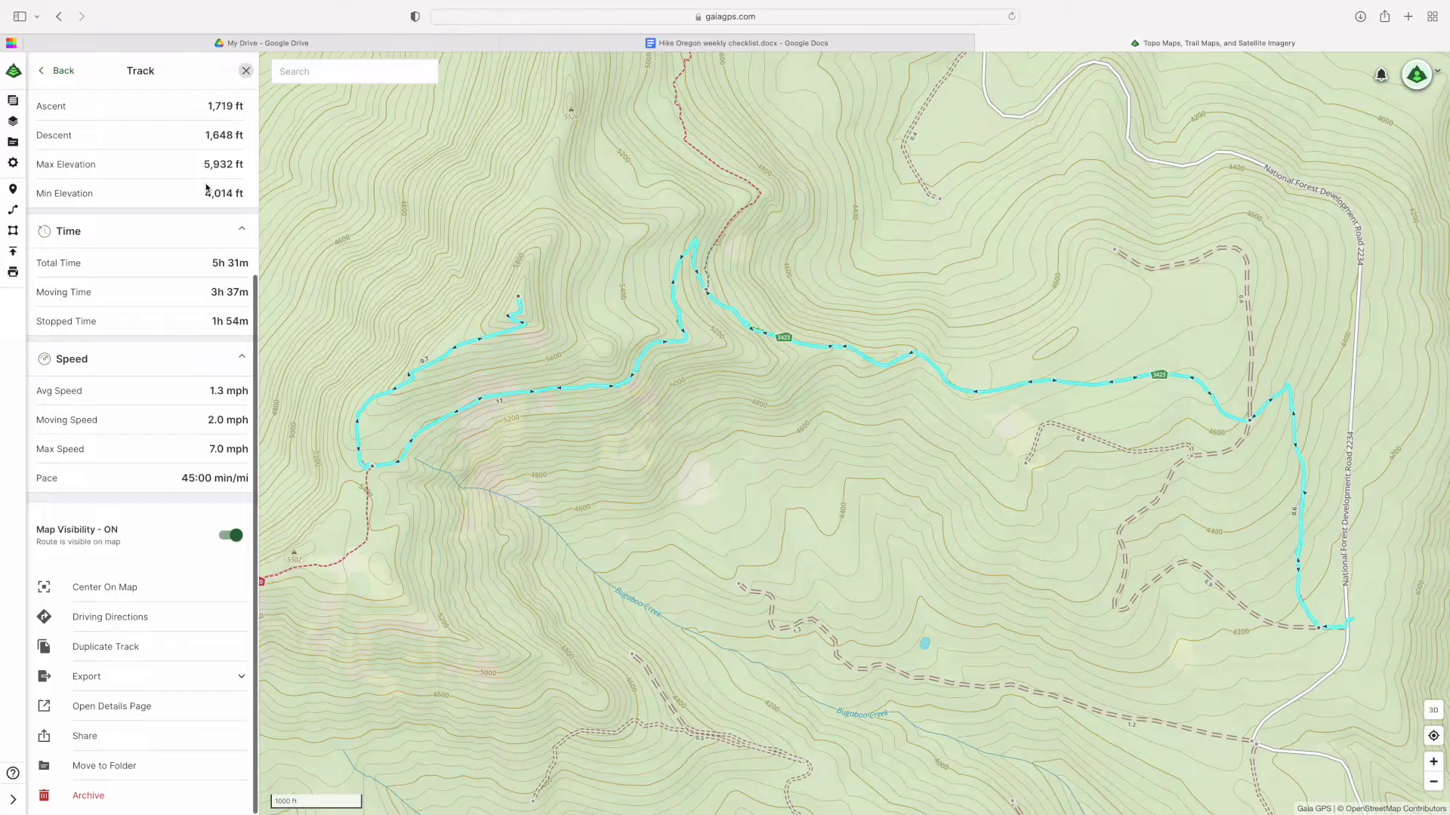
- Open the map preferences for units and coordinate format, and bring the Marion Lake area into view
left_click(13, 162)
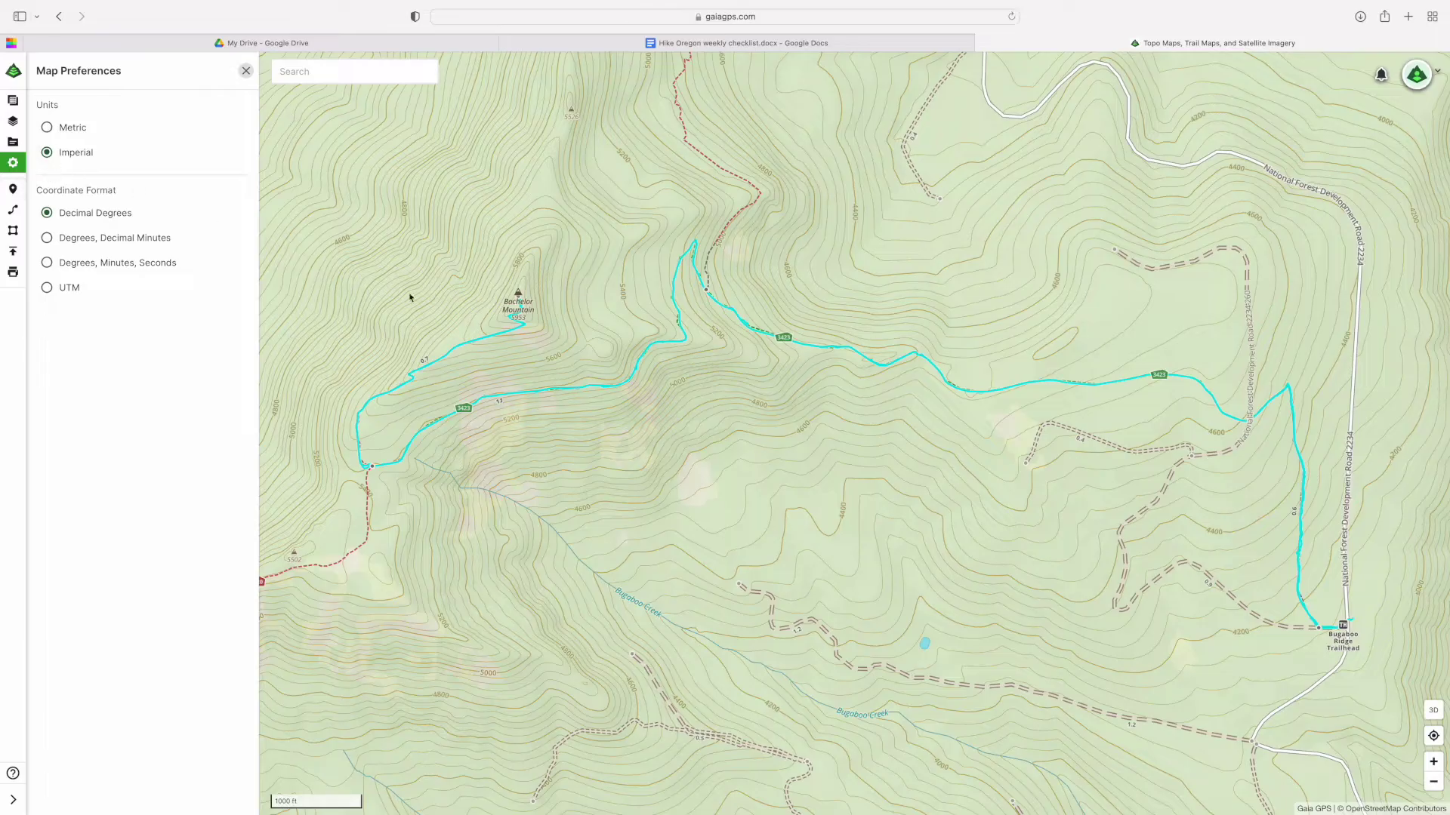
scroll(390, 286, "down", 10)
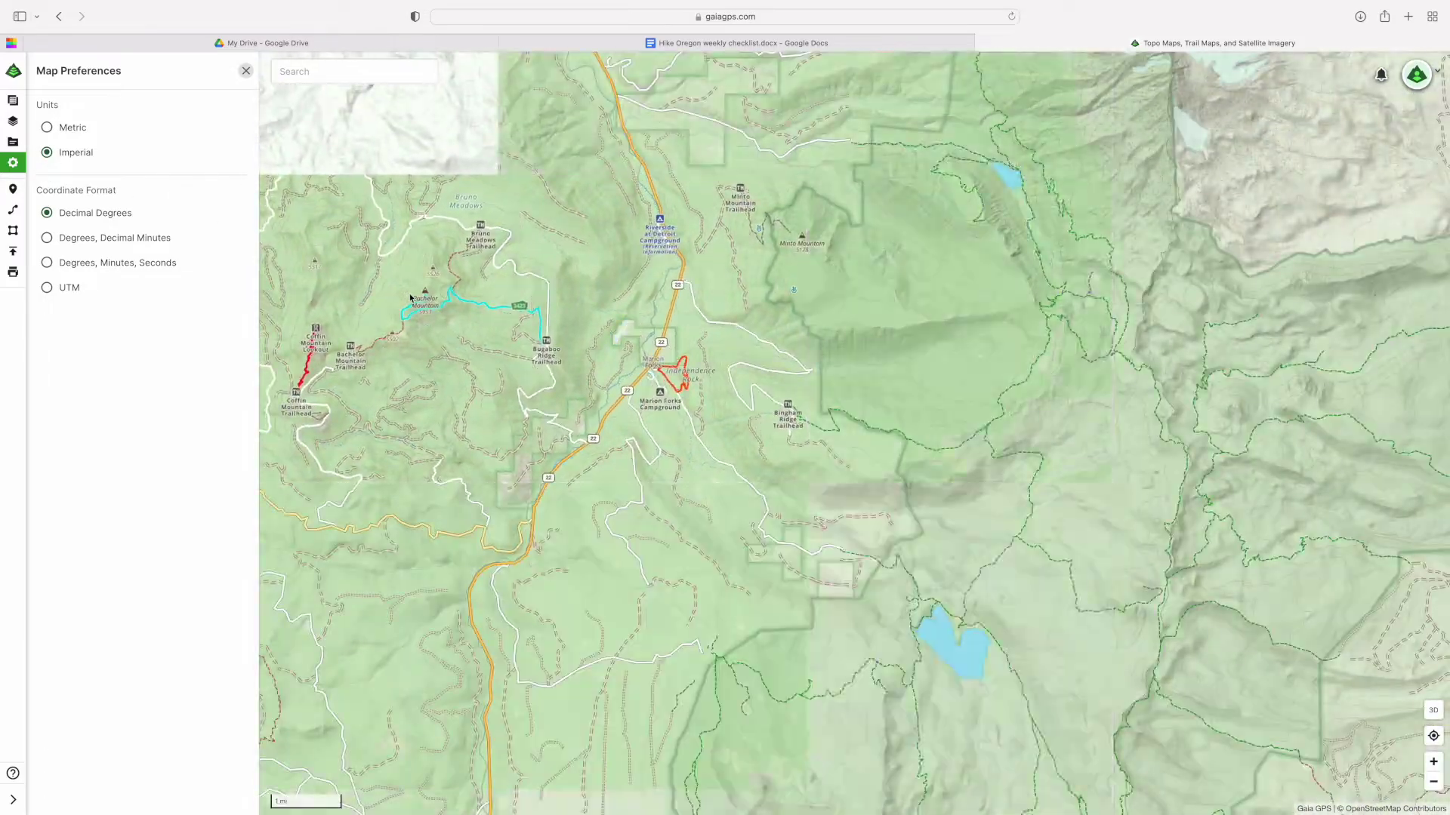
left_click_drag(413, 235, 325, 106)
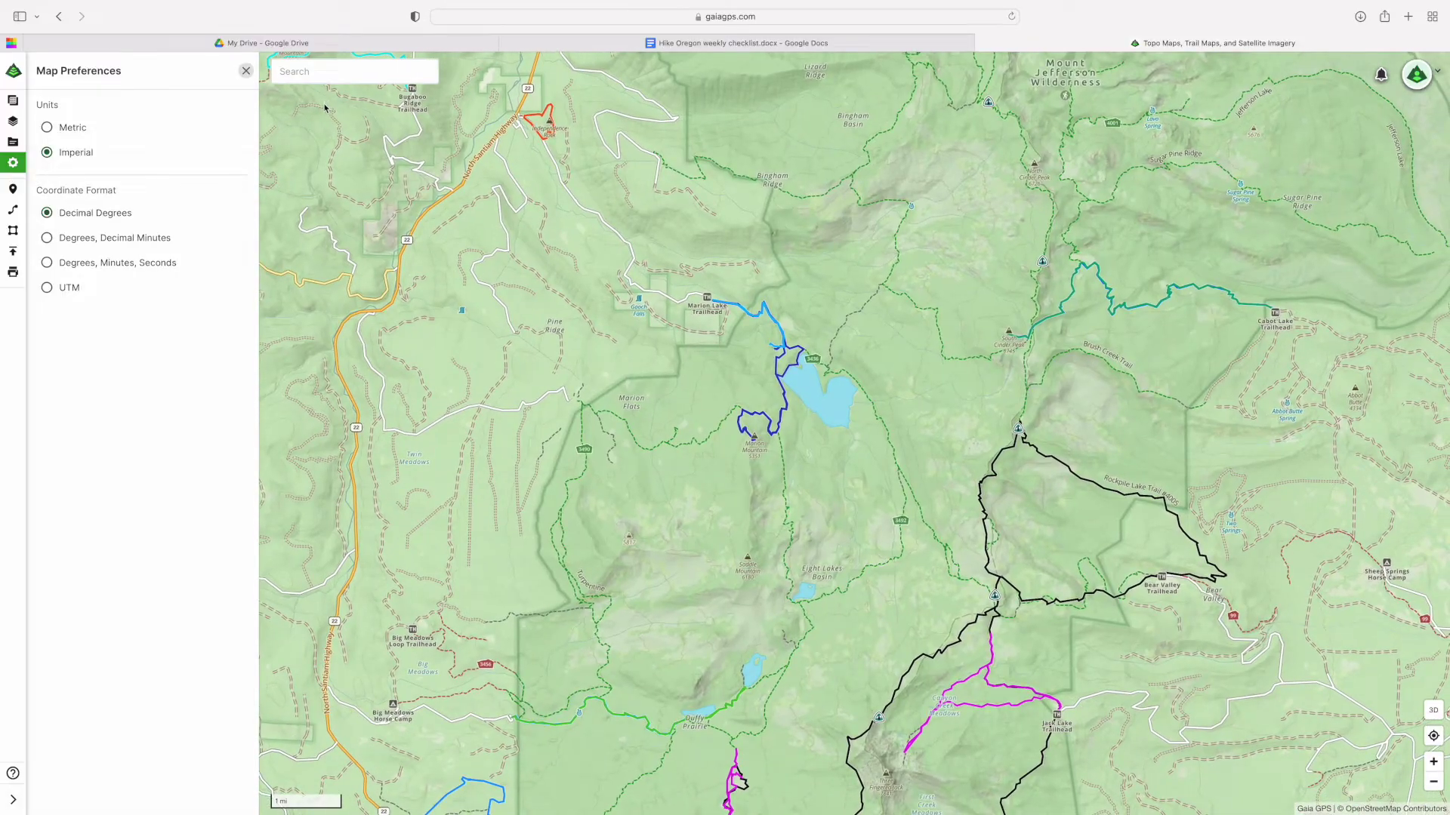
- Start a new waypoint and place it on the northwest shore of Marion Lake
left_click(14, 189)
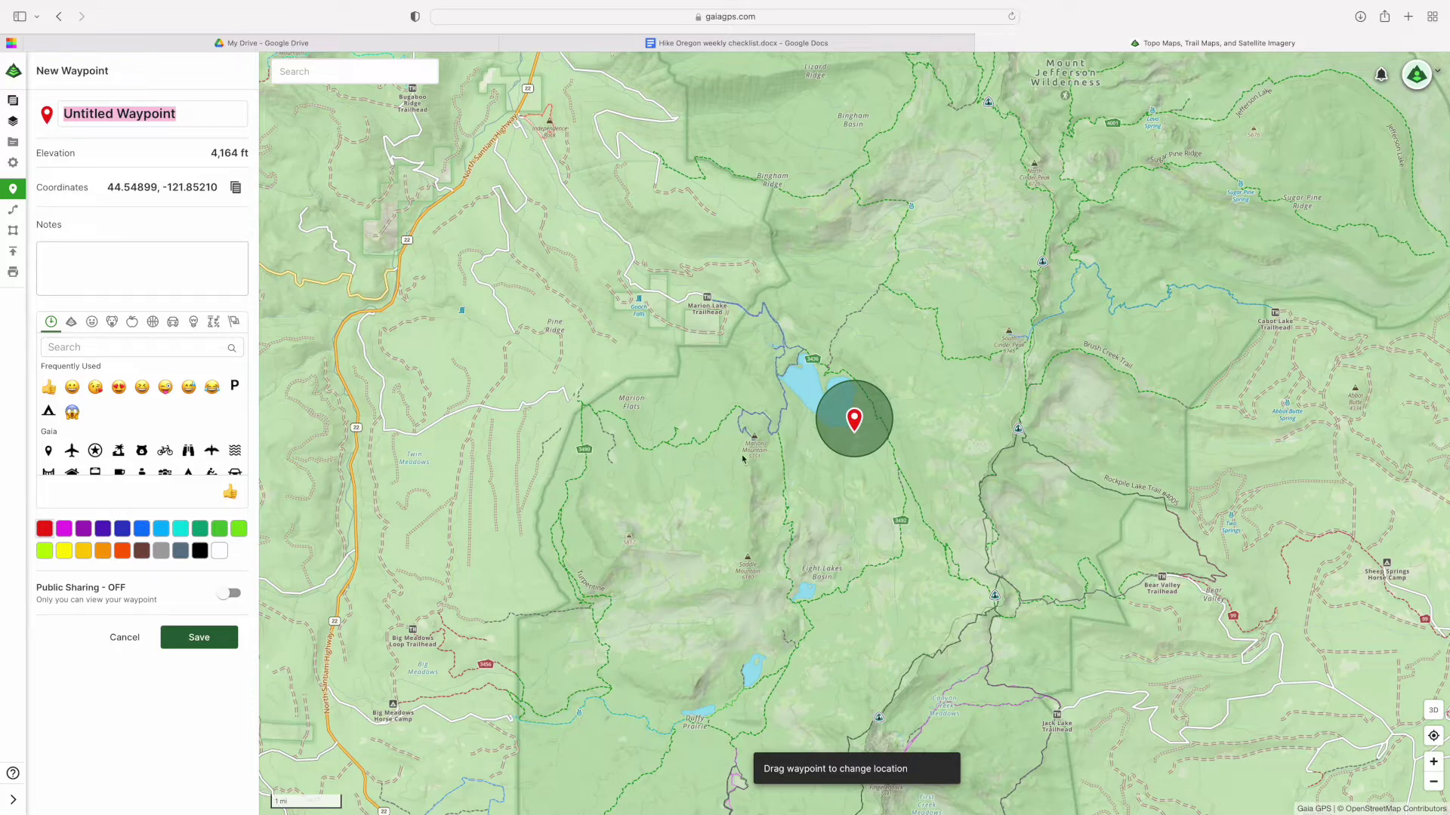
scroll(765, 404, "up", 5)
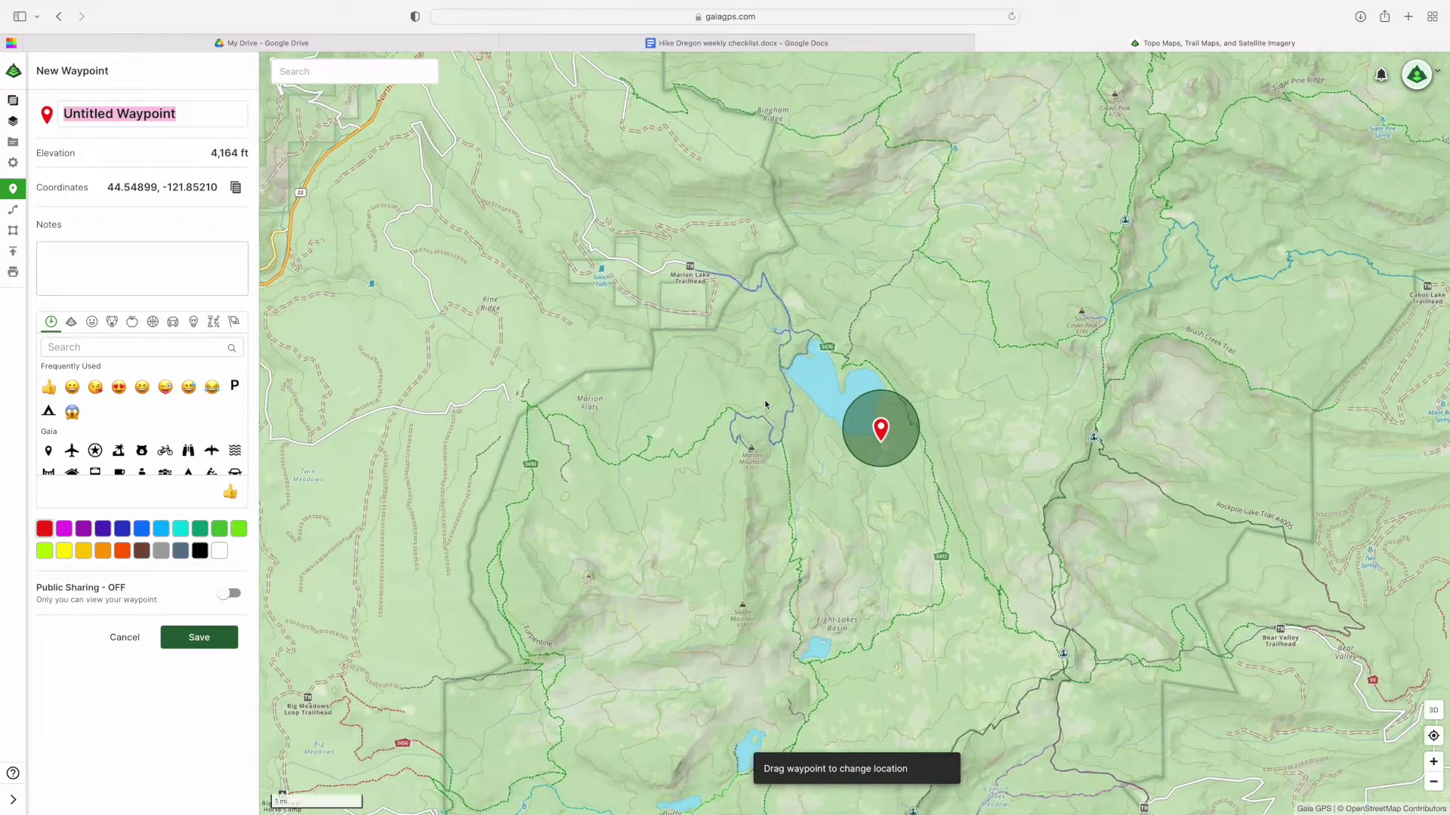
scroll(765, 404, "up", 1)
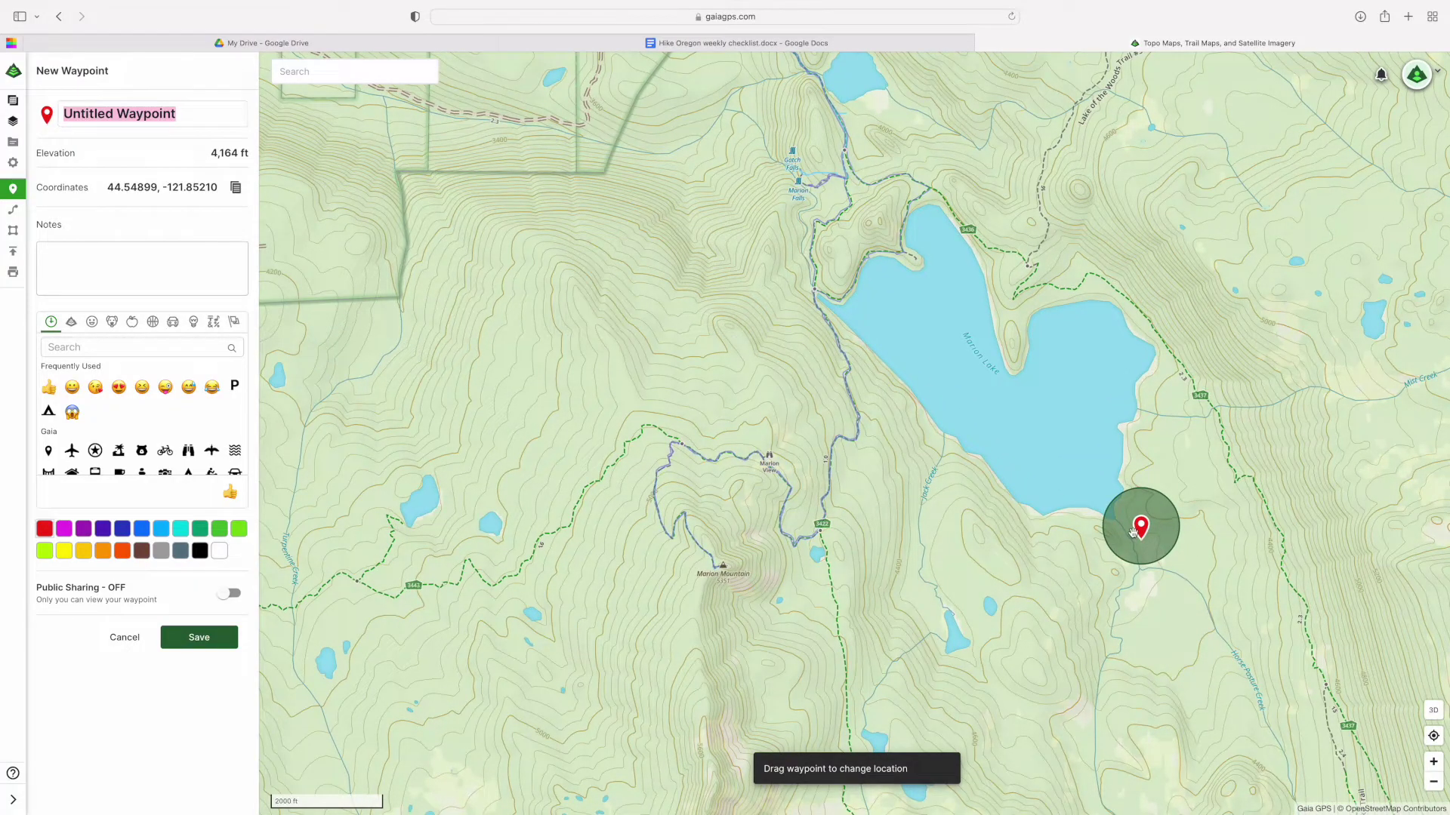
mouse_move(1141, 535)
left_mouse_down()
mouse_move(993, 488)
mouse_move(908, 304)
mouse_move(908, 250)
left_mouse_up()
- Name the waypoint "Great campsite", note "room for about 2-3 tents near the water.", give it the tent icon, and discard the waypoint
type("Great campsite")
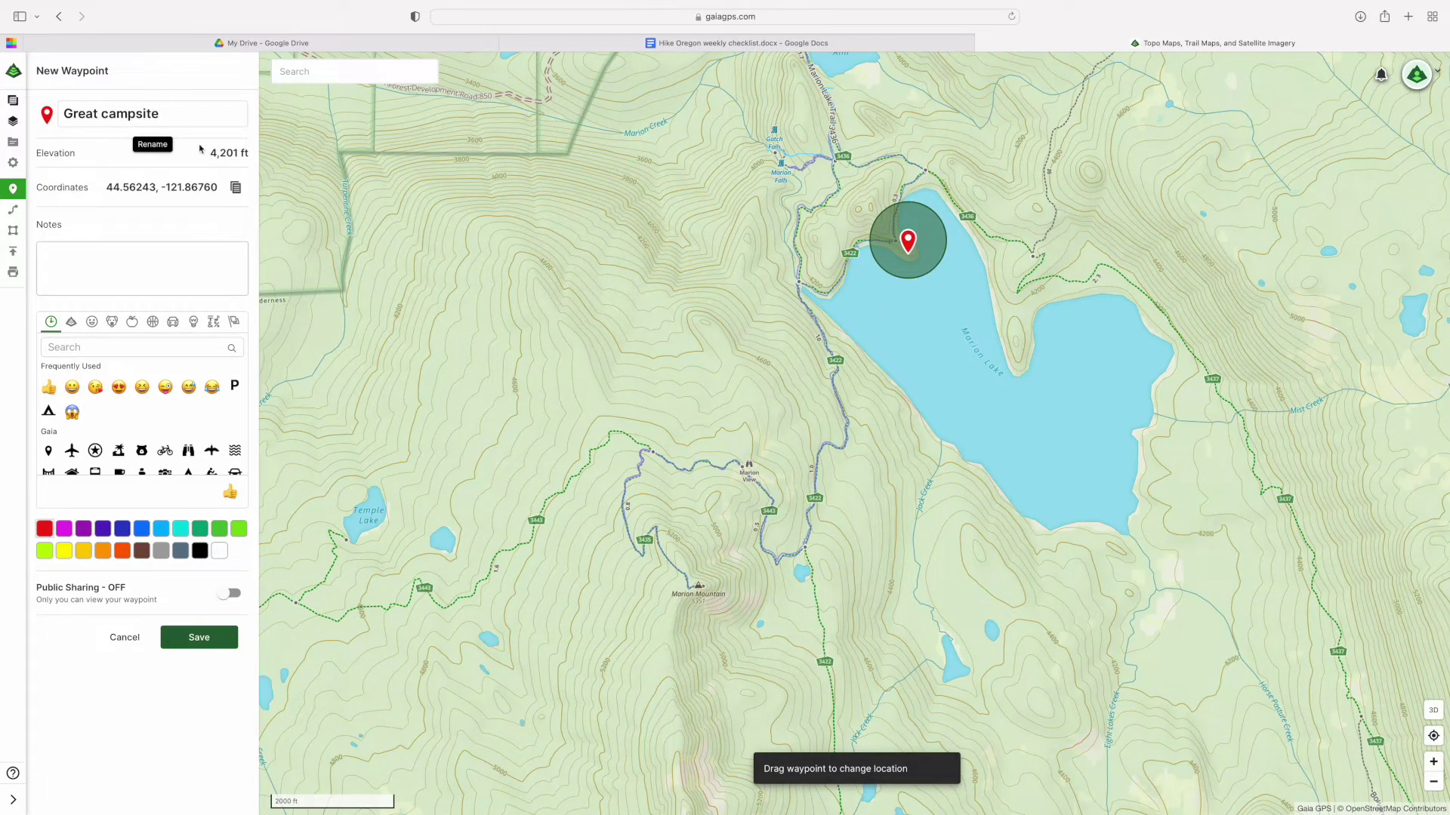
left_click(206, 259)
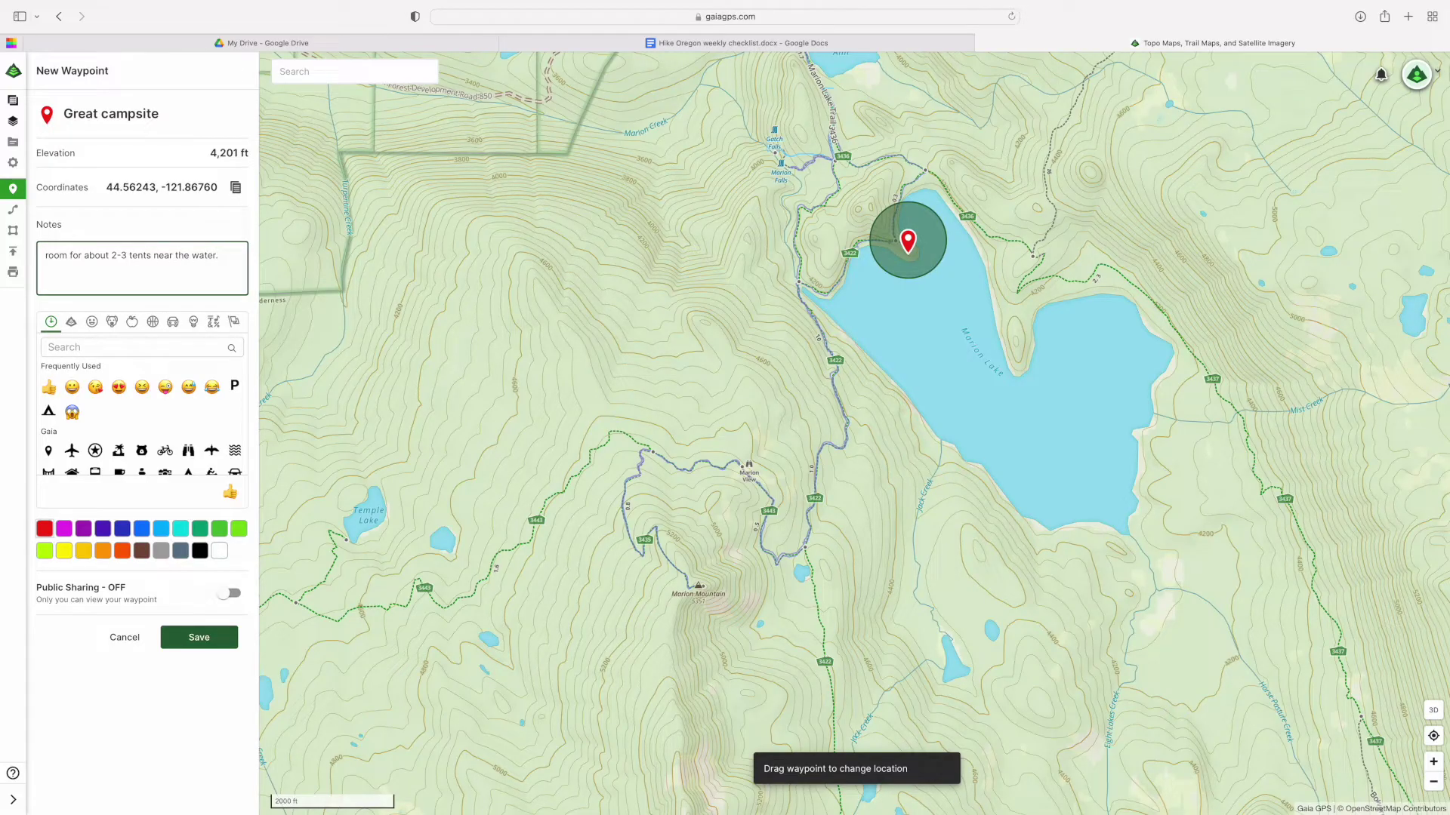
left_click(50, 413)
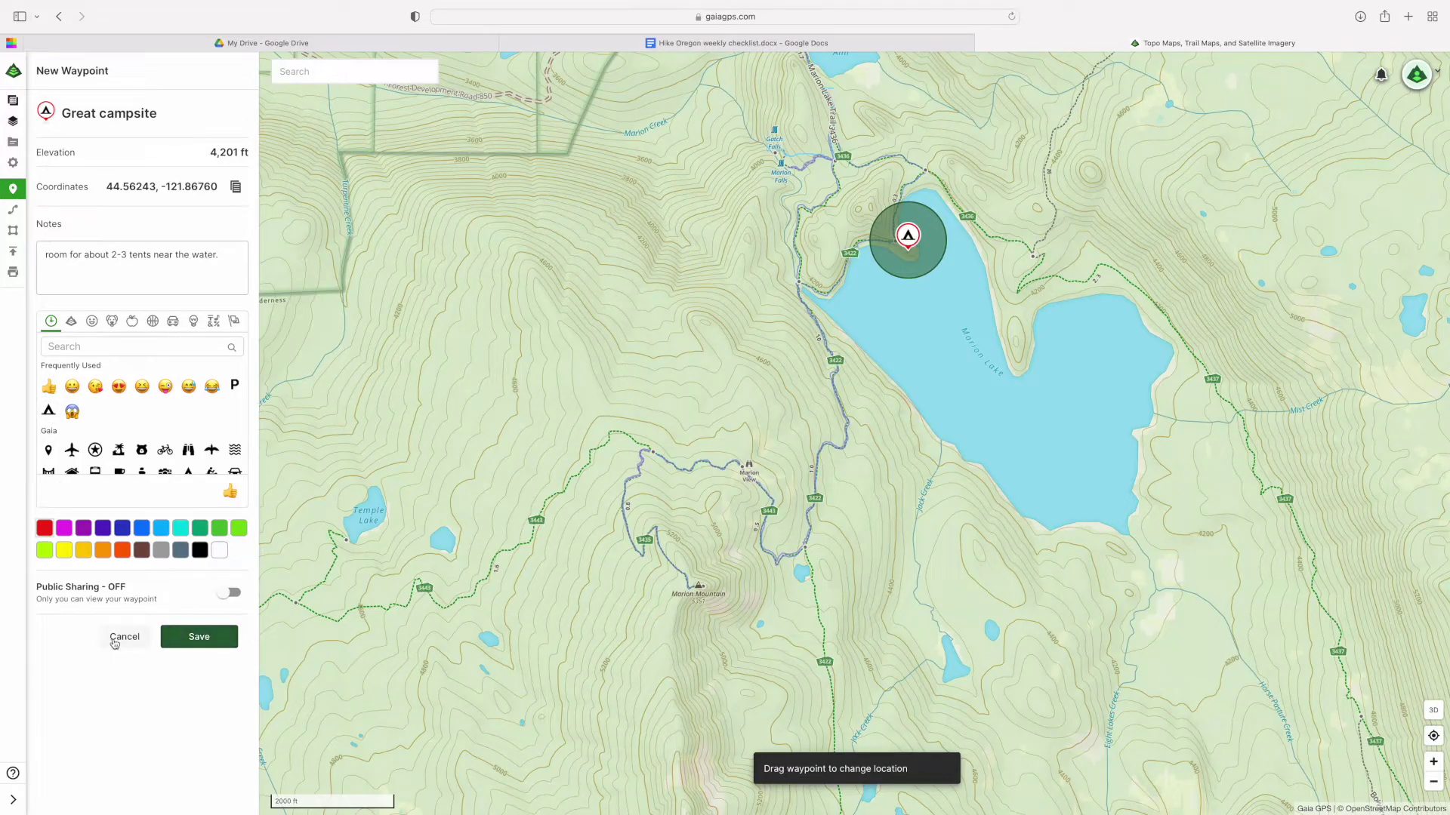
left_click(115, 641)
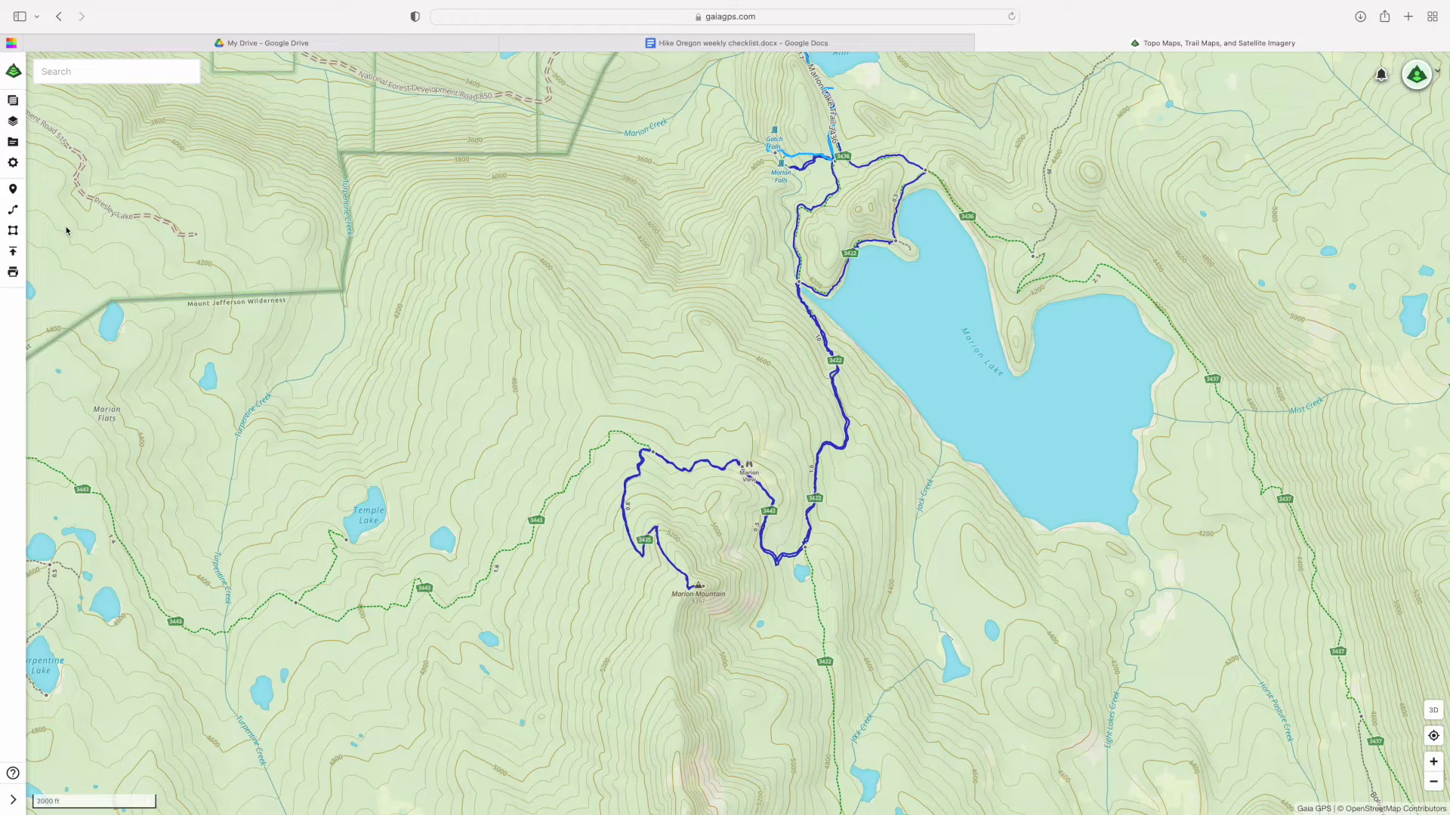
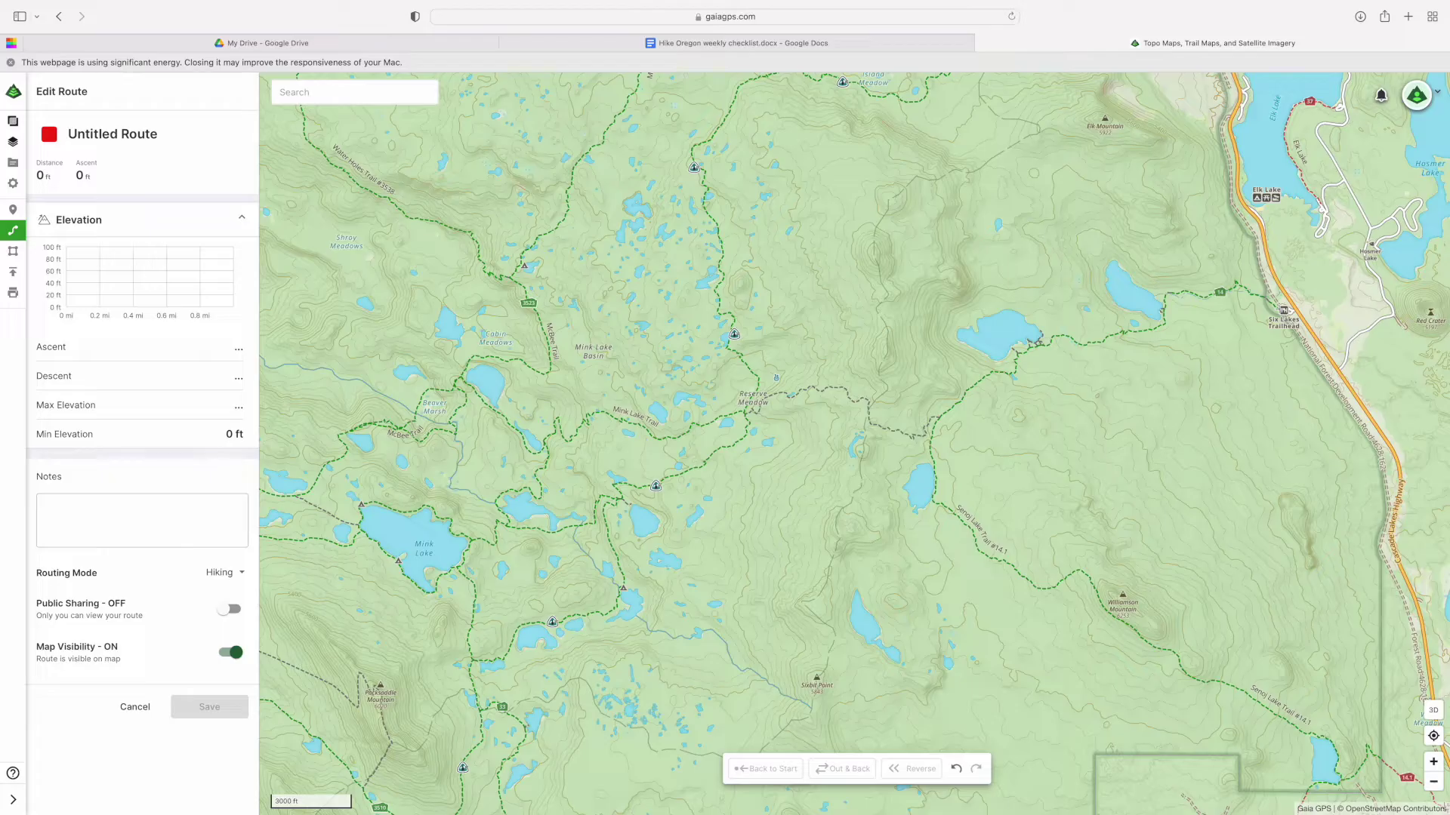
- Plot a hiking route from Six Lakes Trailhead west through Reserve Meadow, past the lakes beyond it, and around to Mink Lake's southeast shore
left_click(1280, 308)
left_click(940, 418)
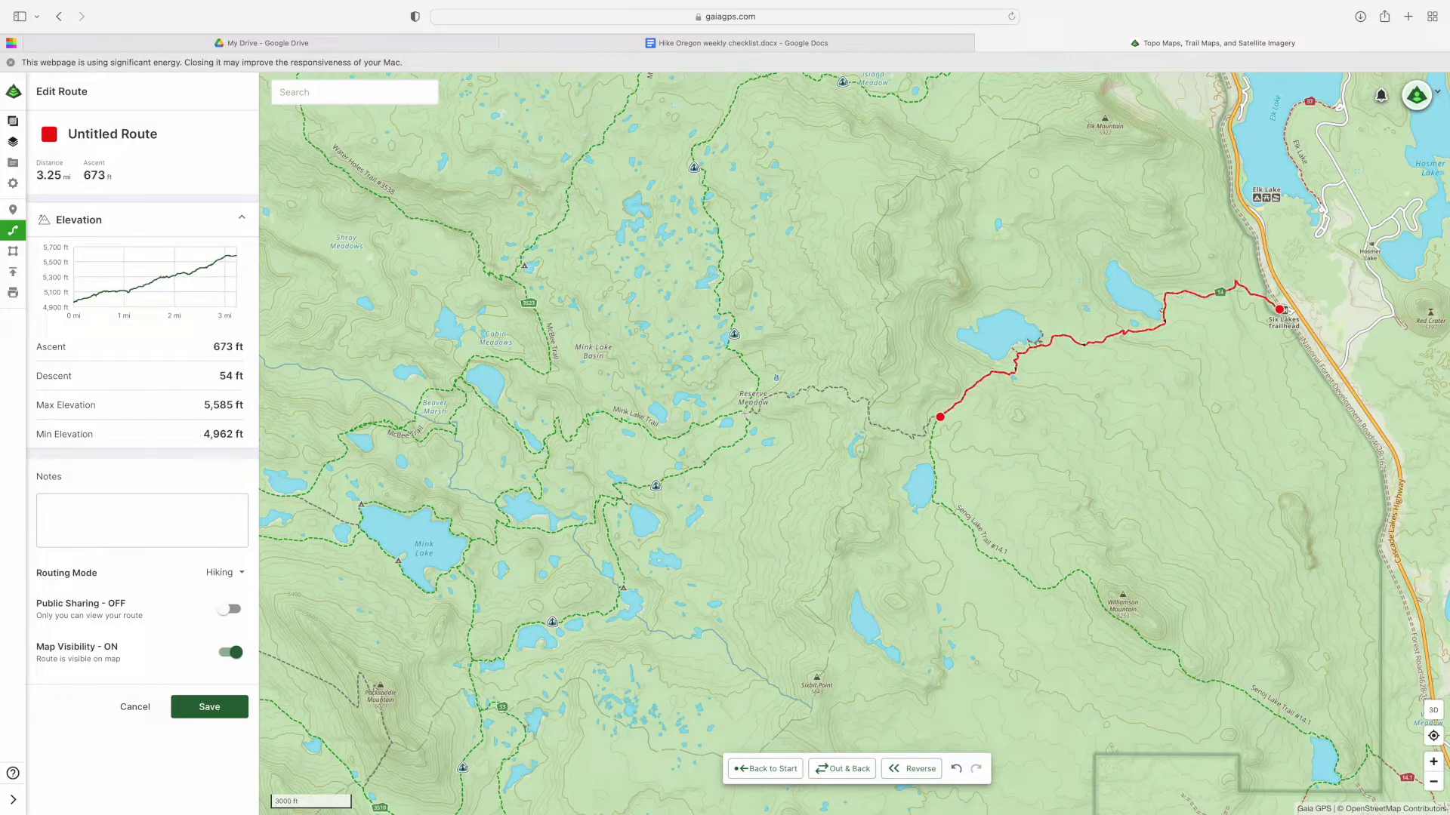
left_click(746, 412)
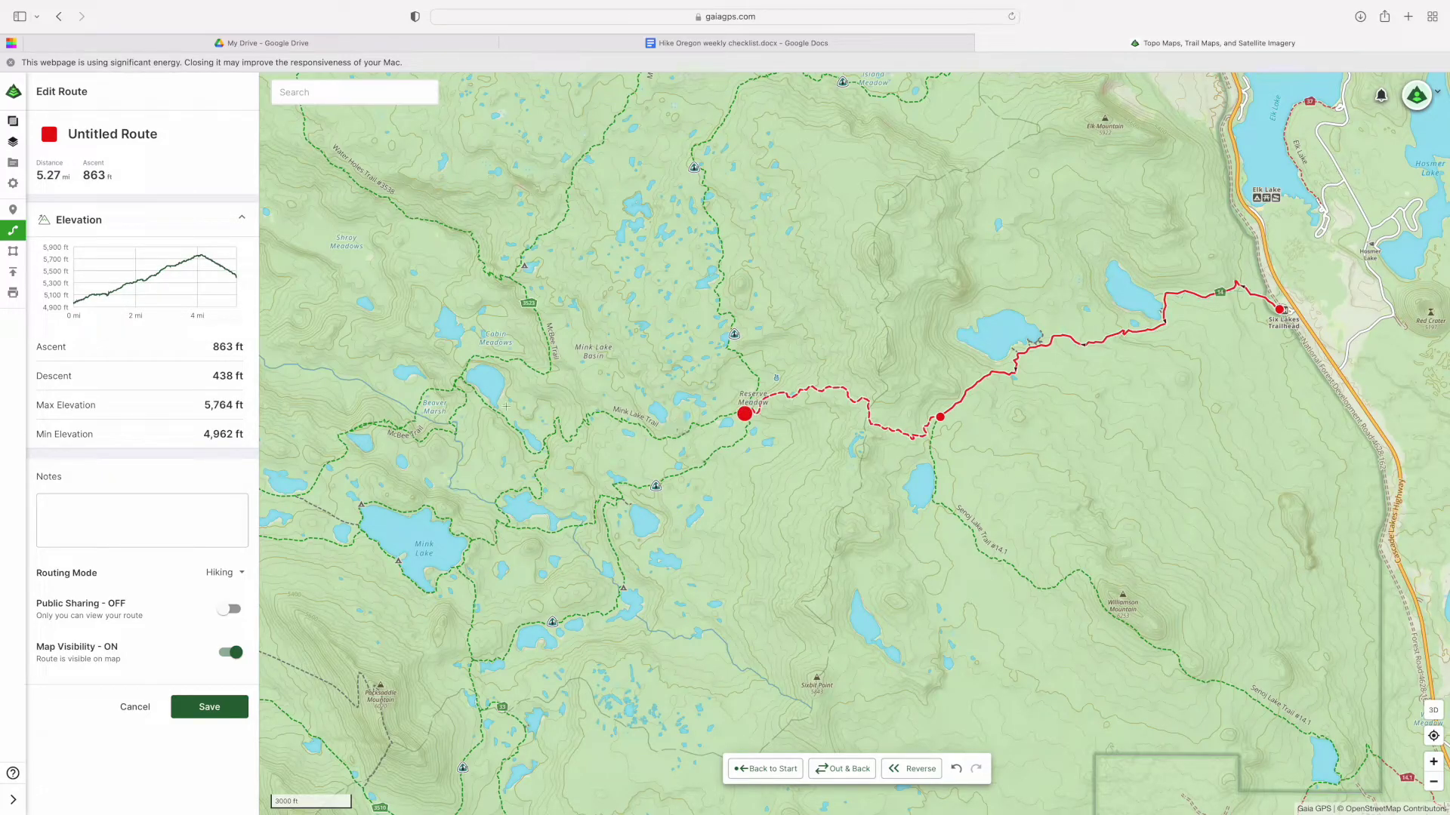
left_click(461, 376)
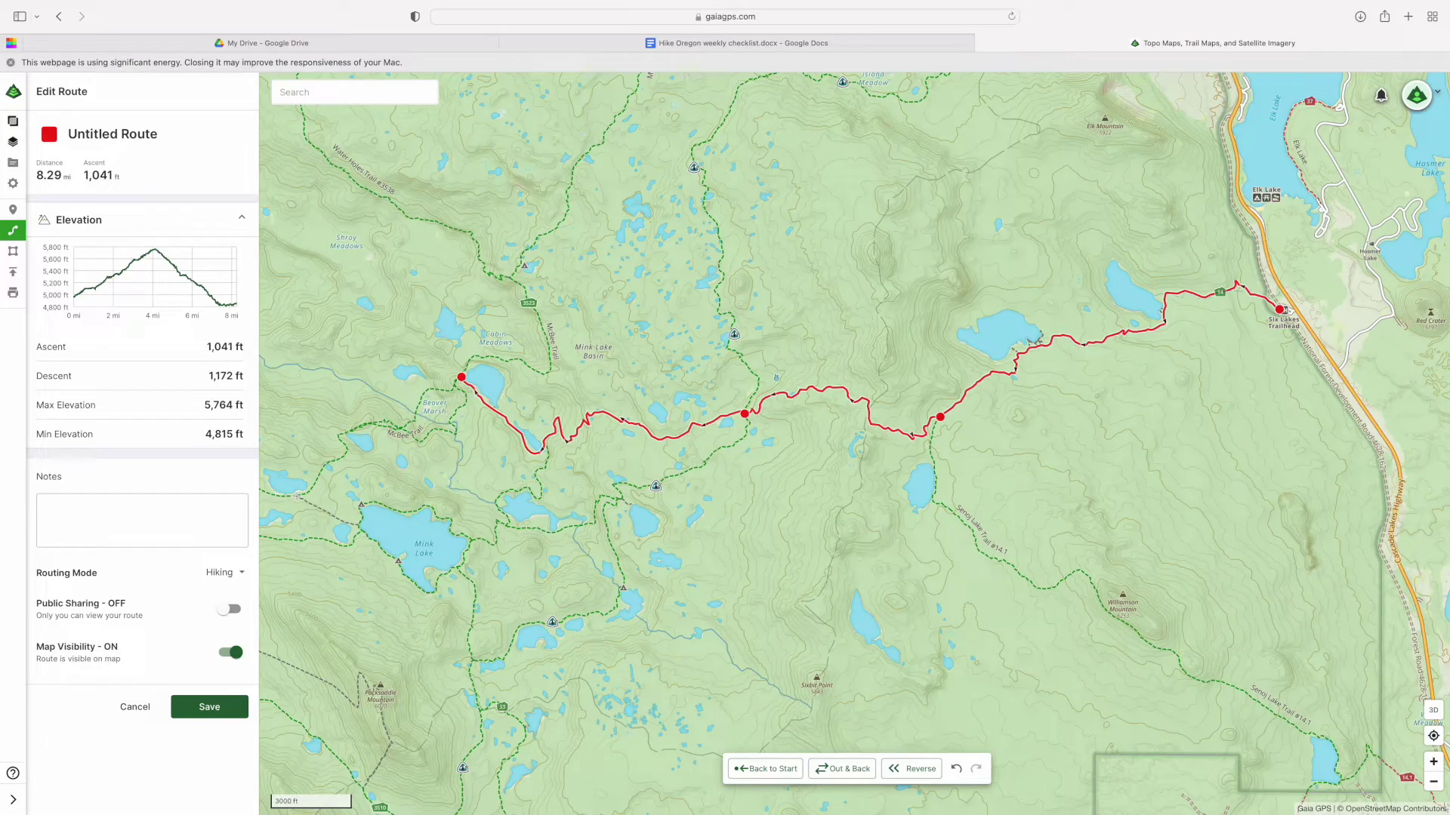
left_click(297, 496)
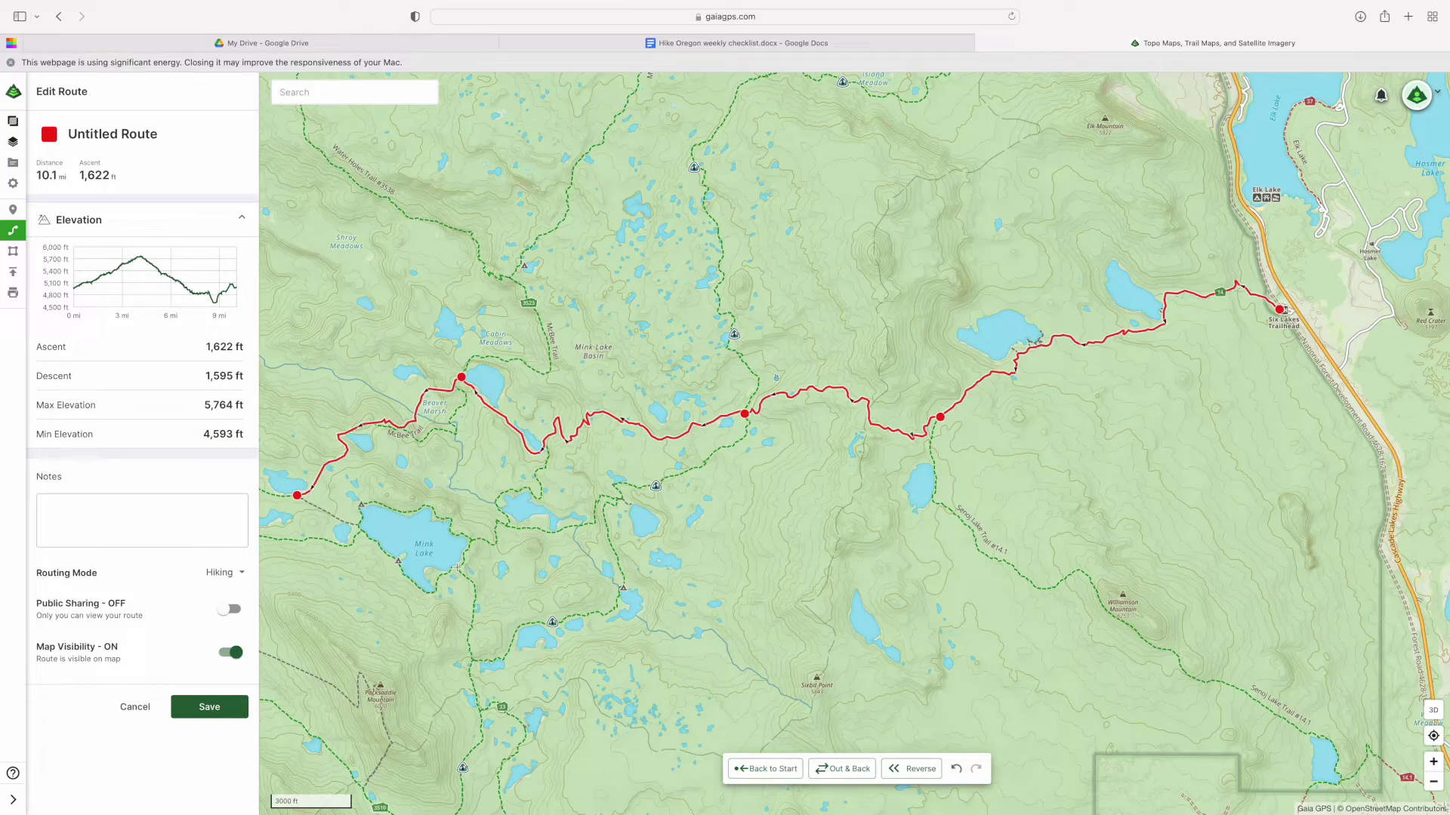
left_click(456, 567)
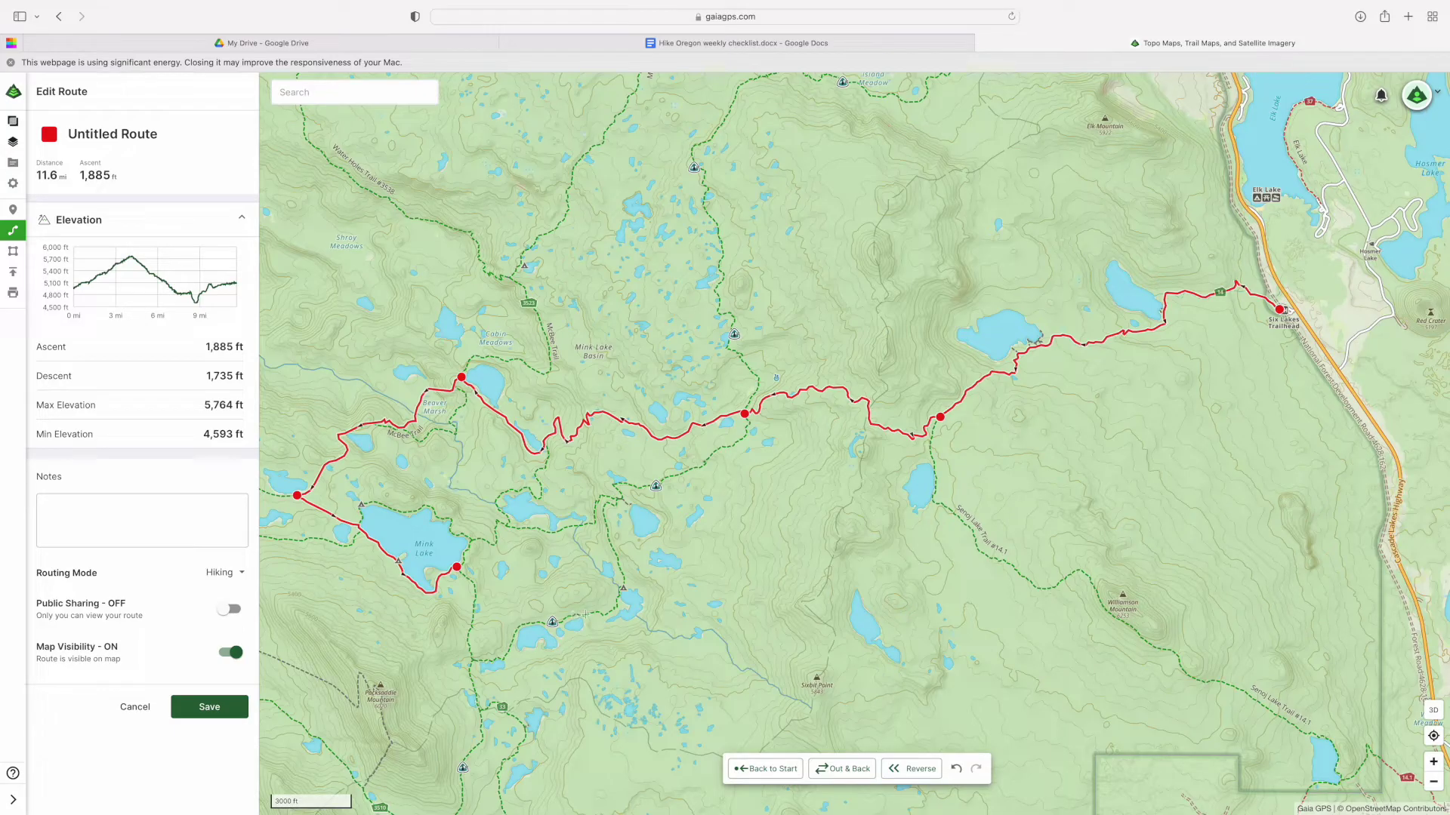
- Complete the route as a loop by ending it back at the Six Lakes Trailhead, and review its full course
scroll(1276, 309, "up", 5)
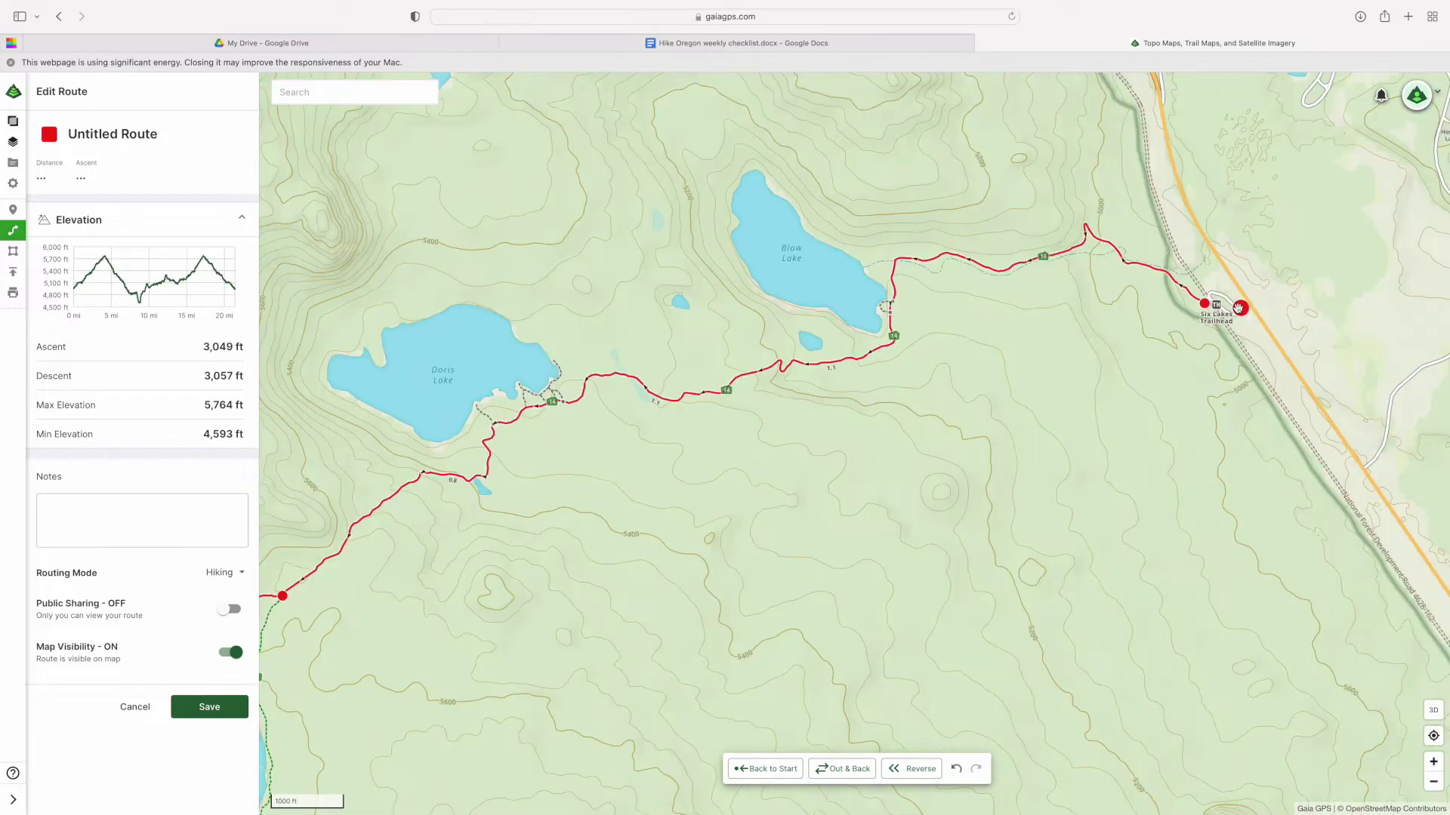
left_click(1242, 310)
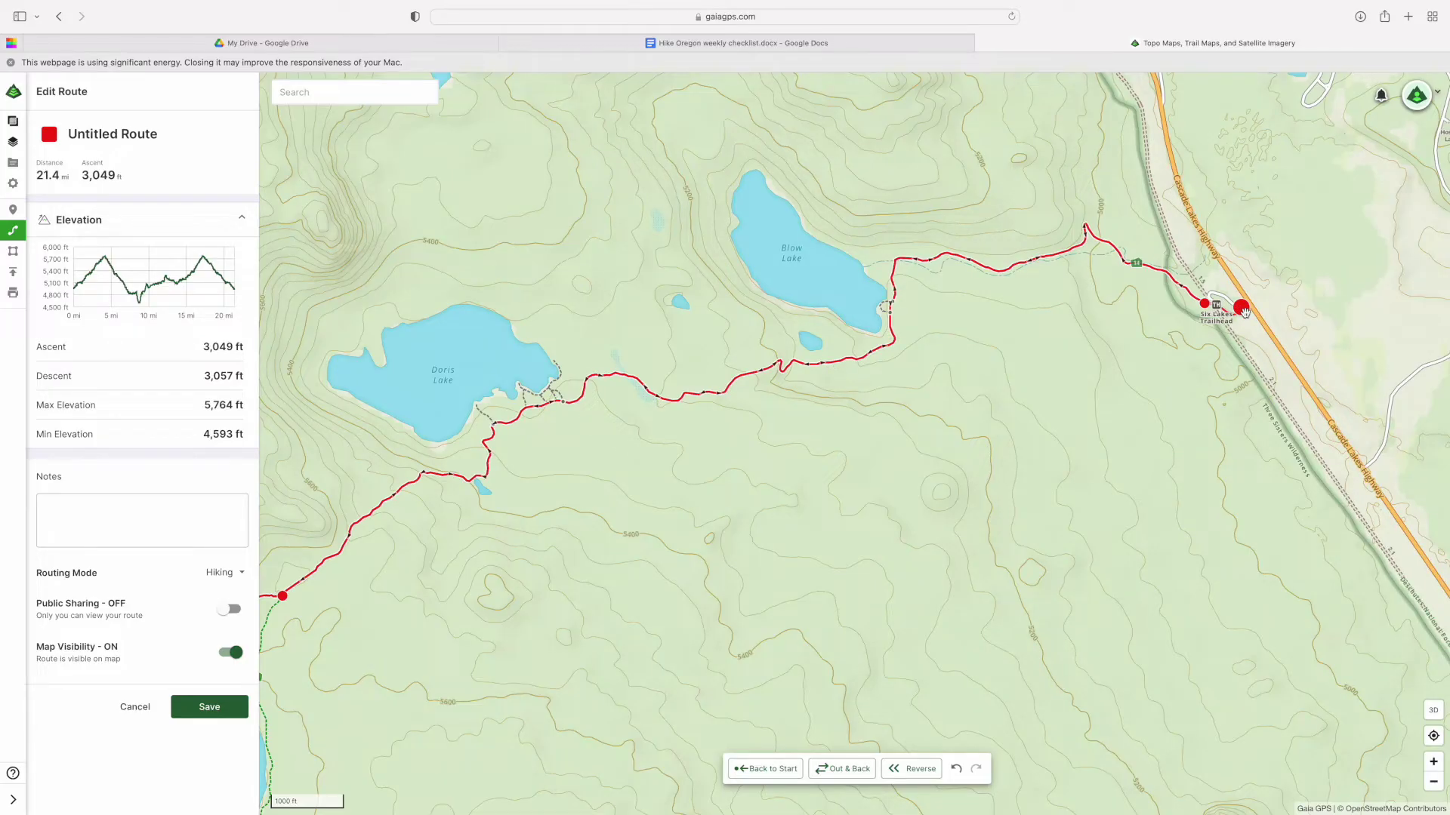
scroll(1220, 335, "down", 3)
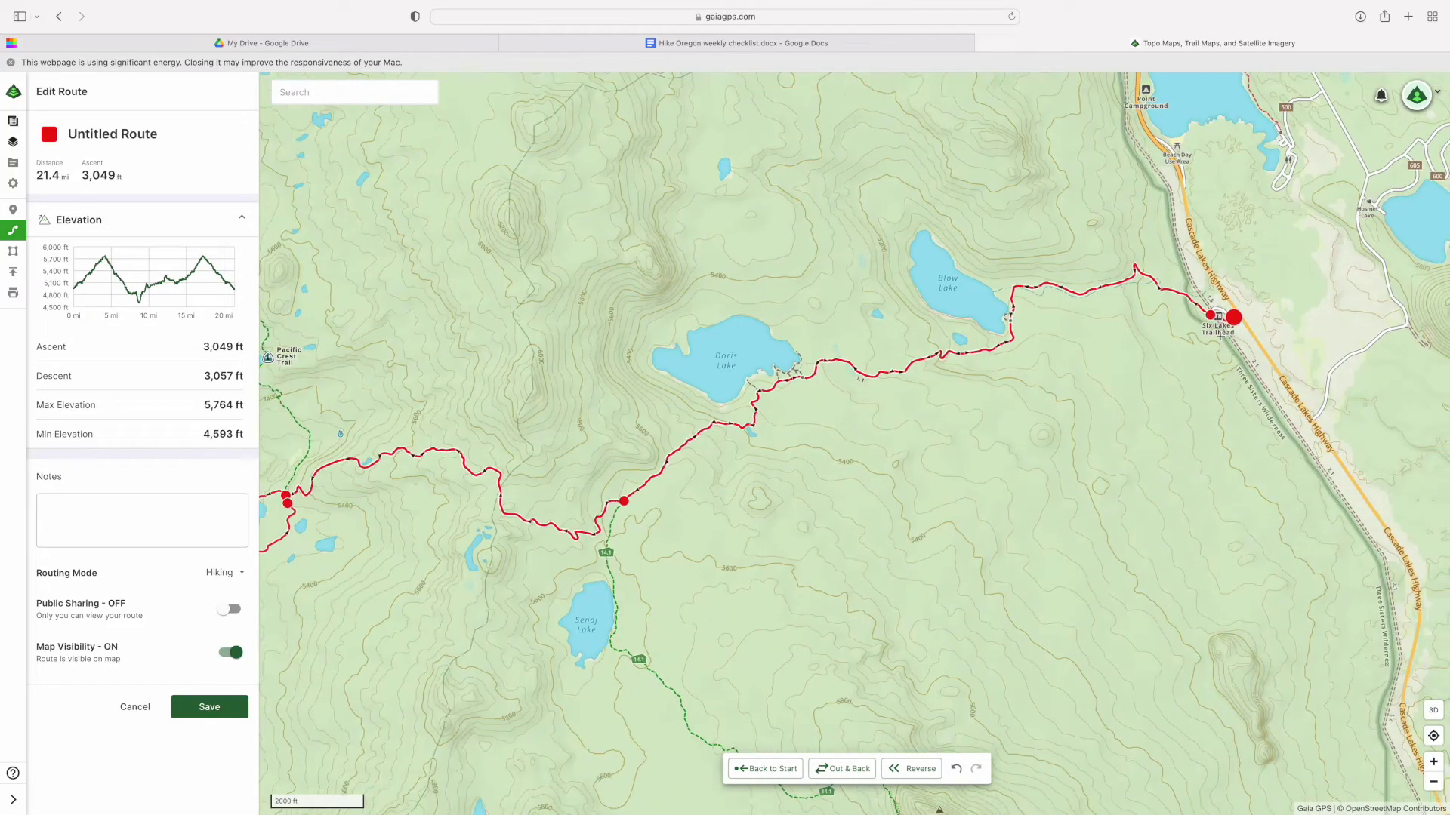
scroll(1221, 335, "down", 3)
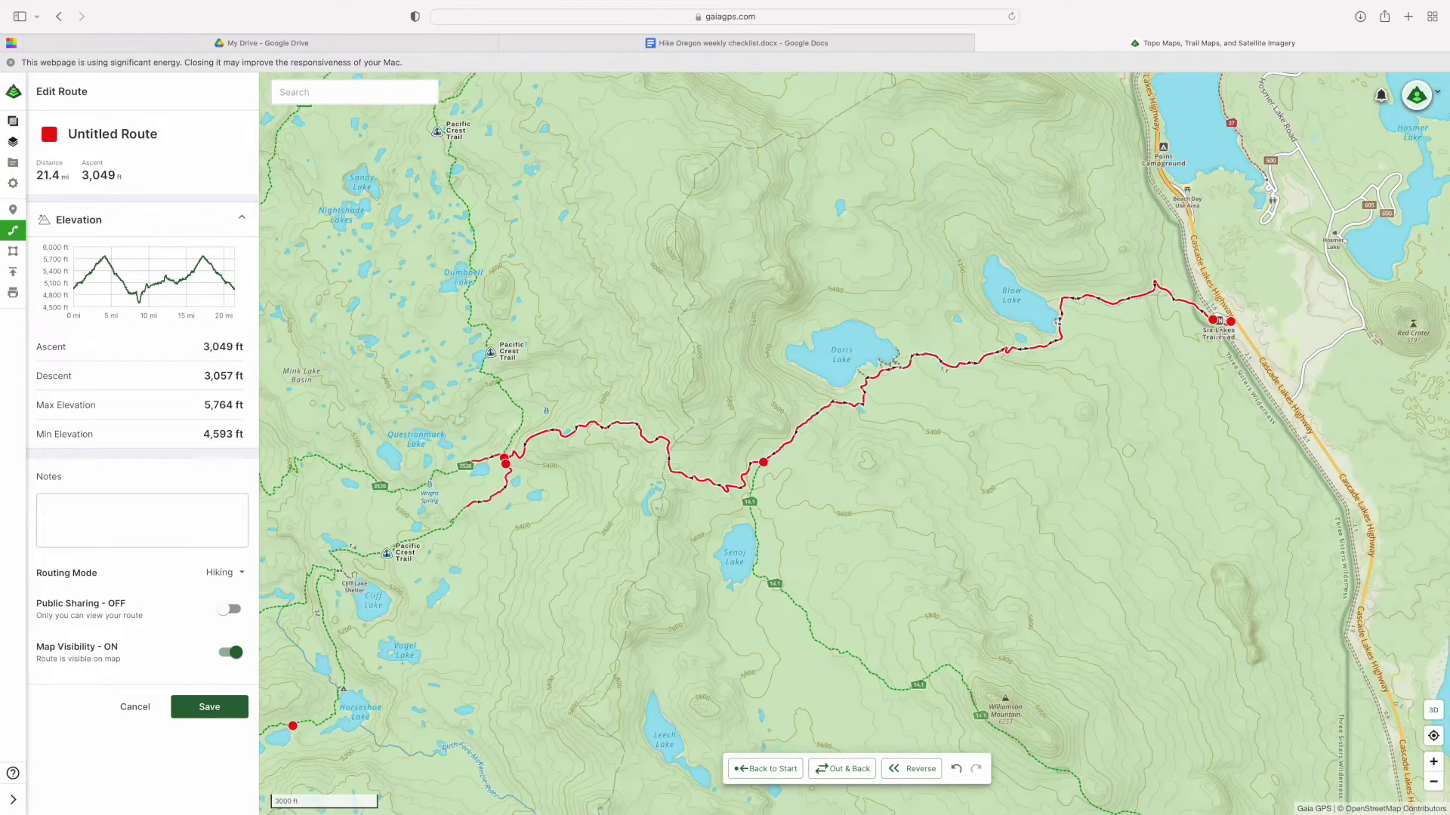
scroll(1221, 336, "down", 3)
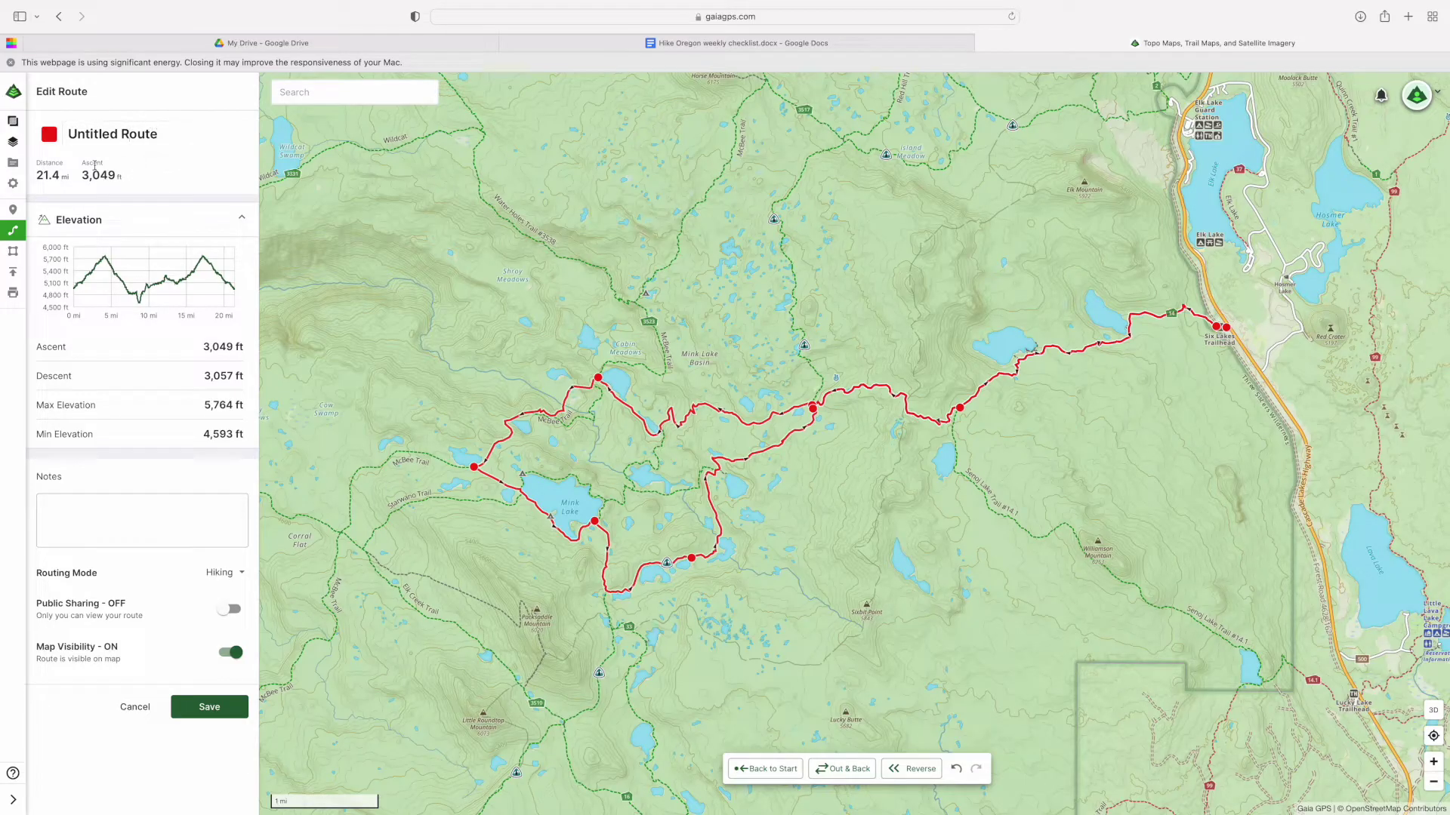
- Save the route under the name "Six Lakes backpacking loop" and archive it
left_click_drag(158, 133, 67, 131)
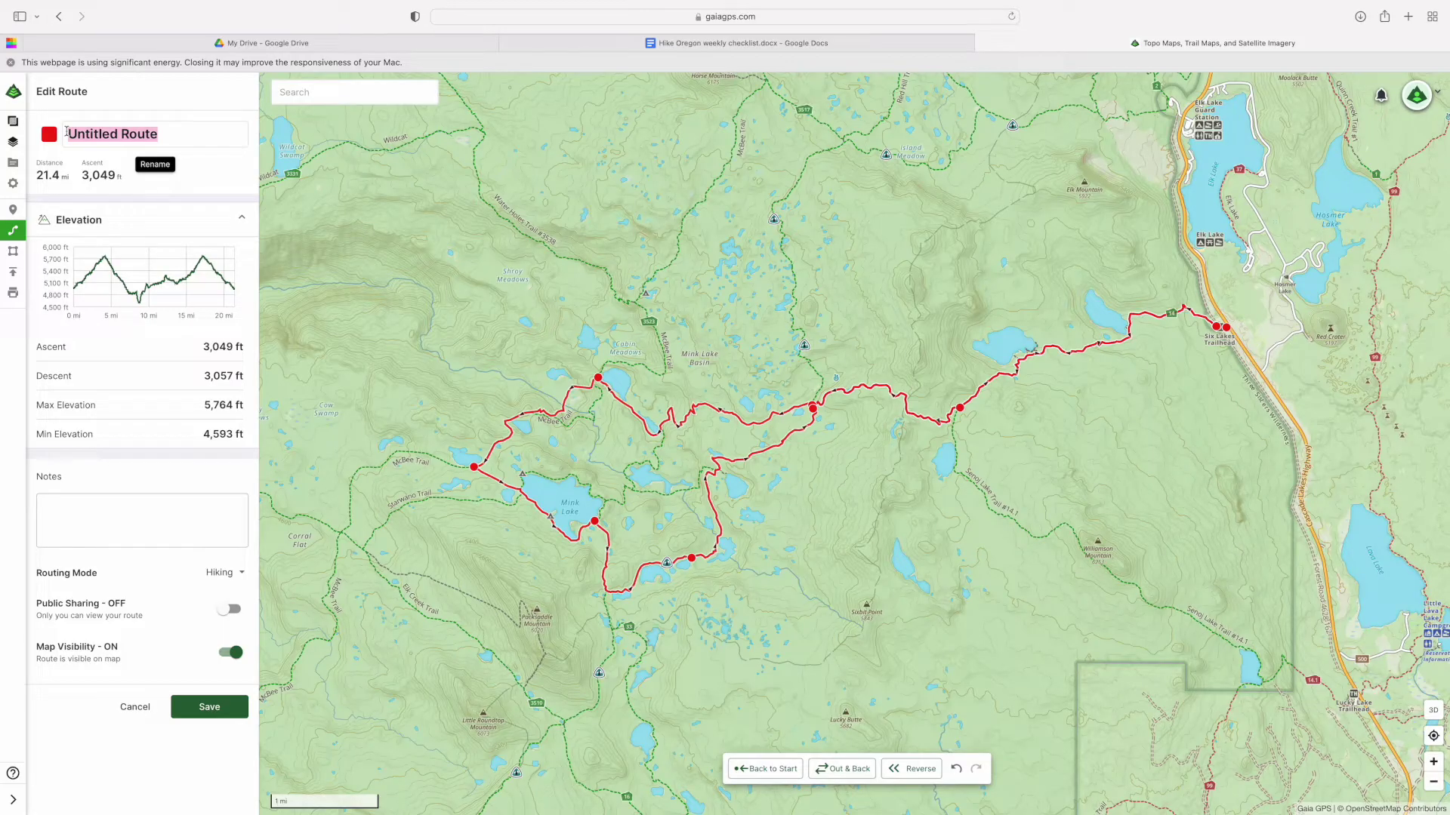
type("Six Lakes backpacking loop")
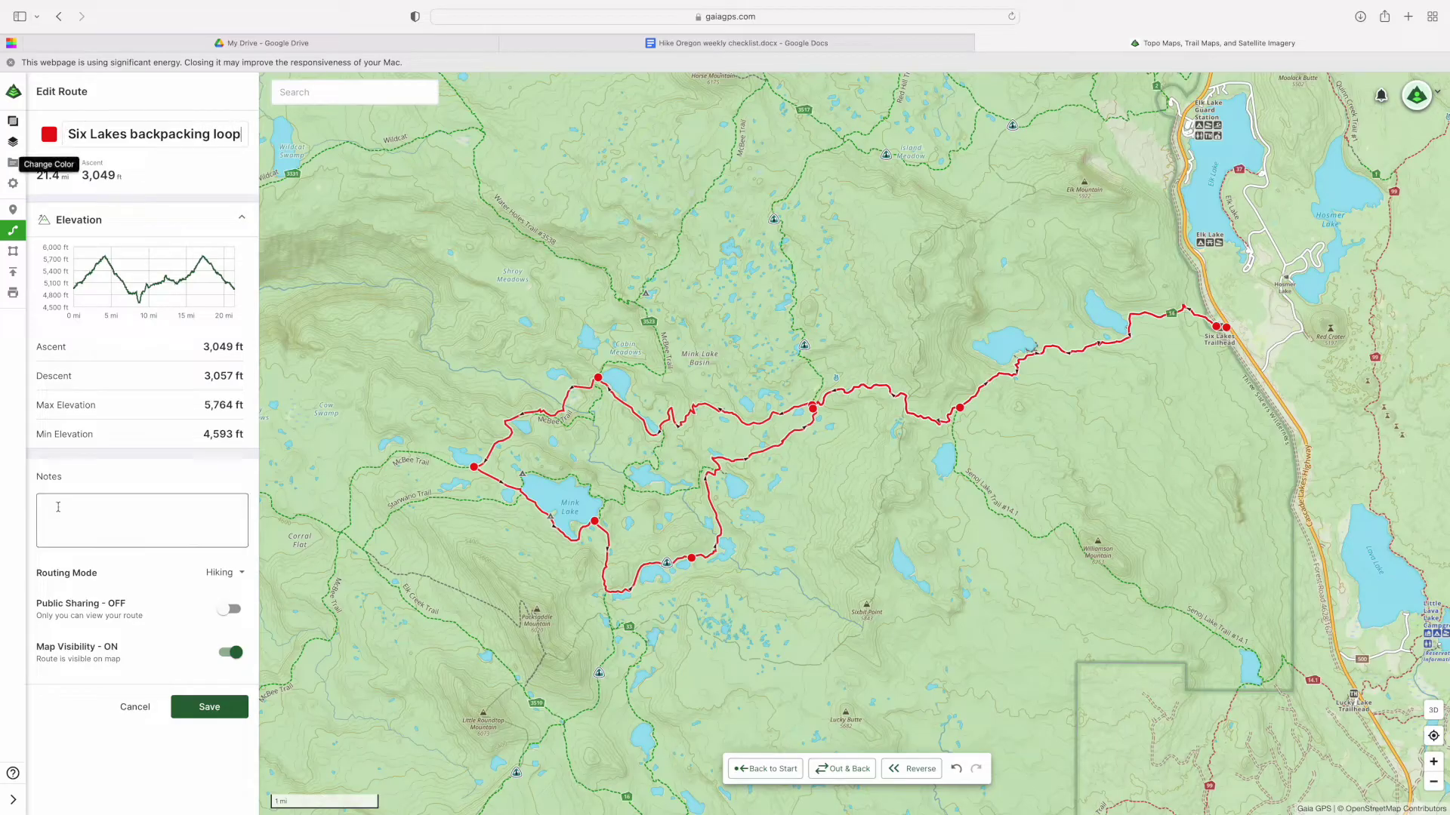
left_click(214, 708)
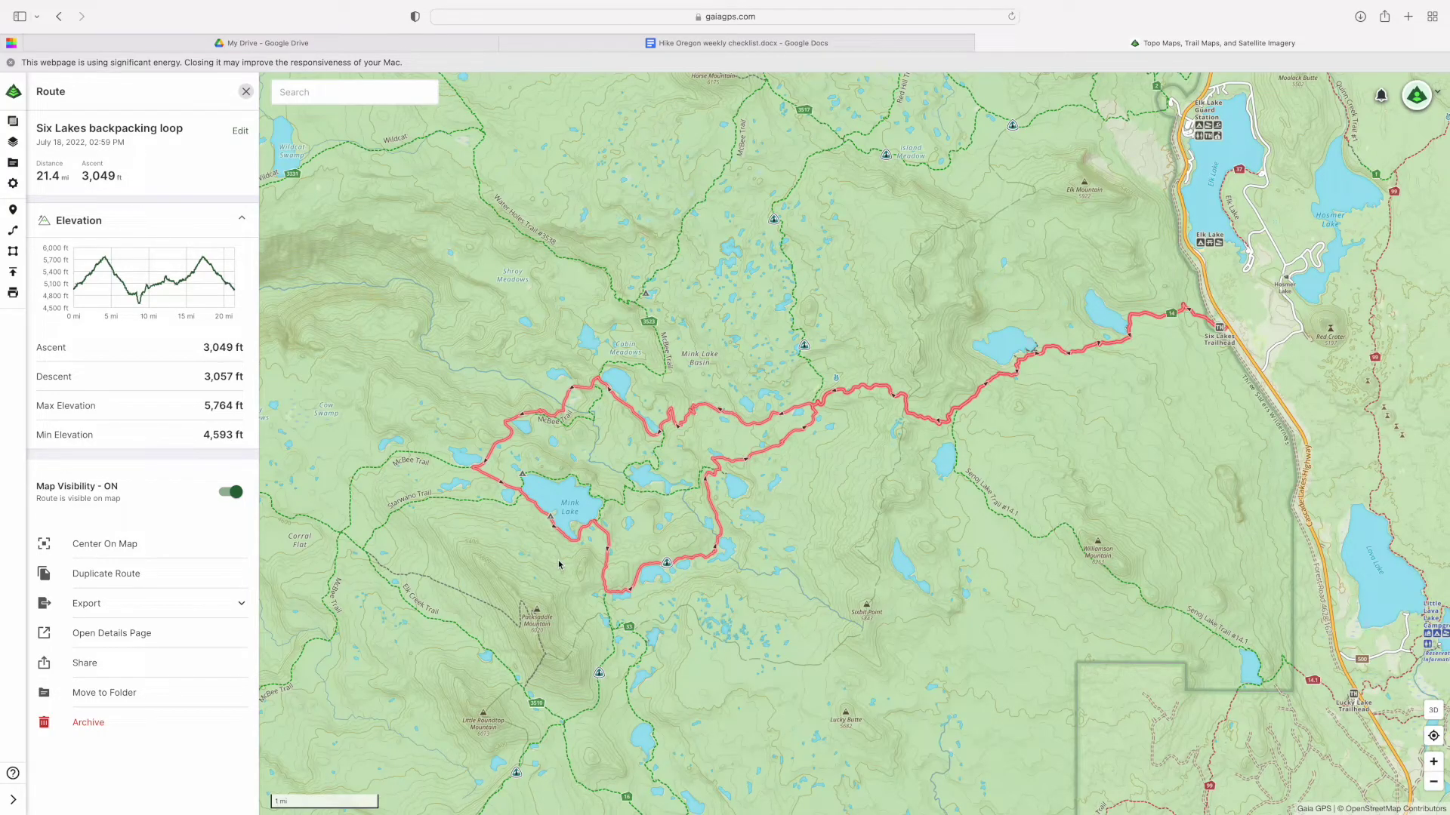
left_click(85, 725)
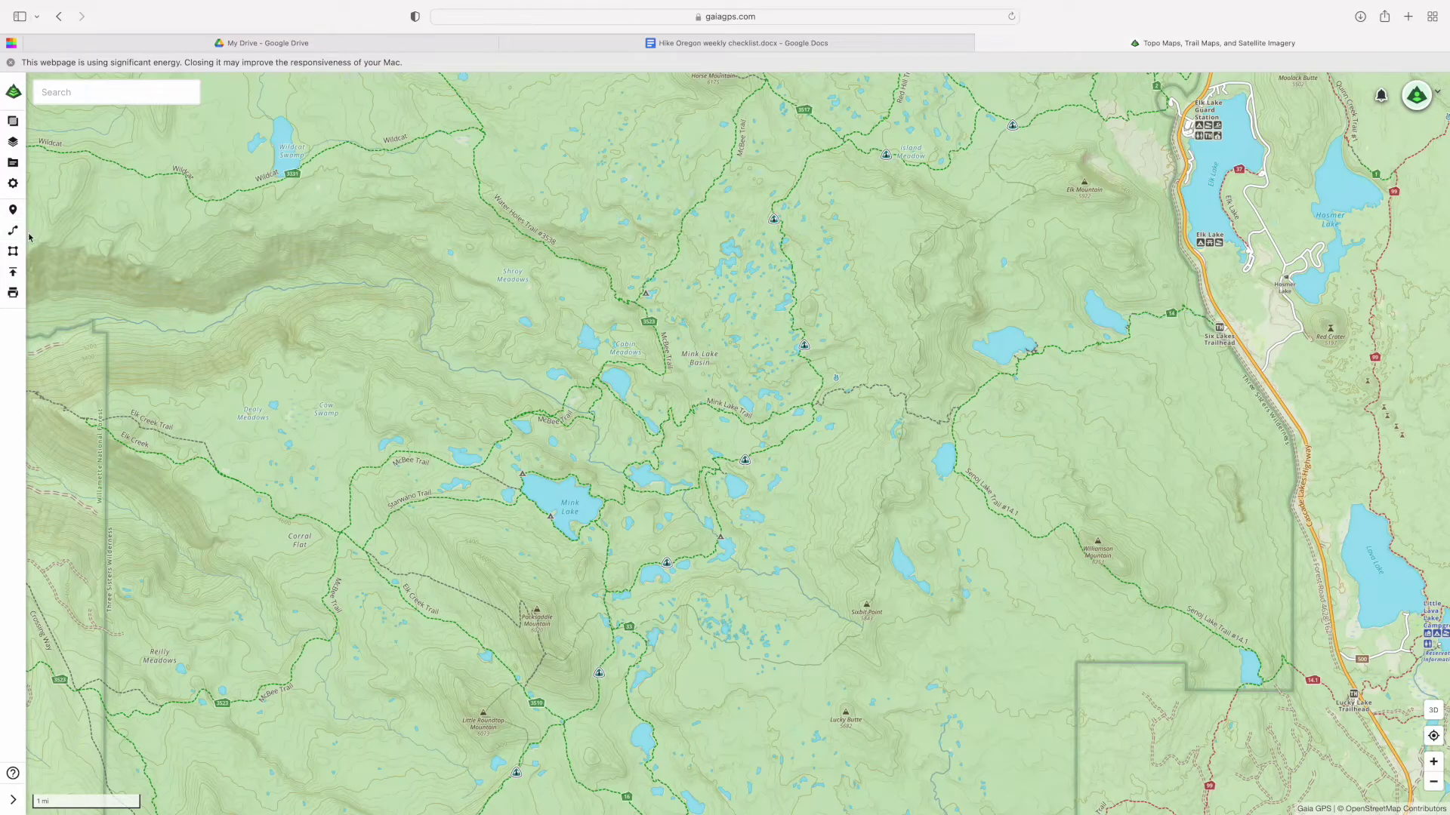
- Preview the Mink Lake and Six Lakes area as a landscape print layout, and leave it without exporting
scroll(214, 267, "up", 3)
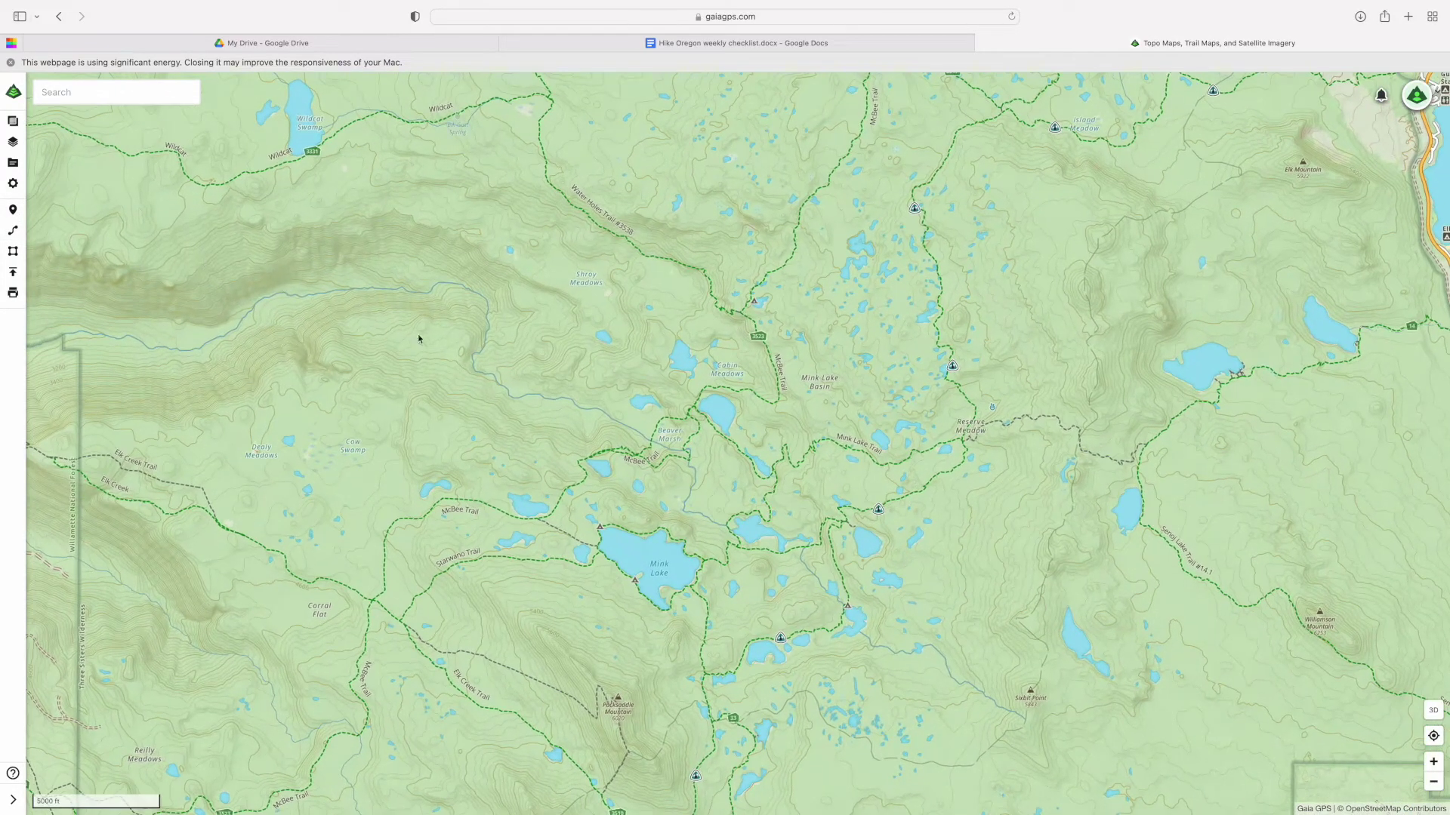
left_click_drag(354, 286, 227, 246)
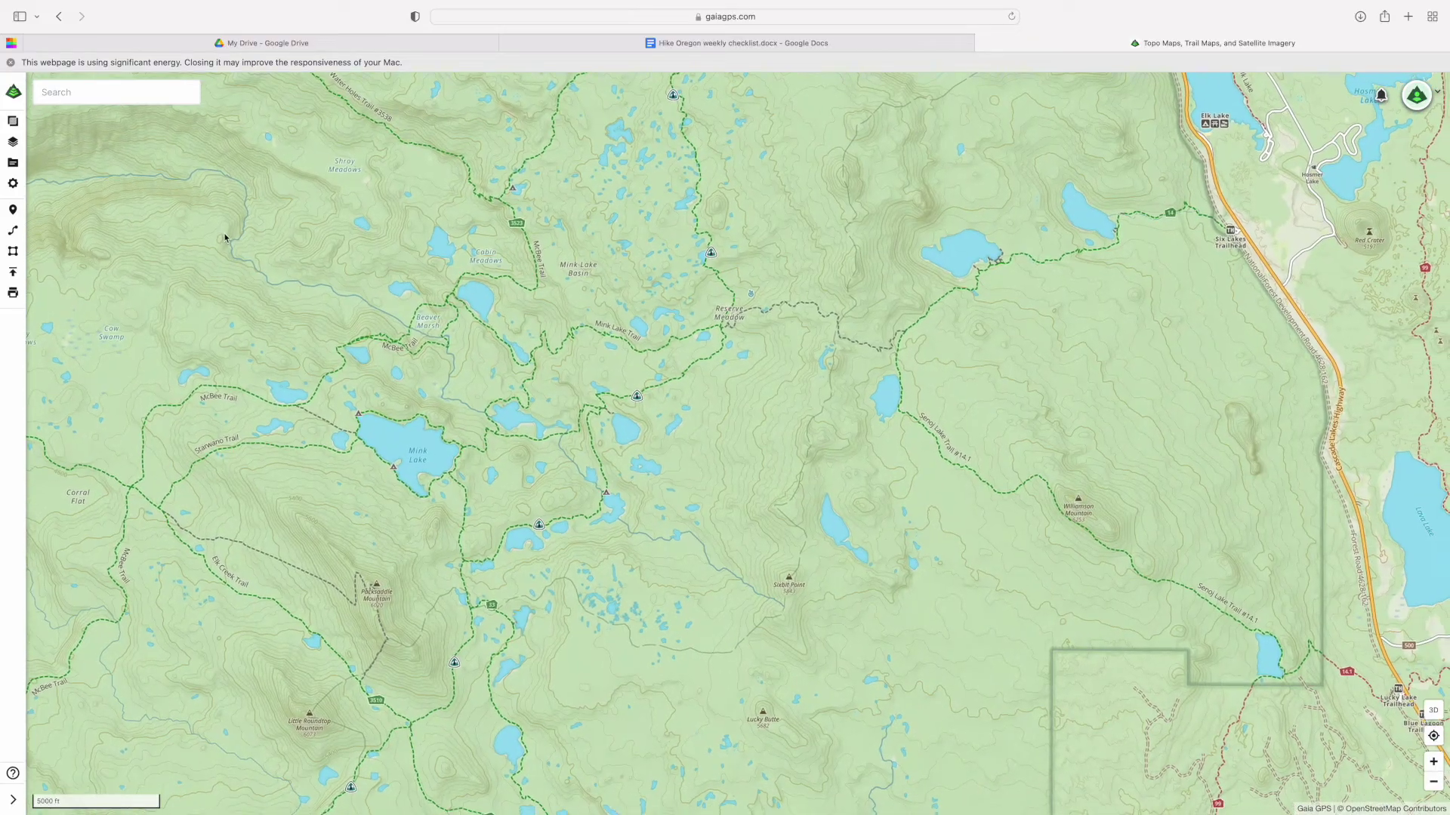
left_click(14, 294)
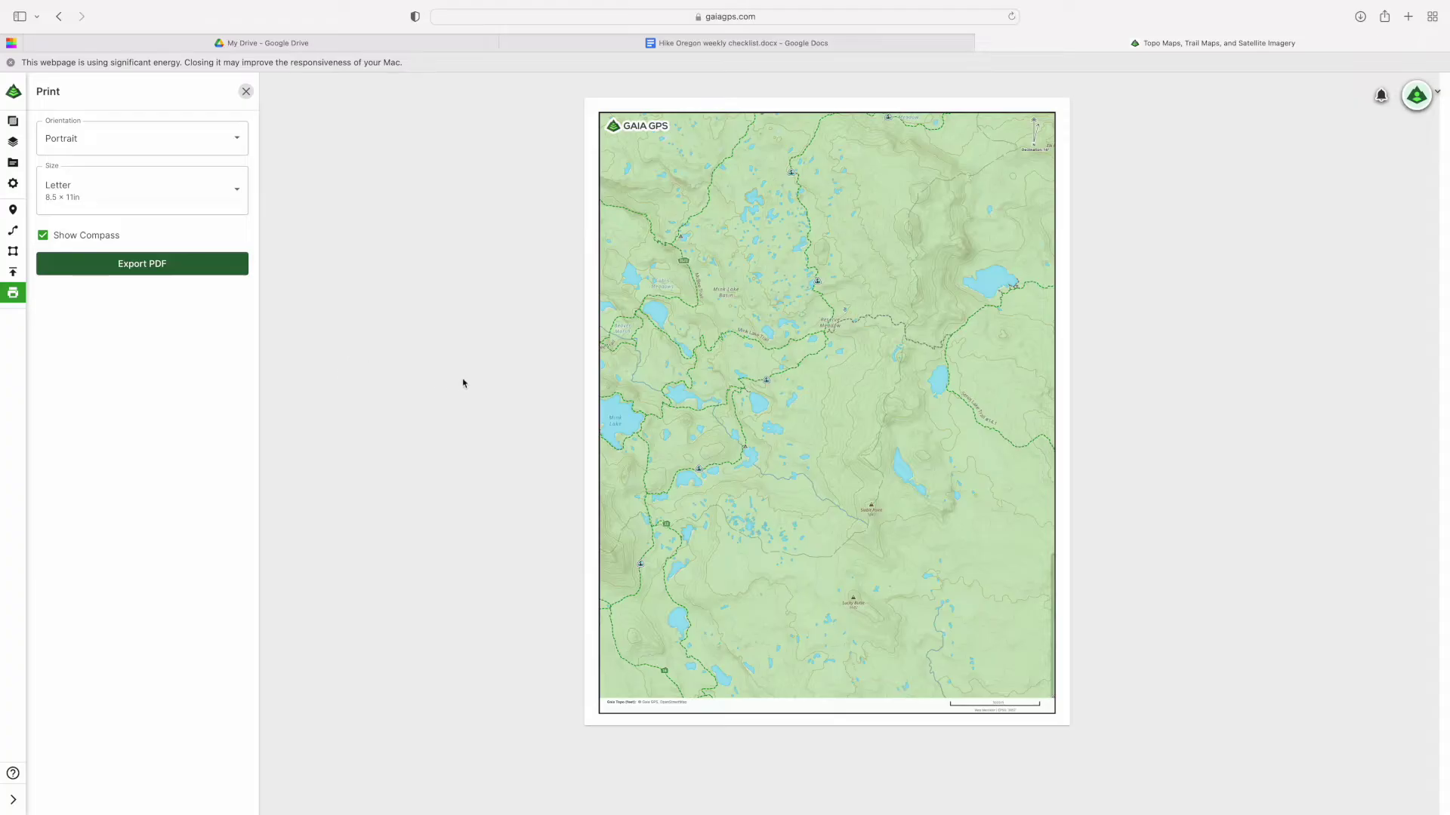
left_click(188, 144)
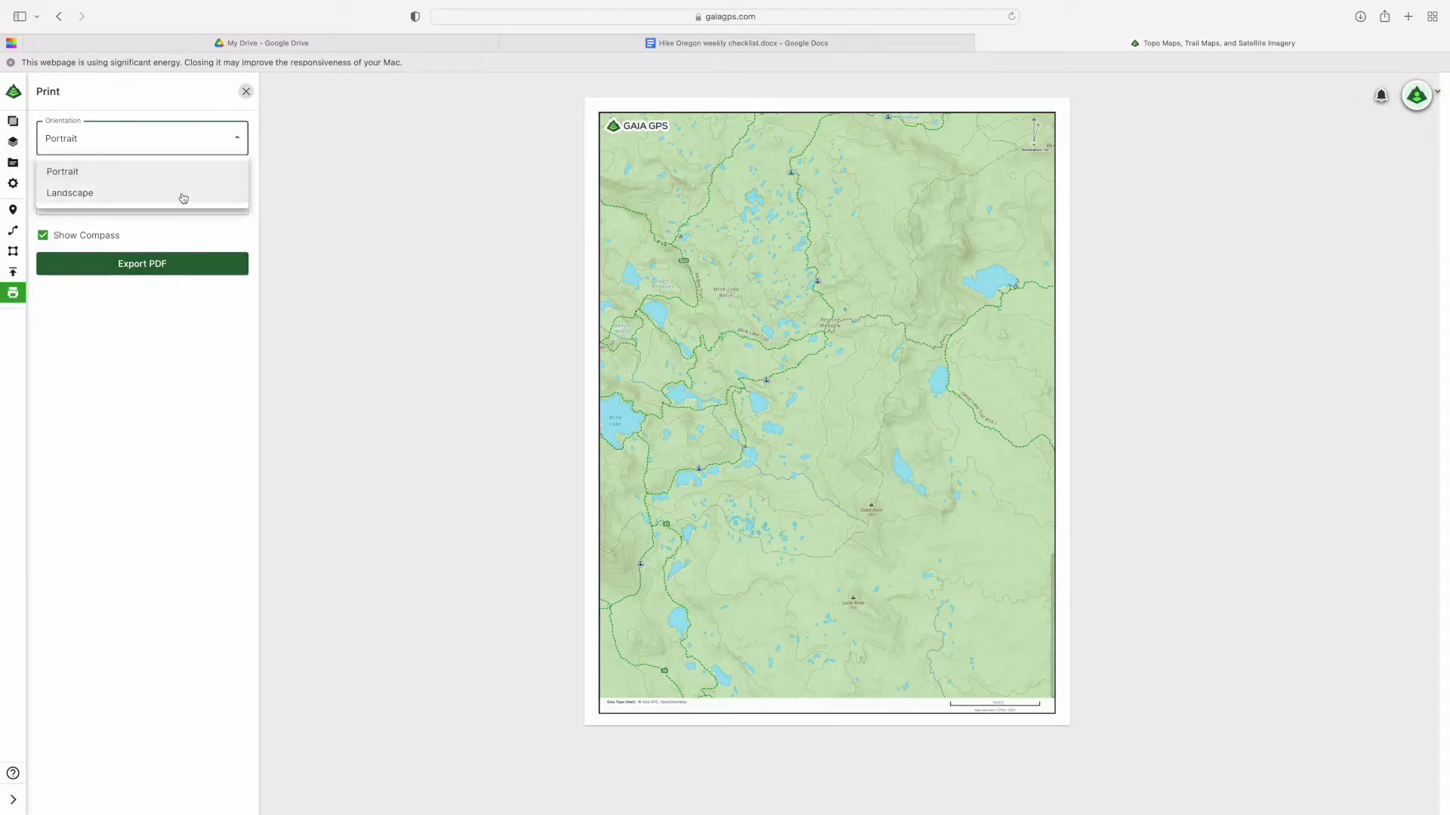
left_click(187, 197)
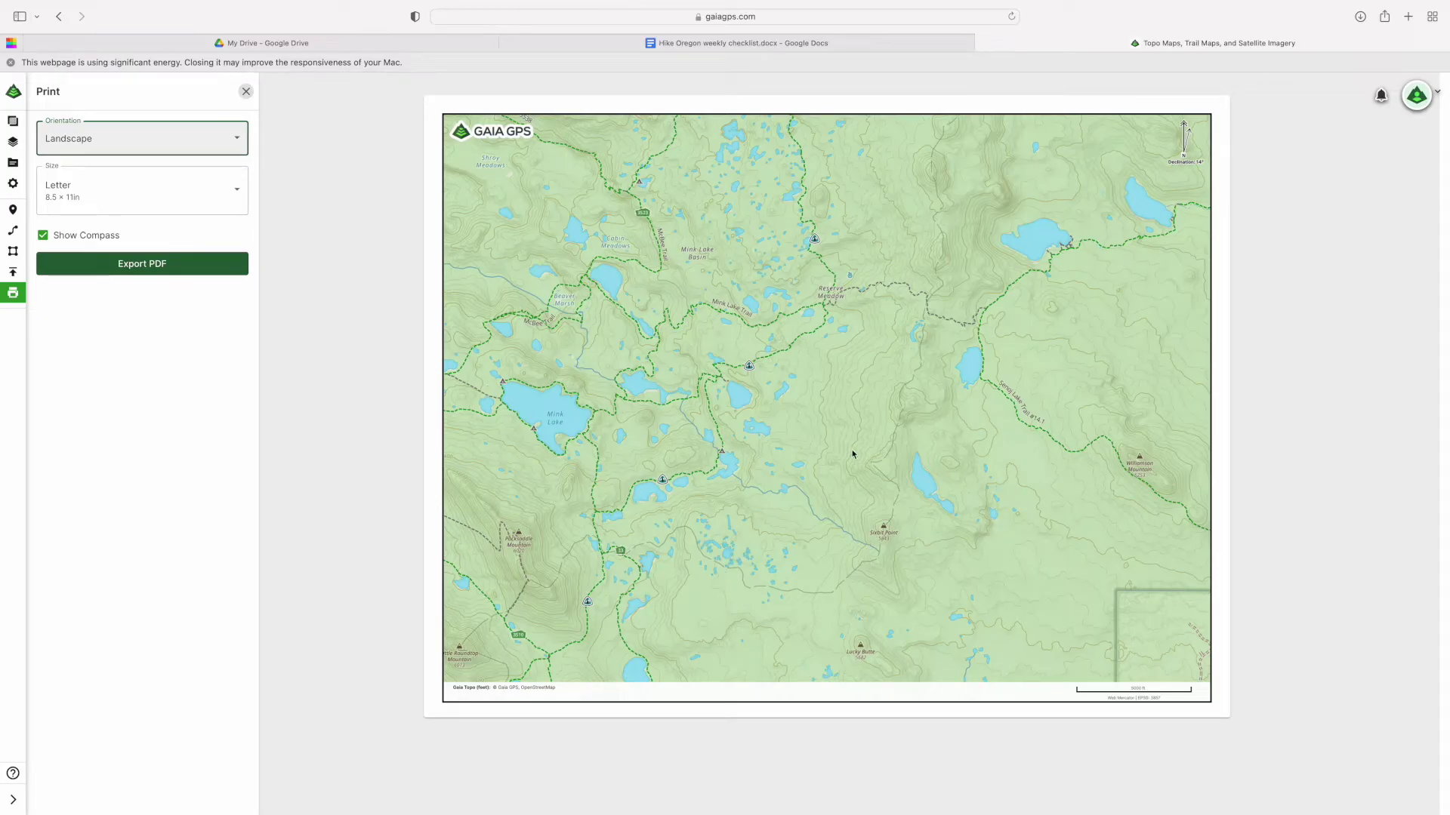
key("Escape")
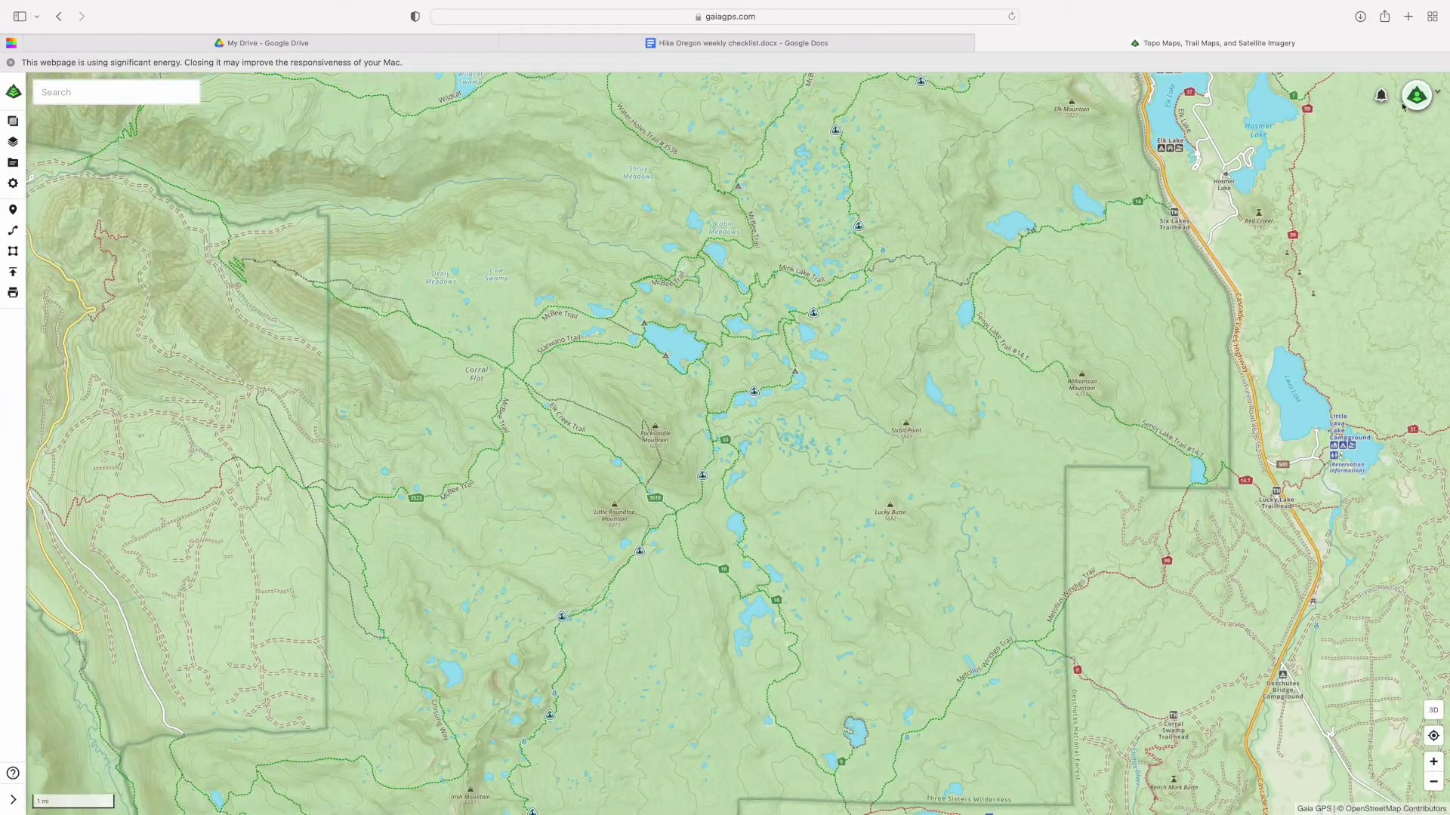
- Open the account's list of saved tracks and look through it
left_click(1439, 94)
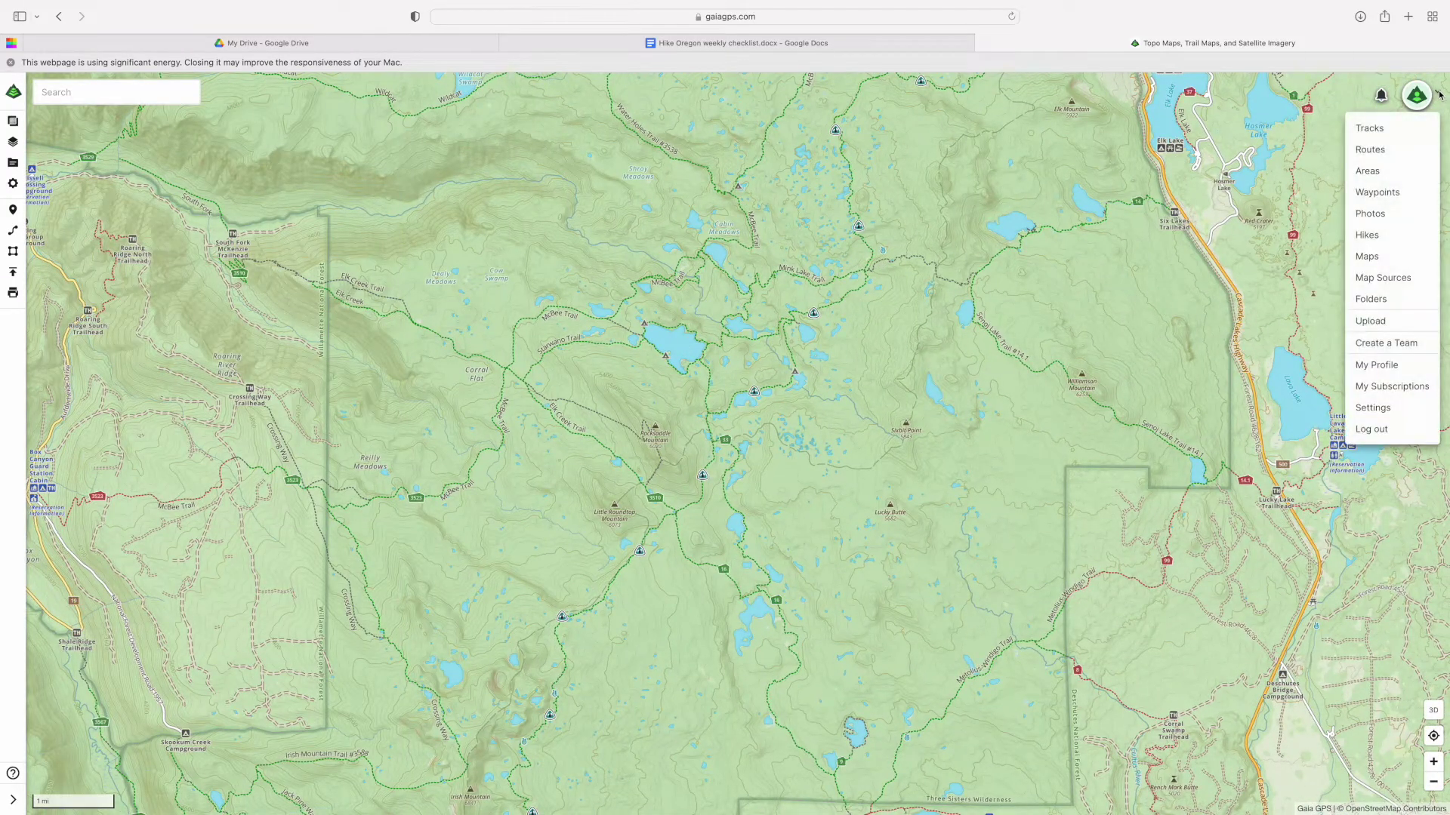
left_click(1383, 129)
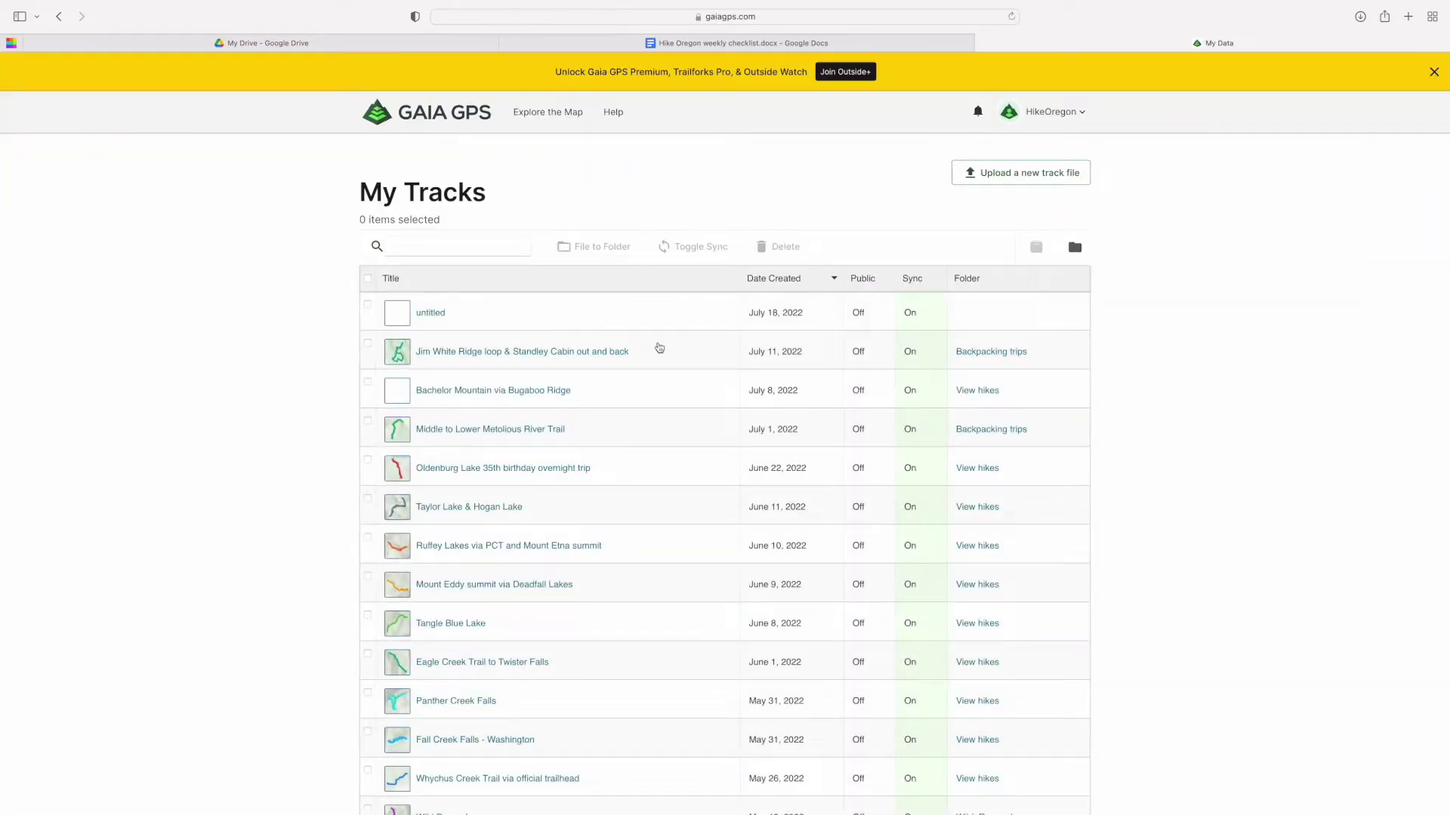
scroll(598, 331, "down", 10)
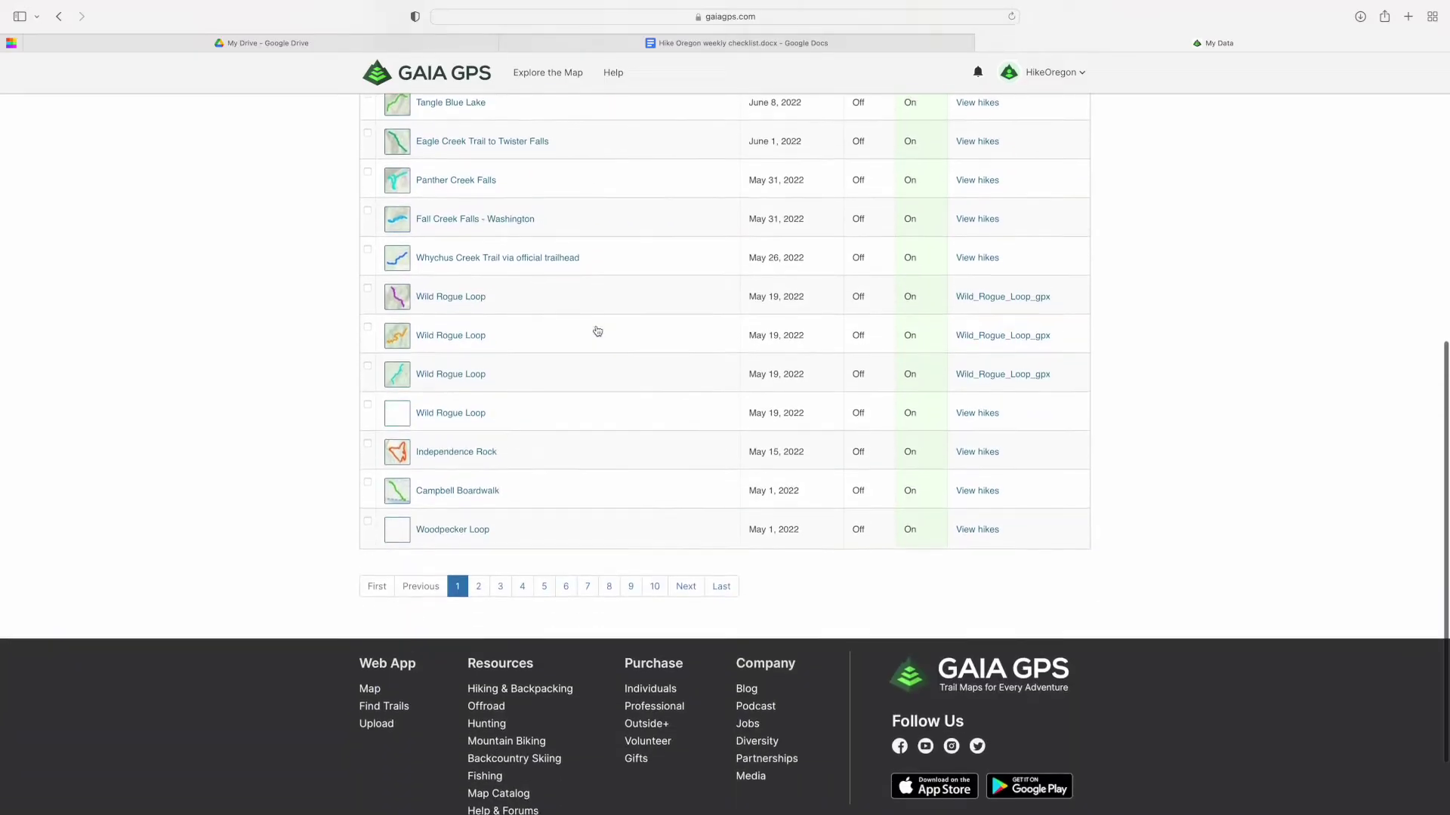
scroll(597, 331, "up", 10)
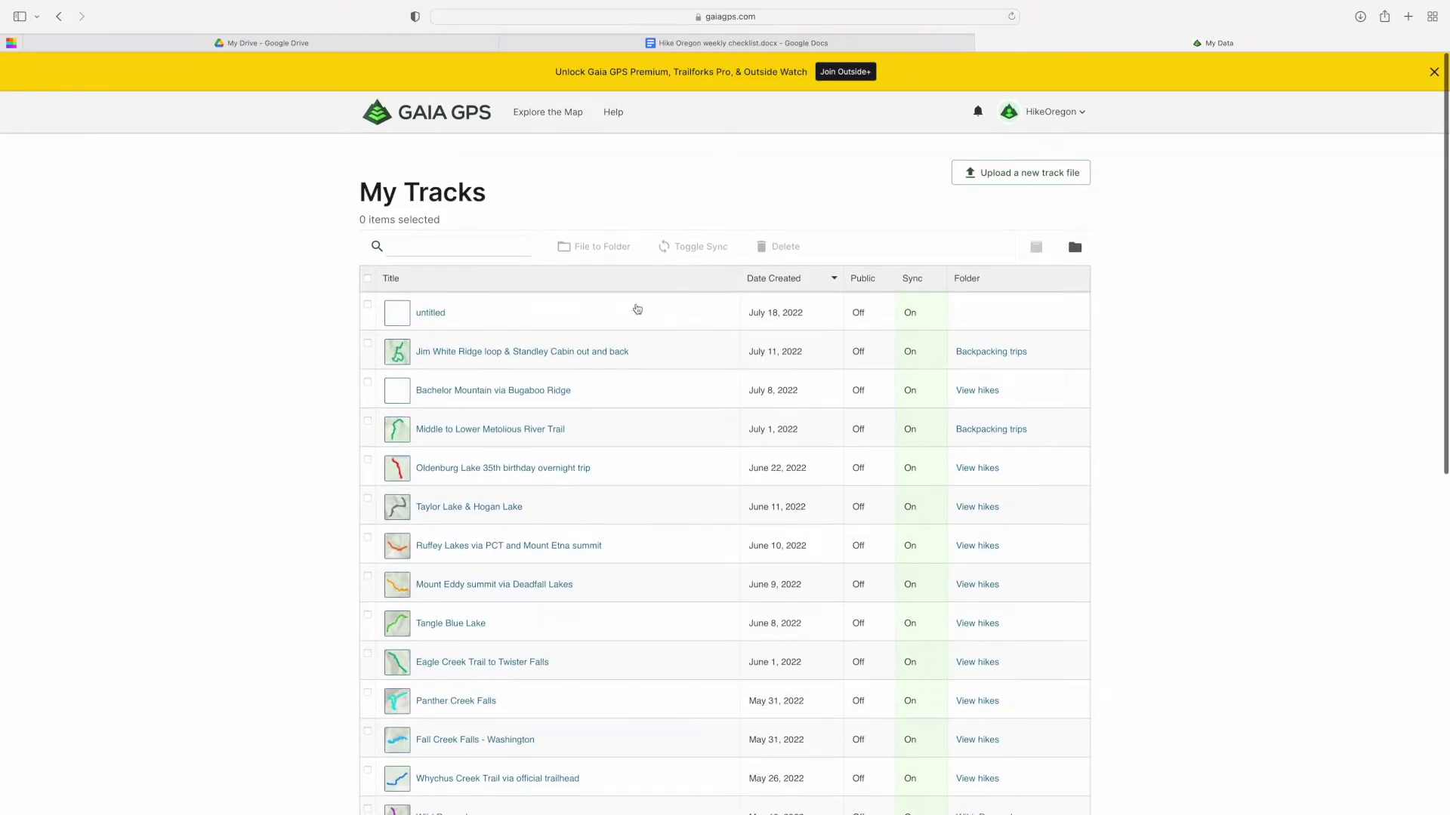
- View the account's saved routes list and its saved hikes list
left_click(1082, 113)
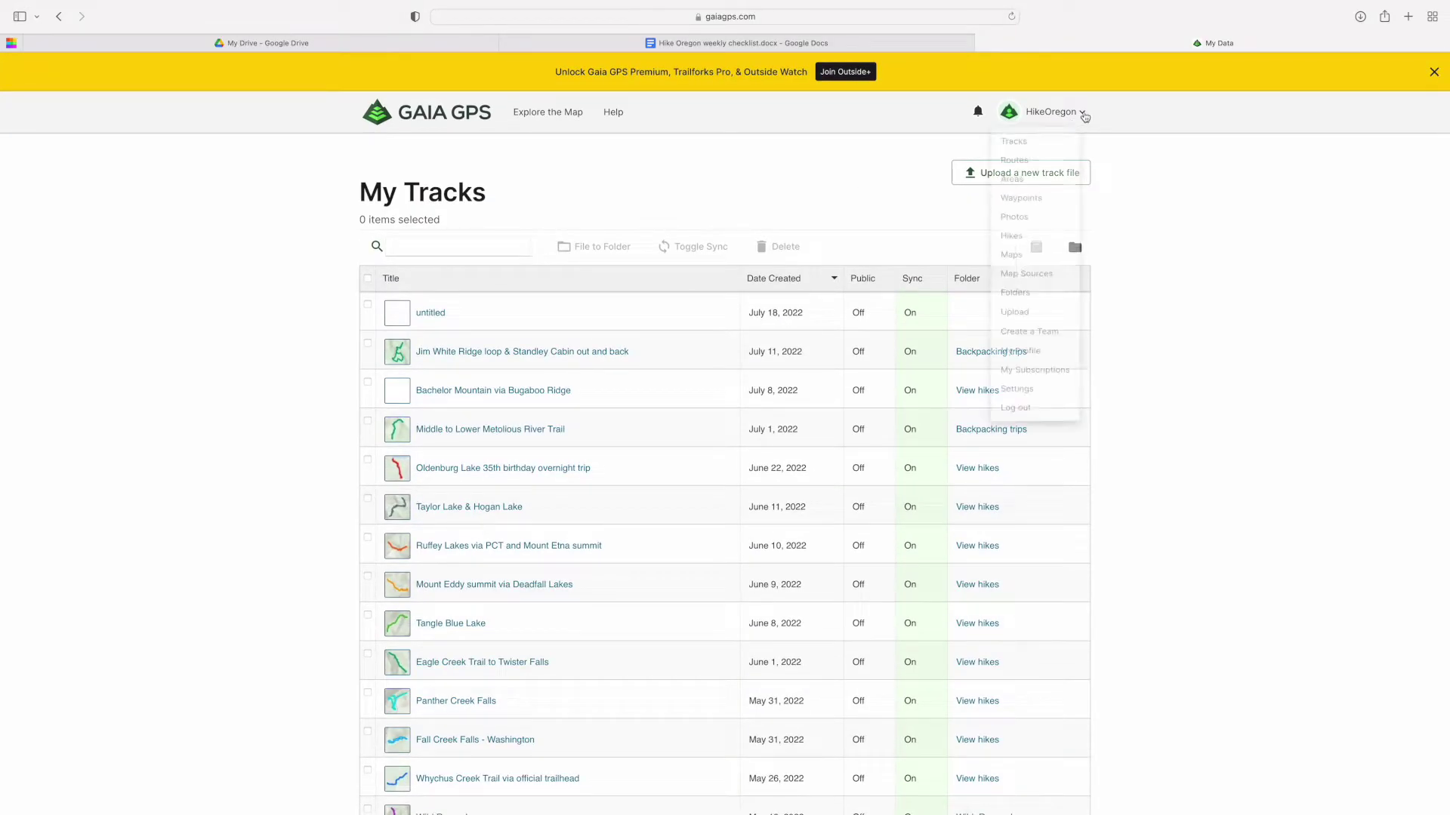
left_click(1041, 167)
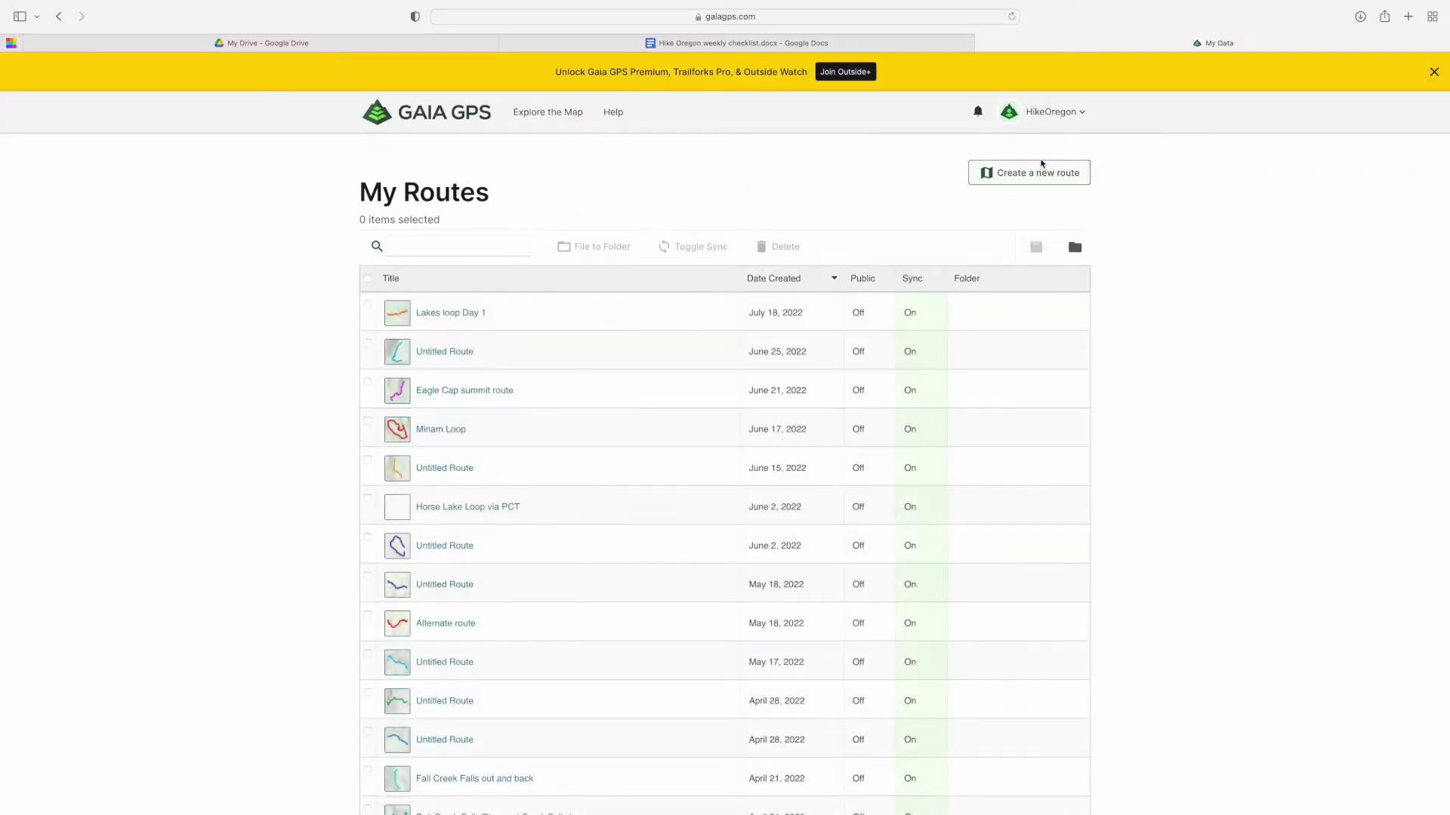
left_click(1082, 113)
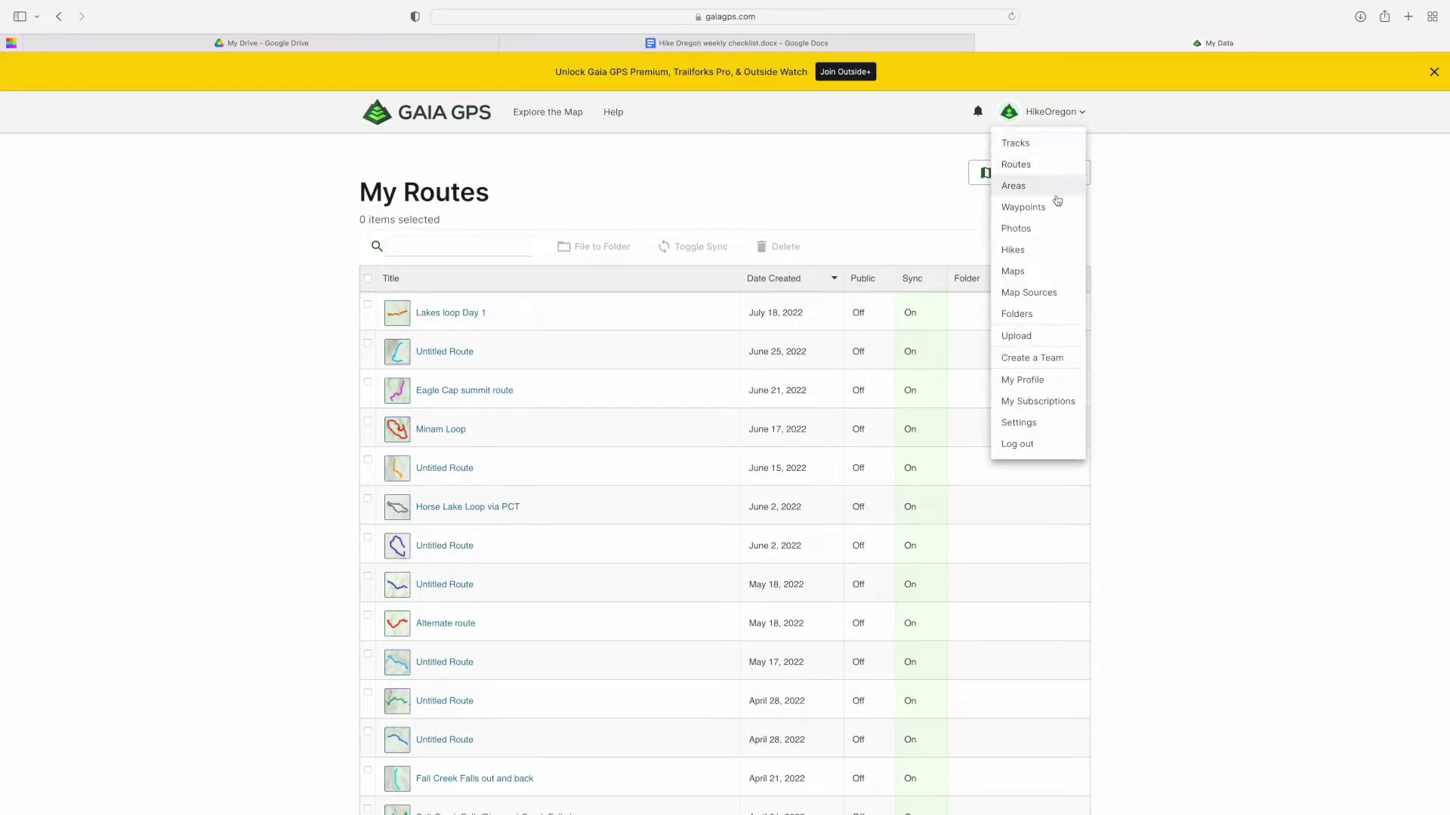
left_click(1053, 249)
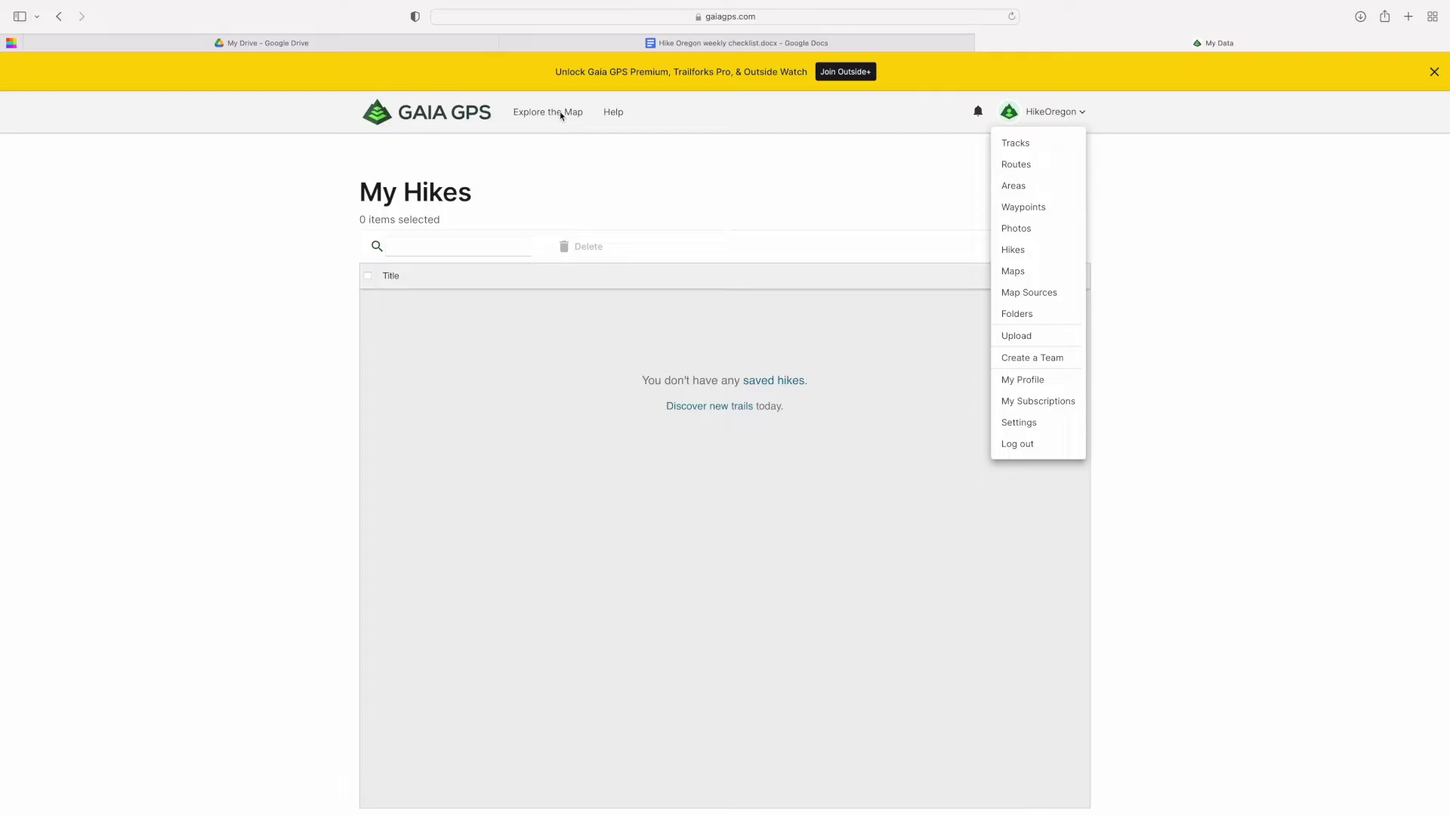
- Return to the map, search for "Green", and open the Green Lakes hike in Deschutes National Forest
left_click(561, 113)
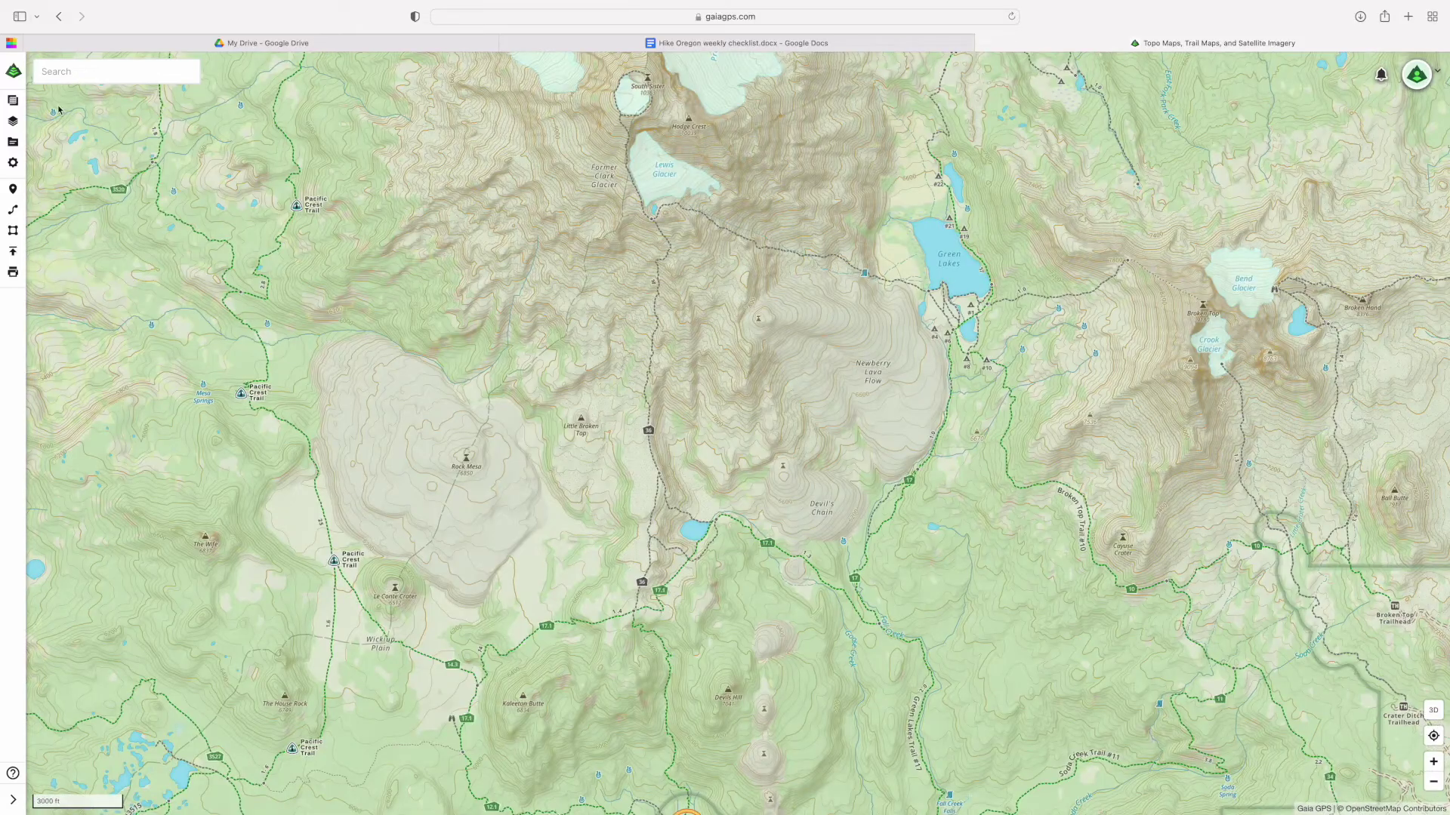
left_click(78, 71)
type("Green")
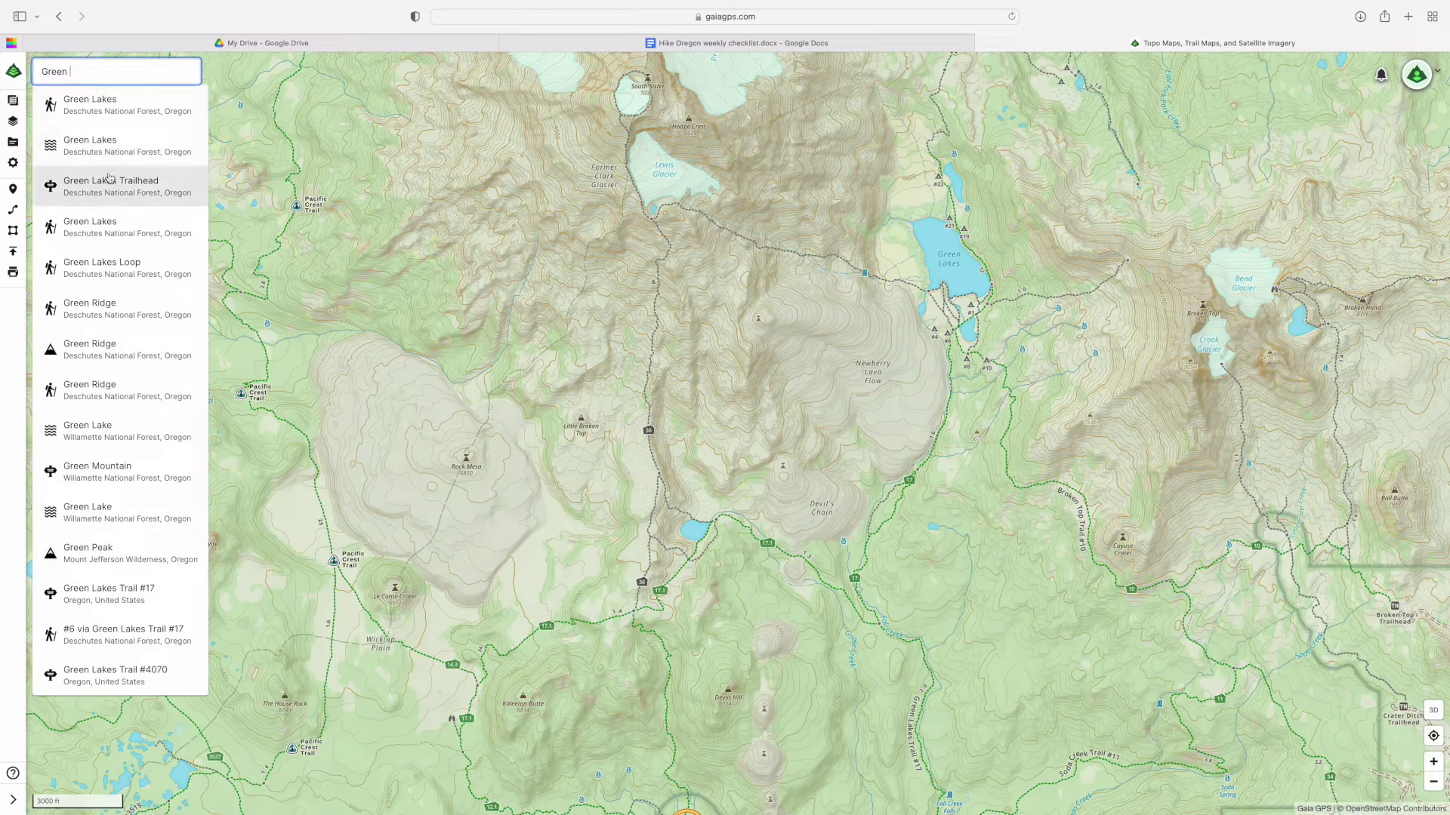
left_click(111, 119)
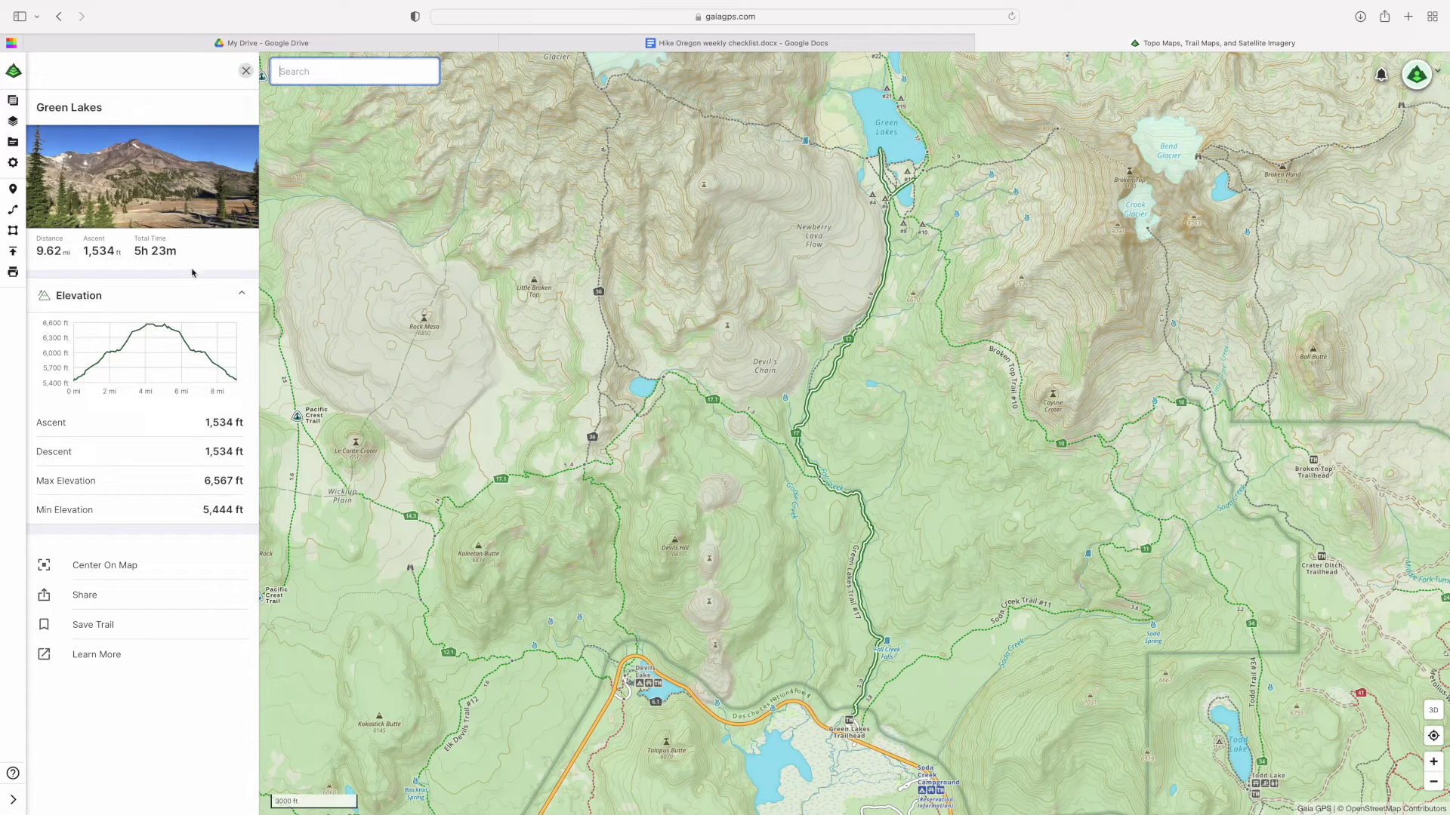
- Collapse and re-expand the Green Lakes hike's elevation details, and open its full trail page to read the overview
left_click(237, 296)
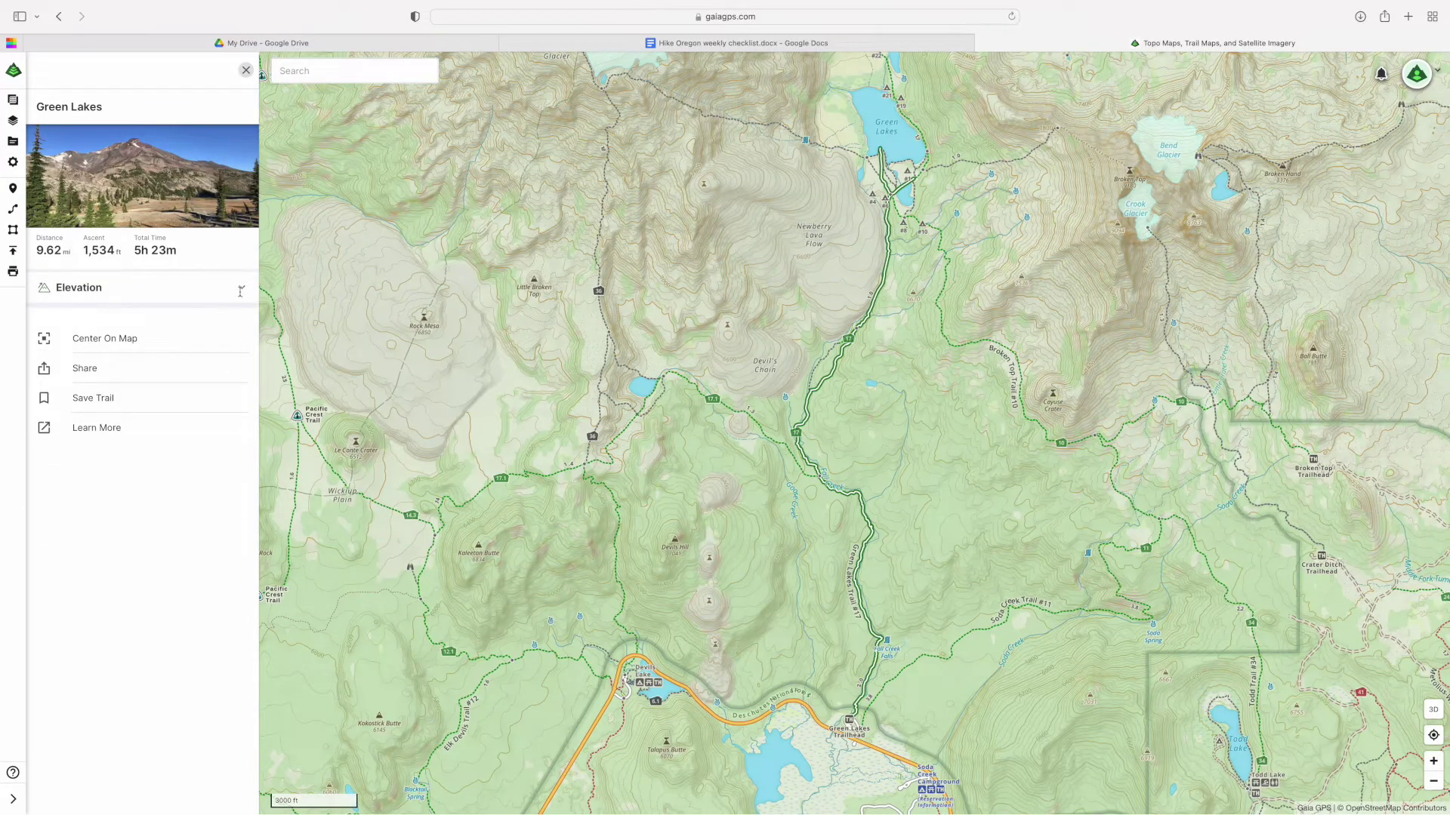
left_click(240, 290)
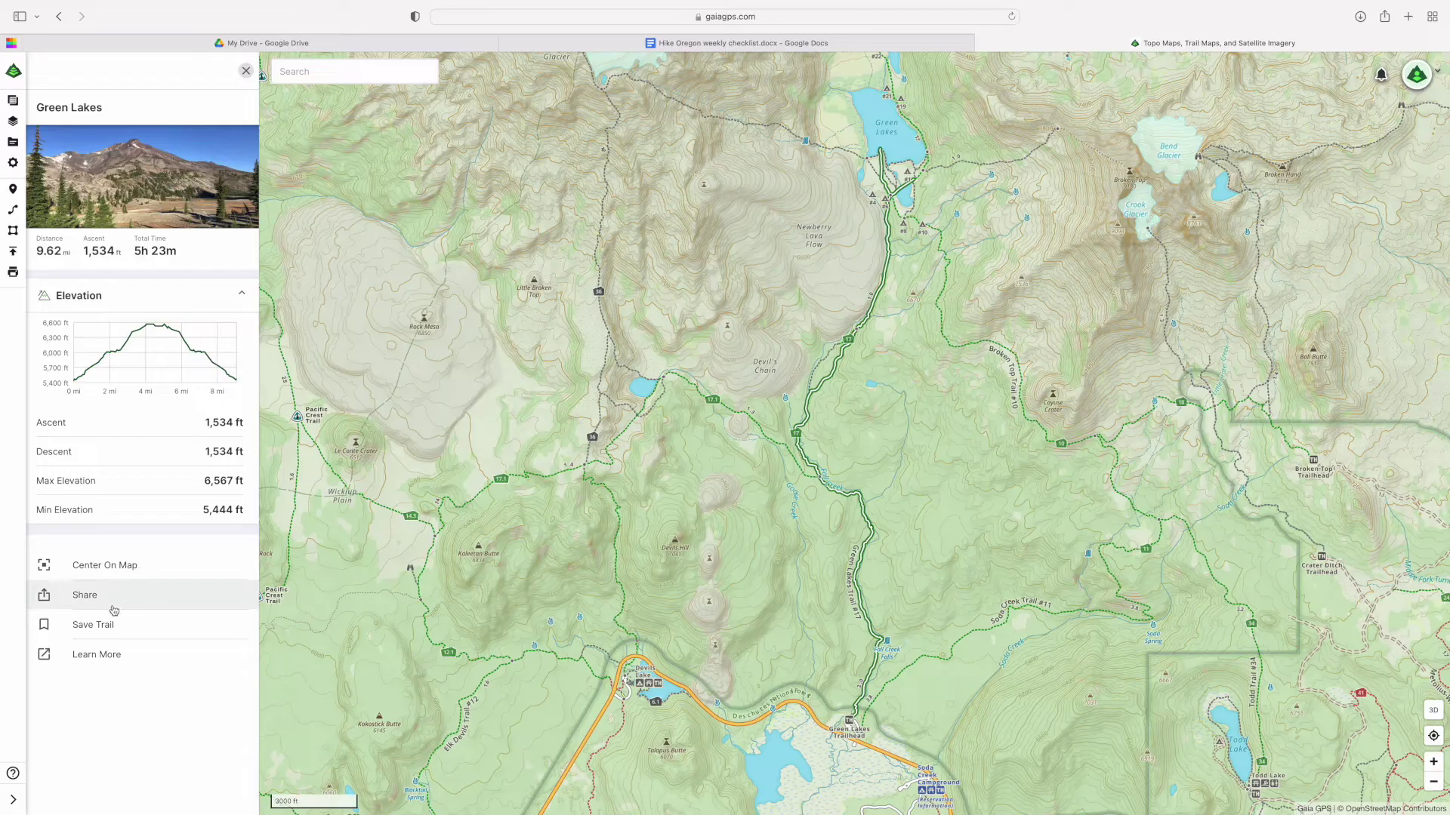
left_click(117, 655)
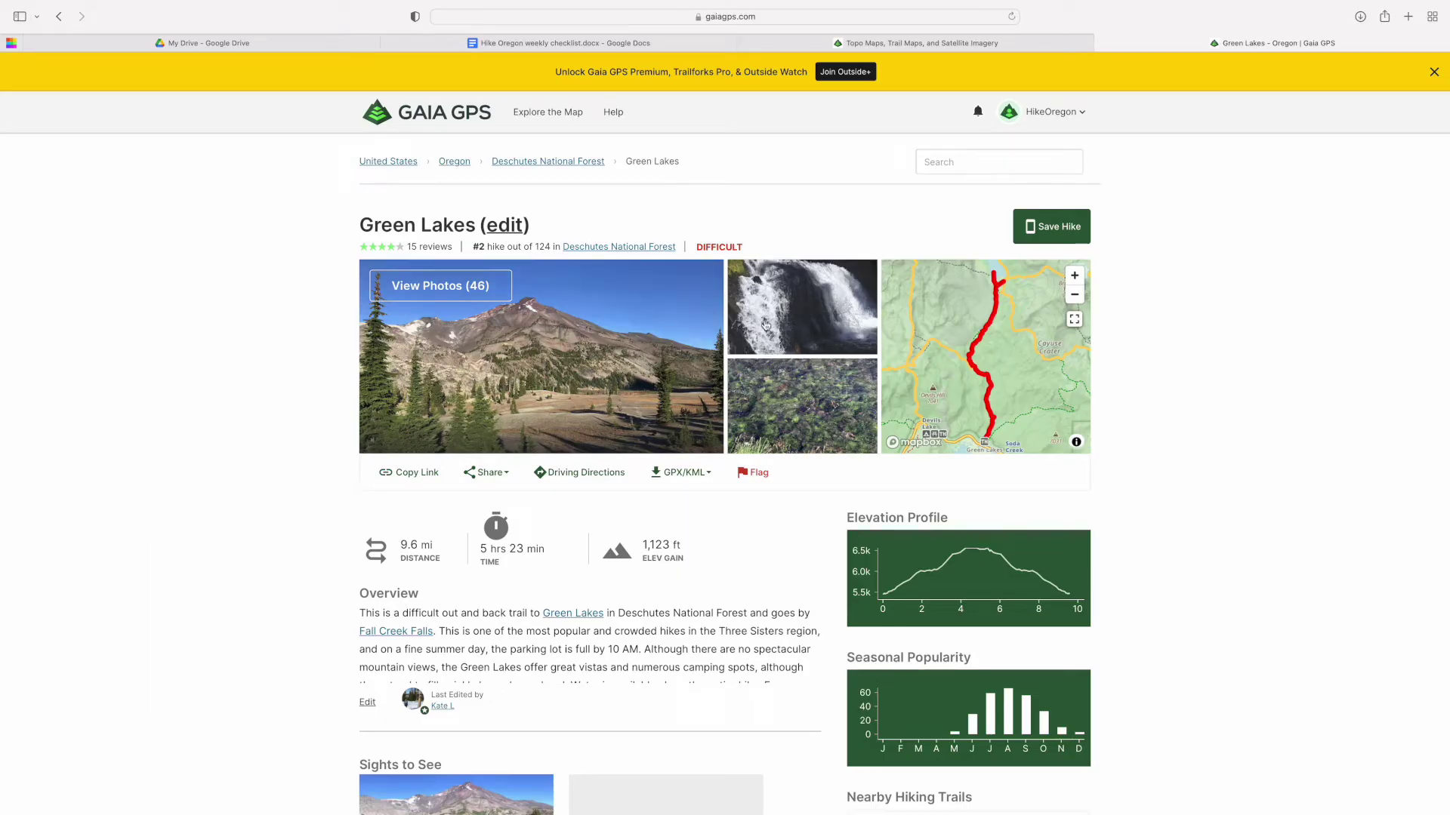
scroll(346, 388, "down", 3)
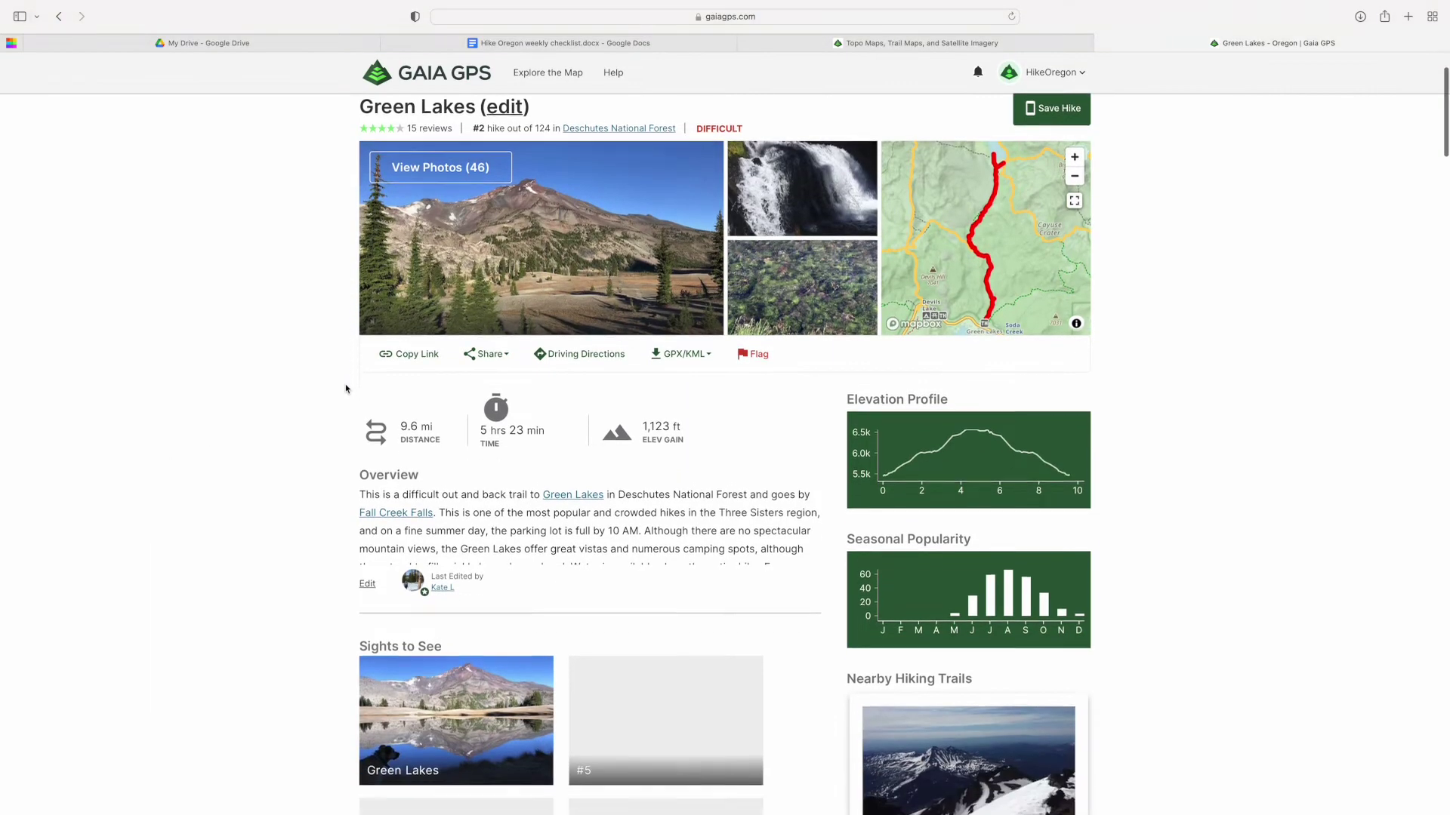
- Read the full Green Lakes overview and look through the hike's sights to see and user reports
scroll(351, 381, "down", 2)
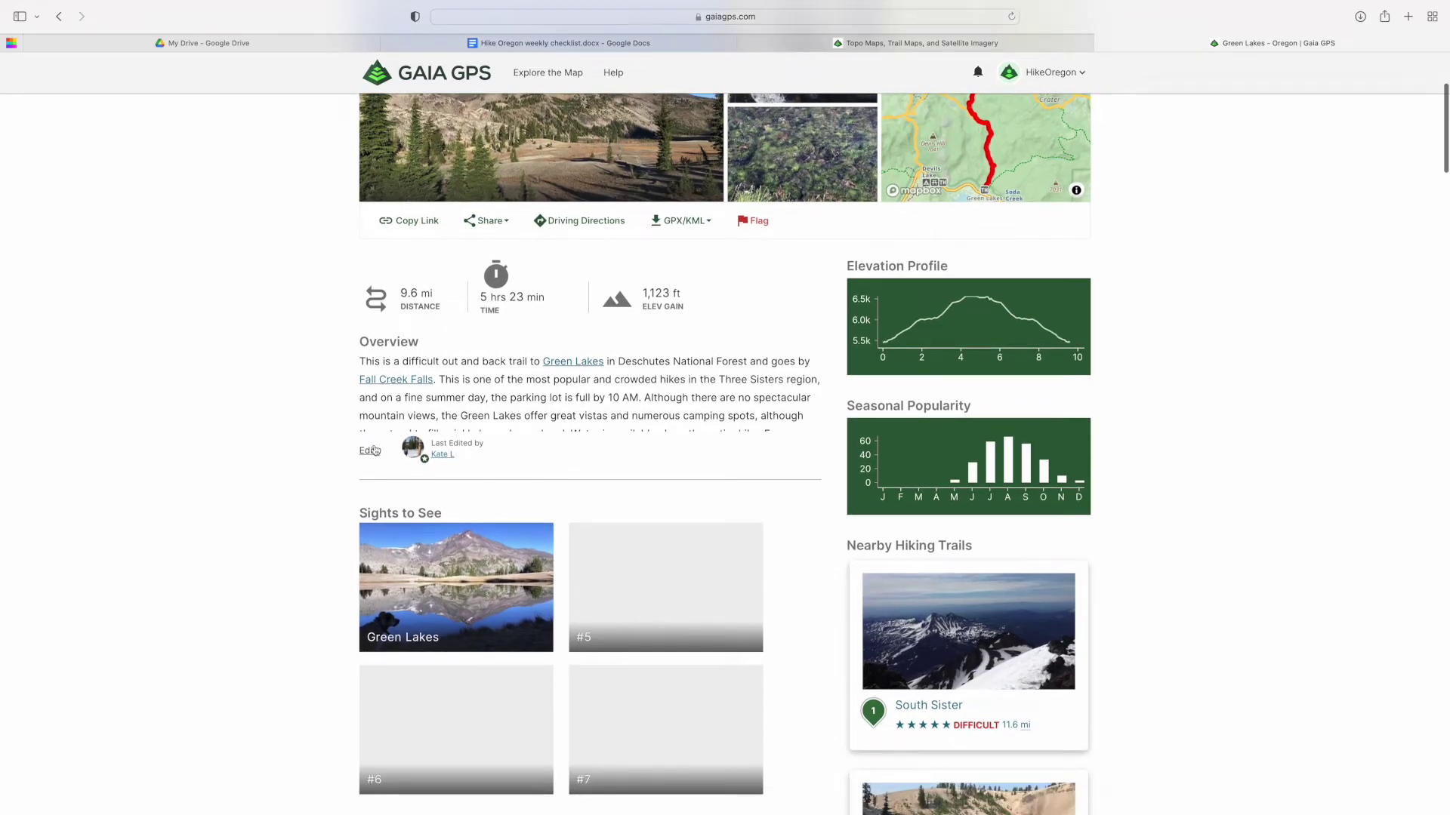
scroll(621, 409, "down", 4)
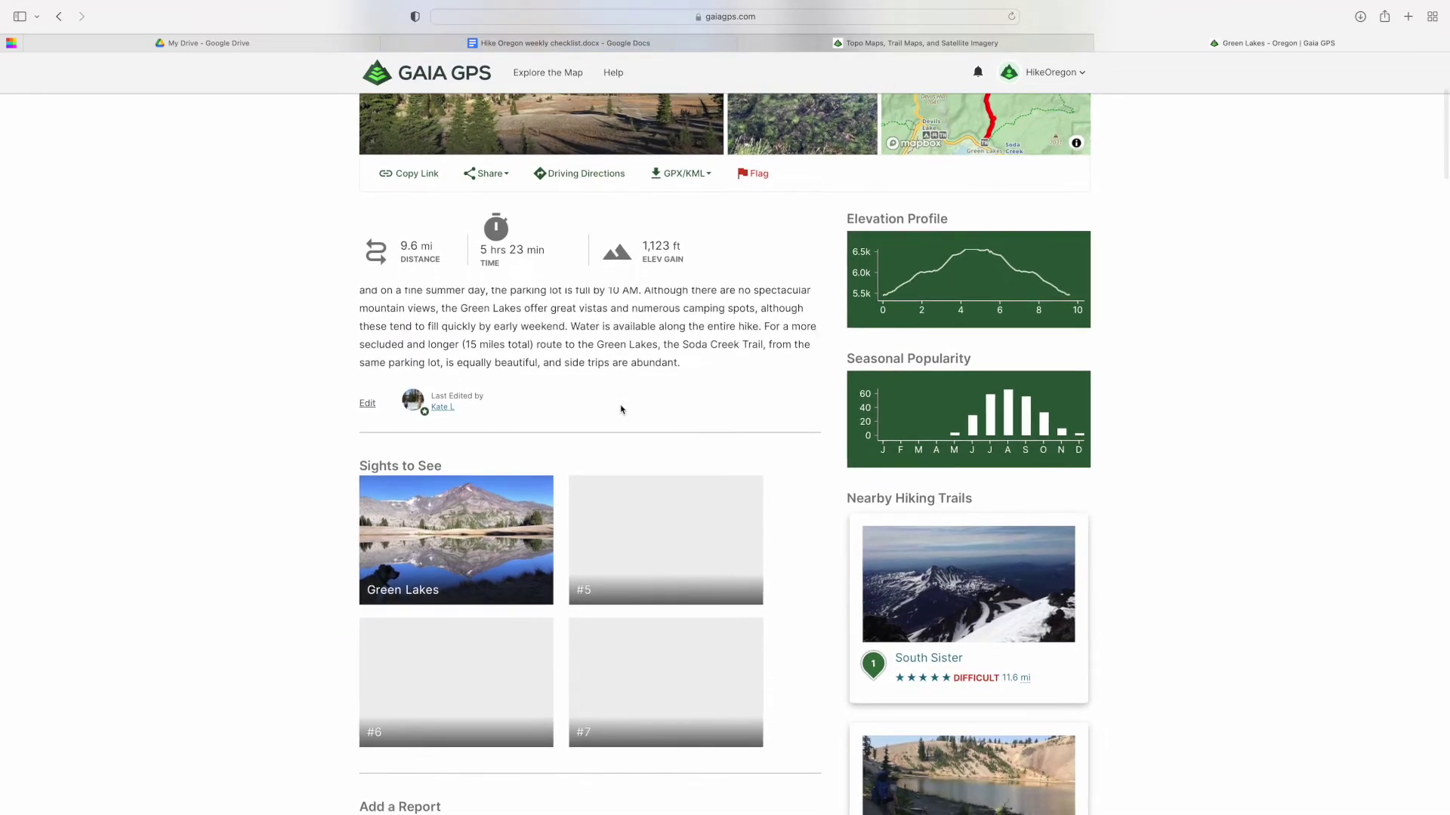
scroll(282, 407, "down", 5)
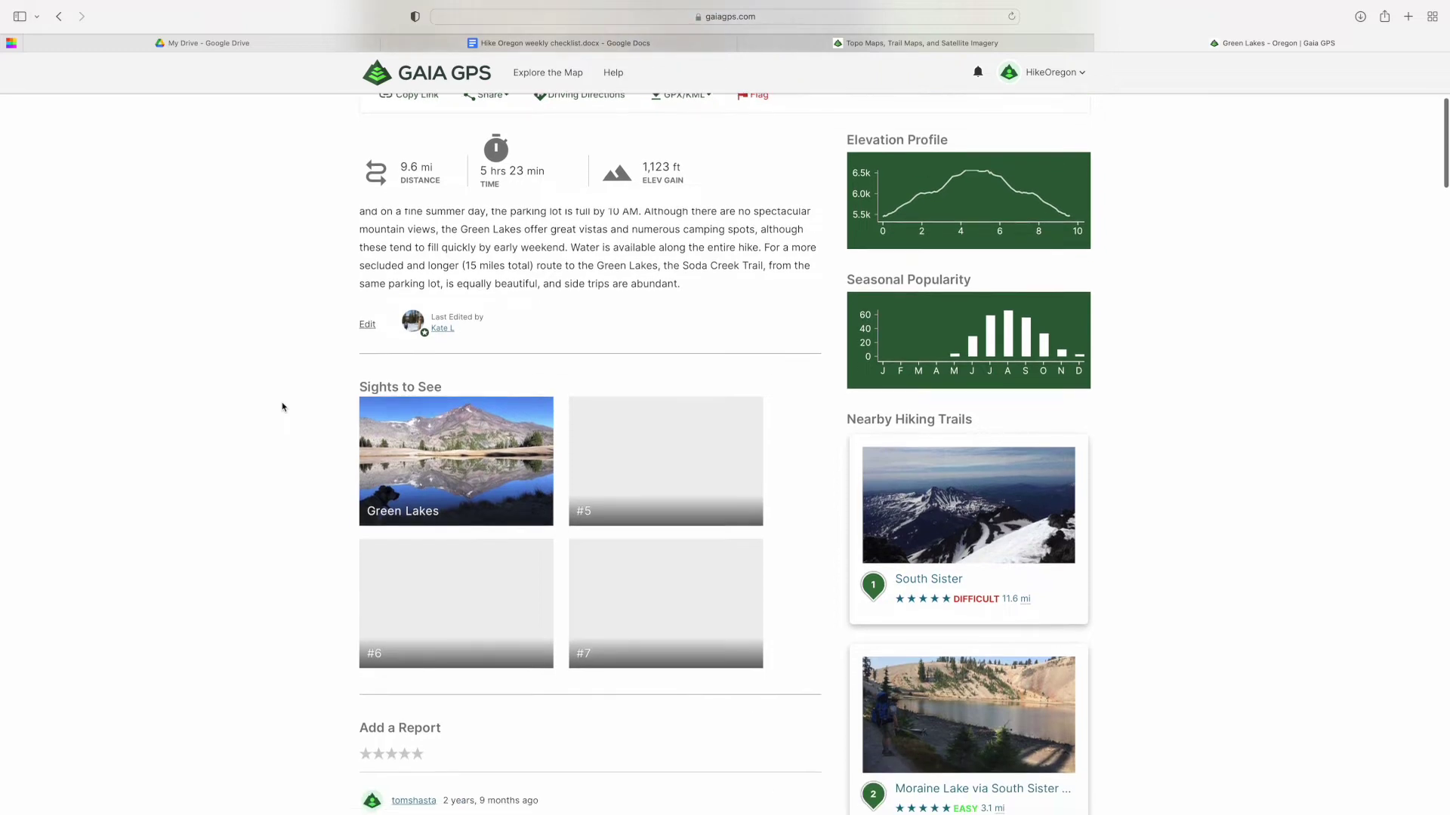
scroll(282, 406, "down", 5)
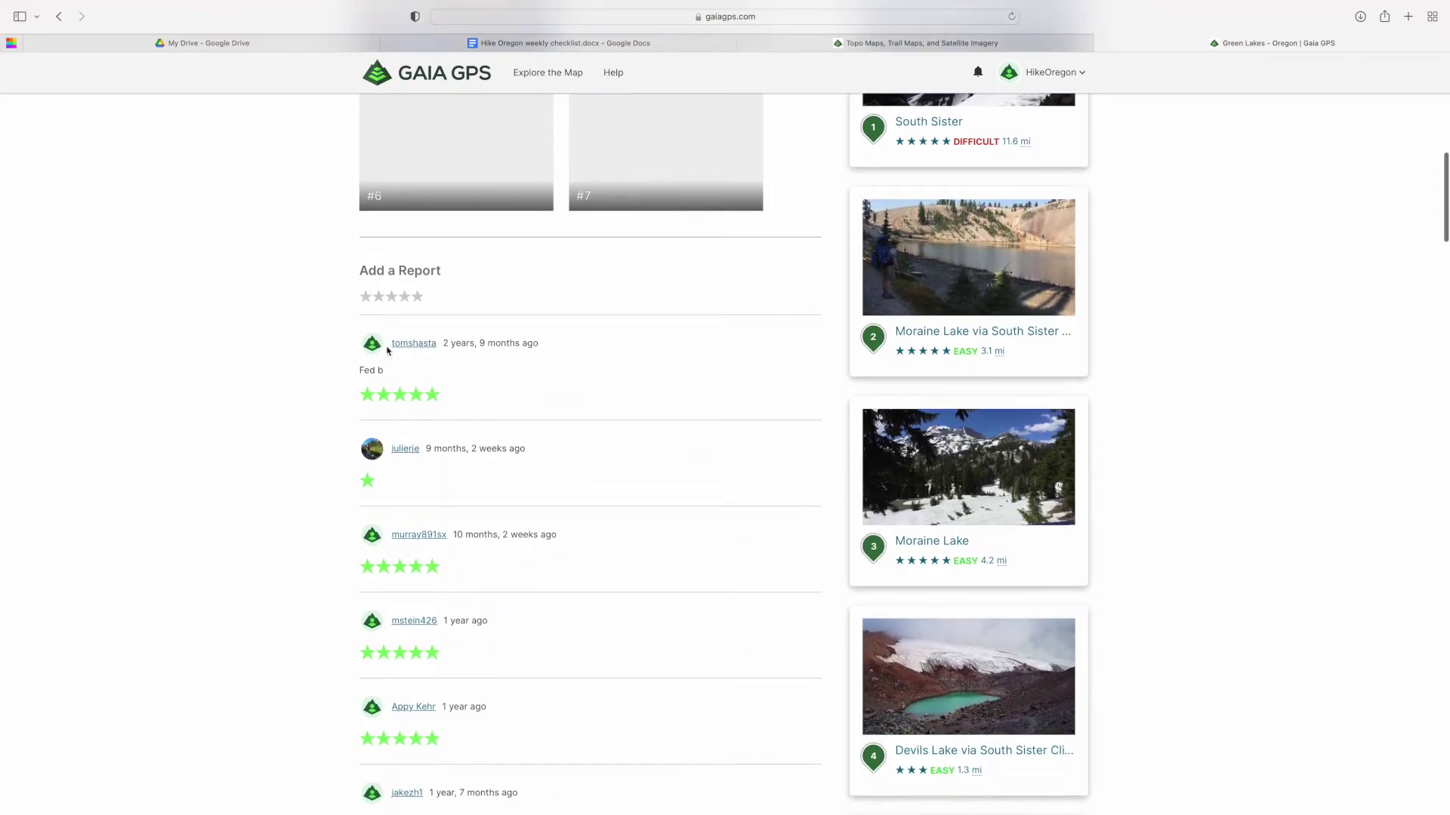
scroll(487, 366, "down", 3)
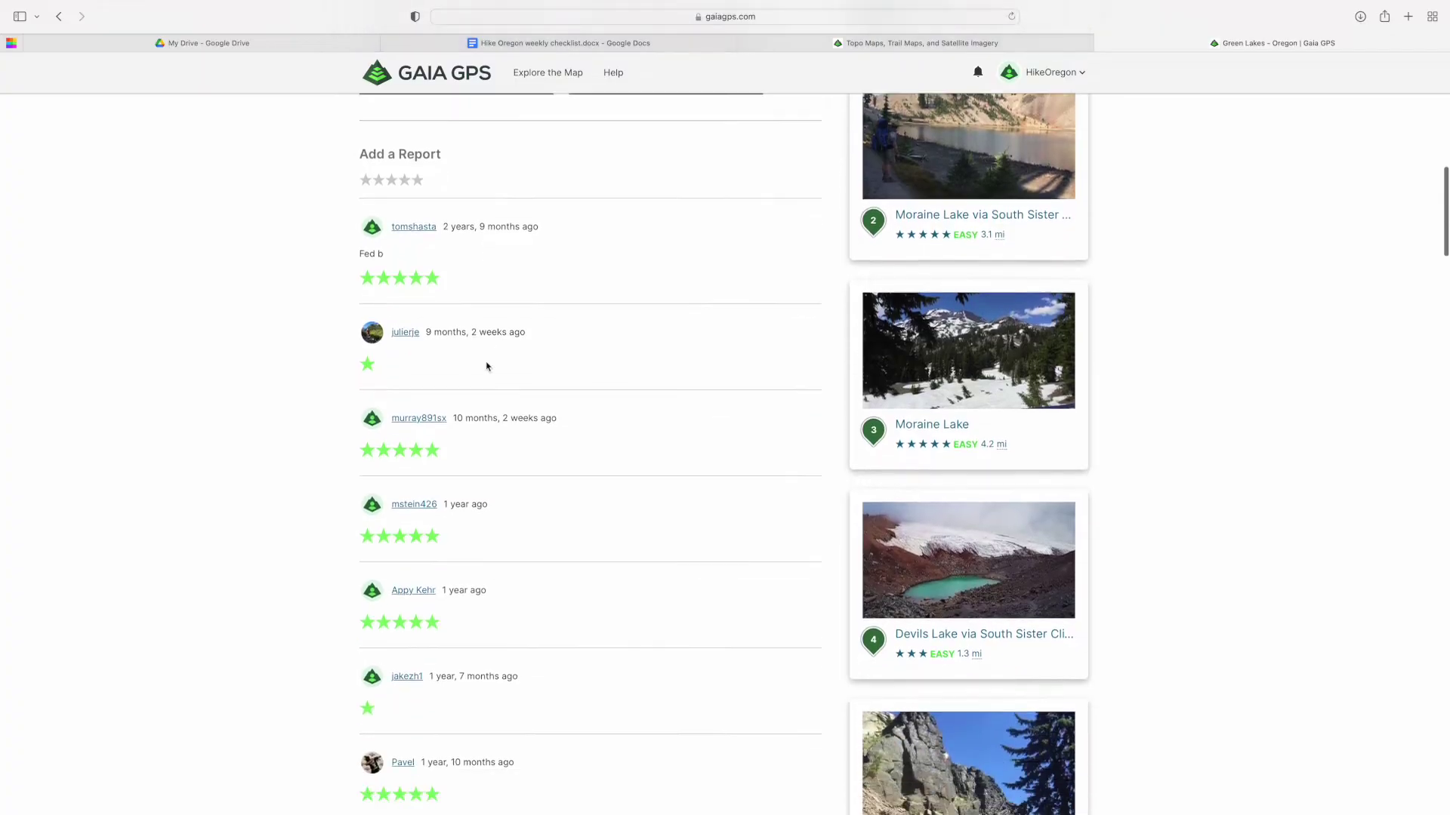
scroll(486, 367, "down", 6)
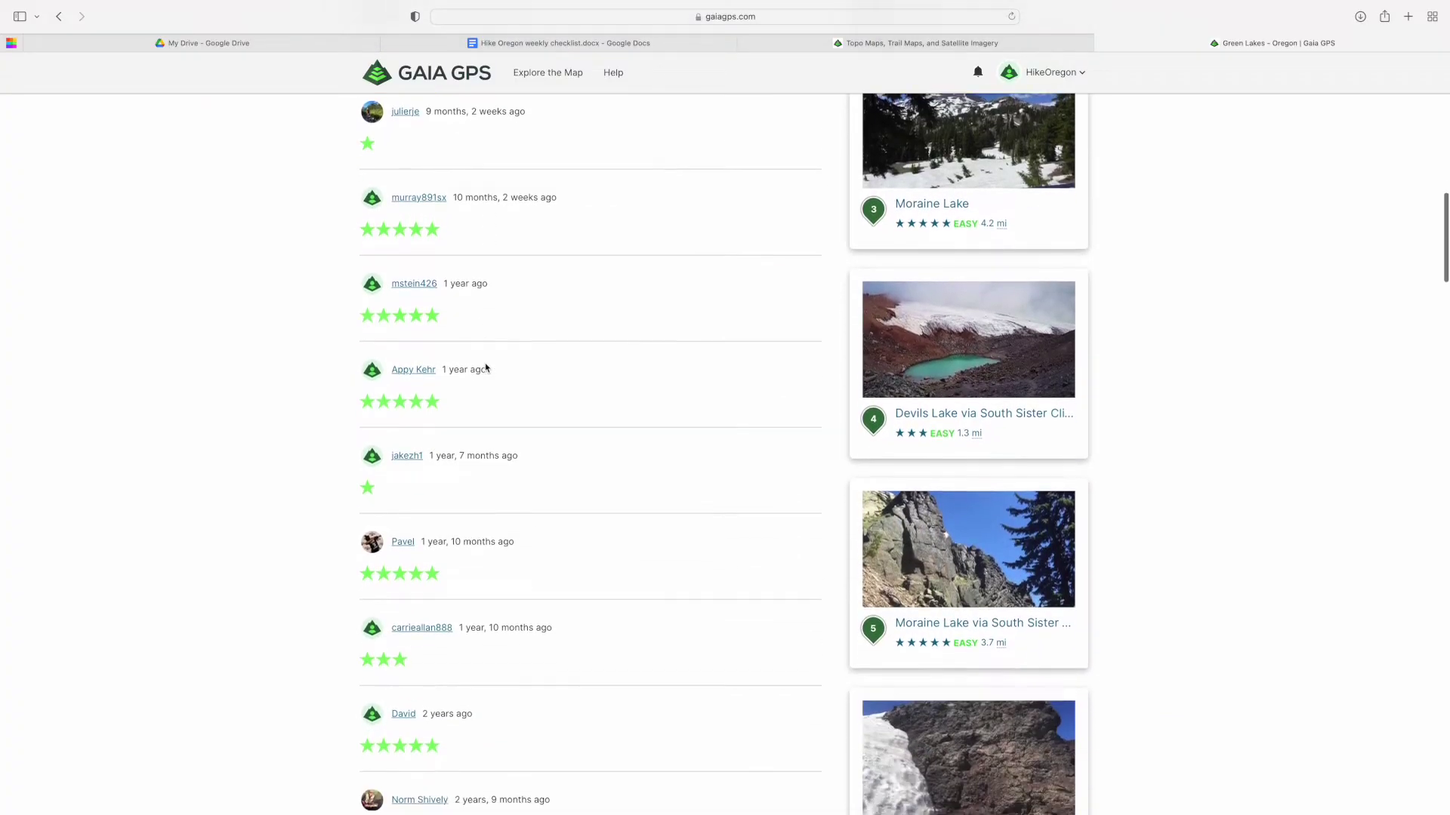
scroll(487, 367, "up", 10)
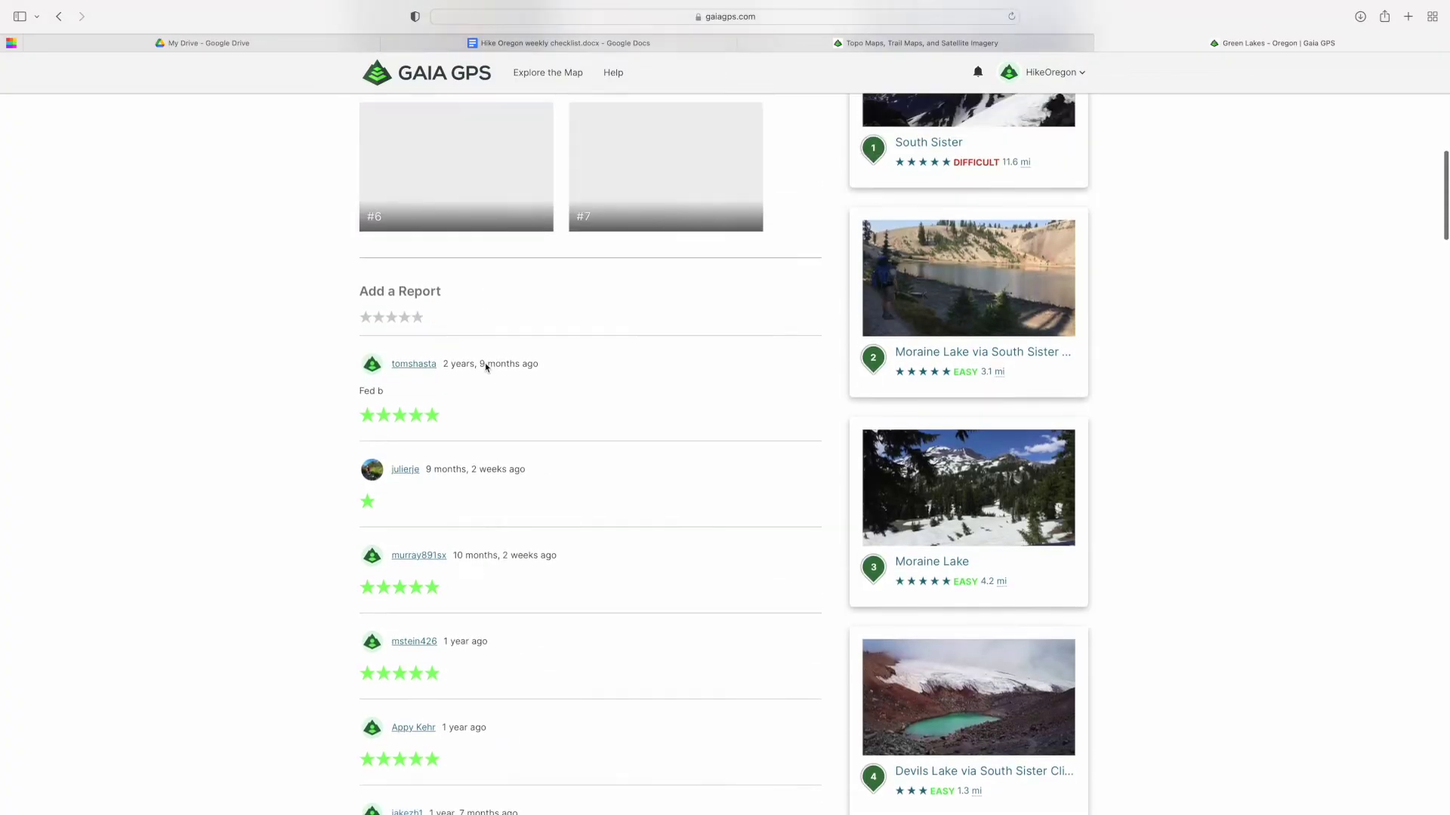
scroll(413, 406, "down", 2)
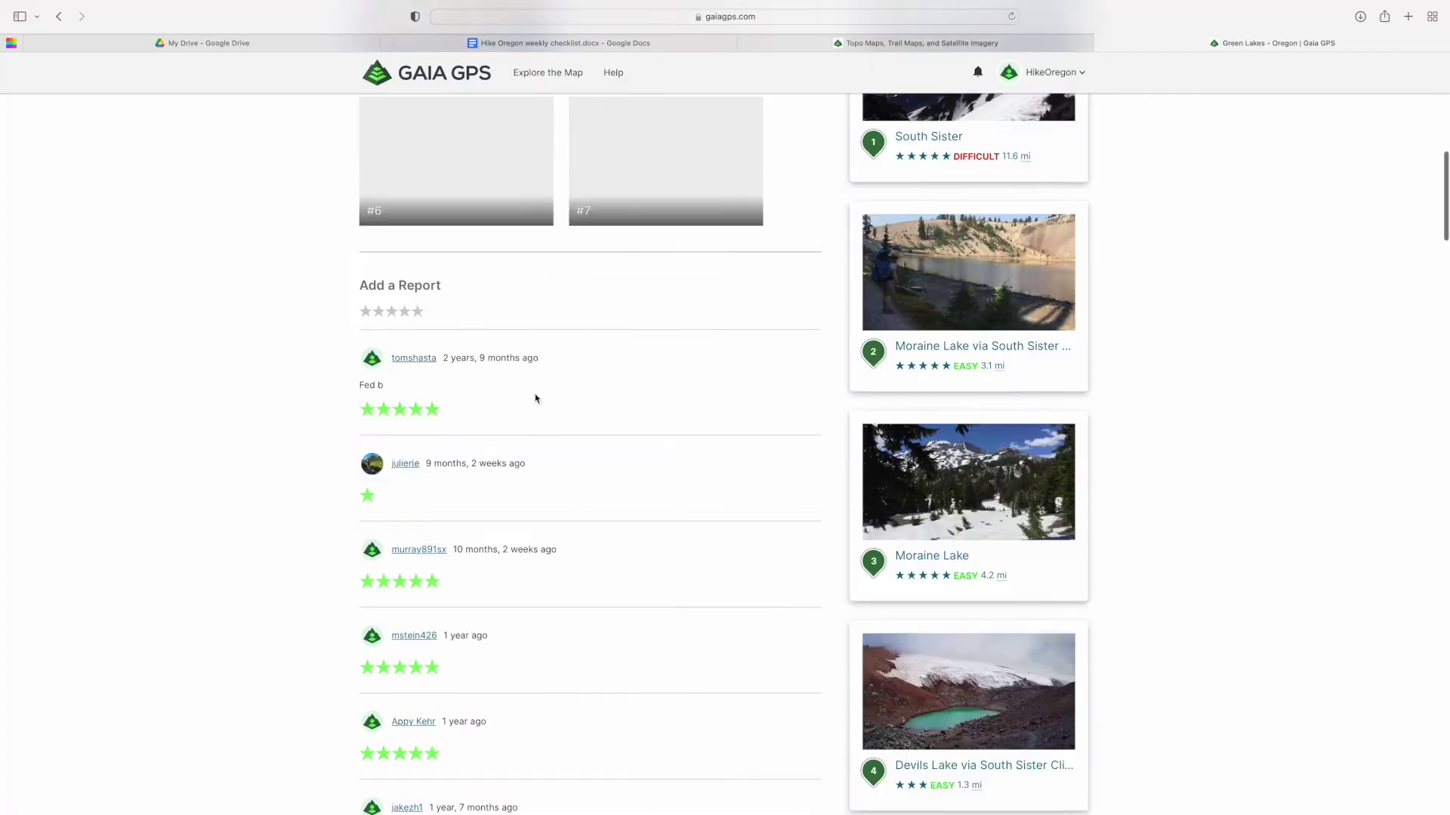
- Check the Green Lakes seasonal popularity chart, and open the Moraine Lake page from the nearby hiking trails
scroll(537, 402, "up", 15)
scroll(1166, 379, "down", 2)
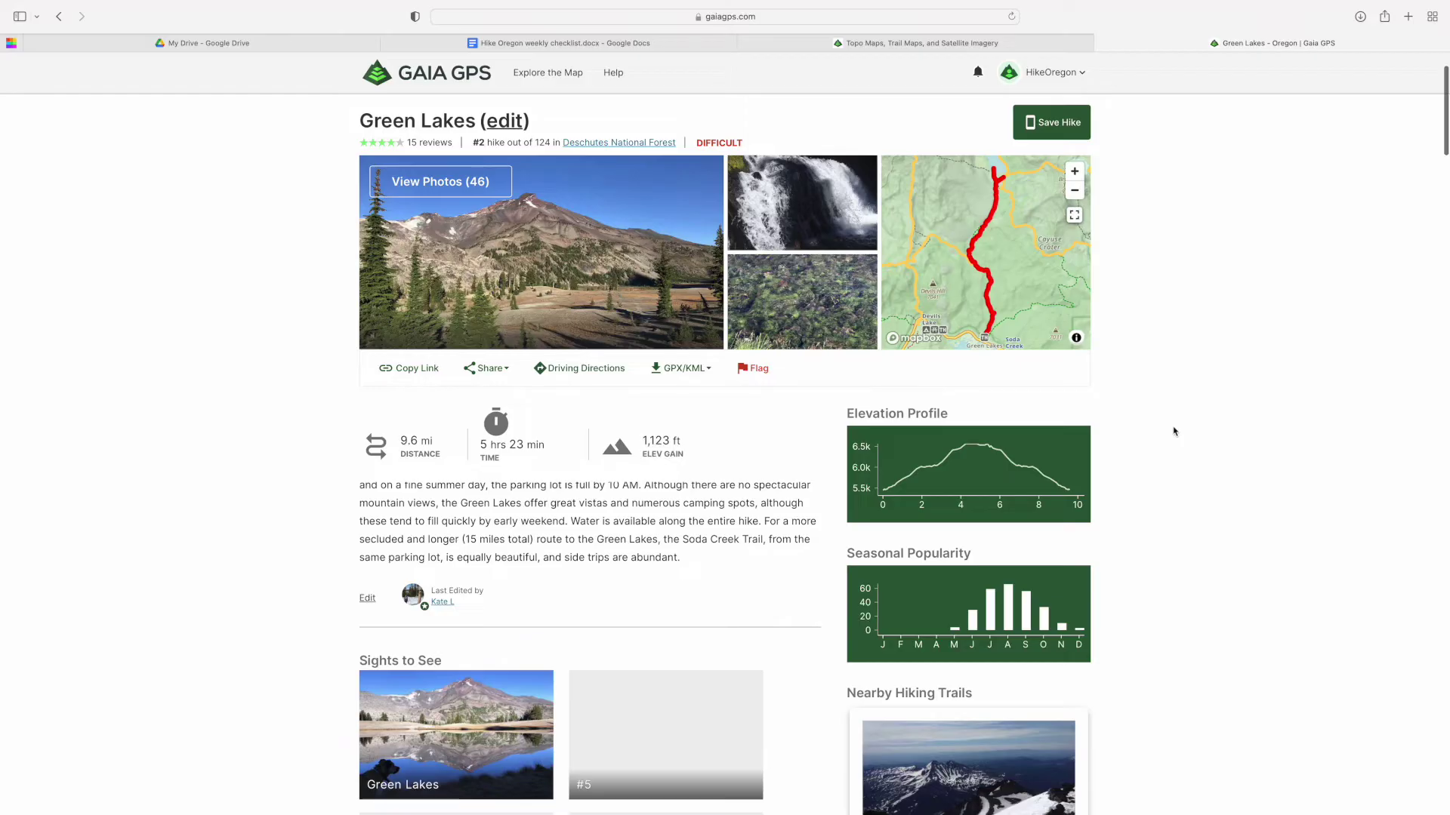
scroll(1174, 431, "down", 6)
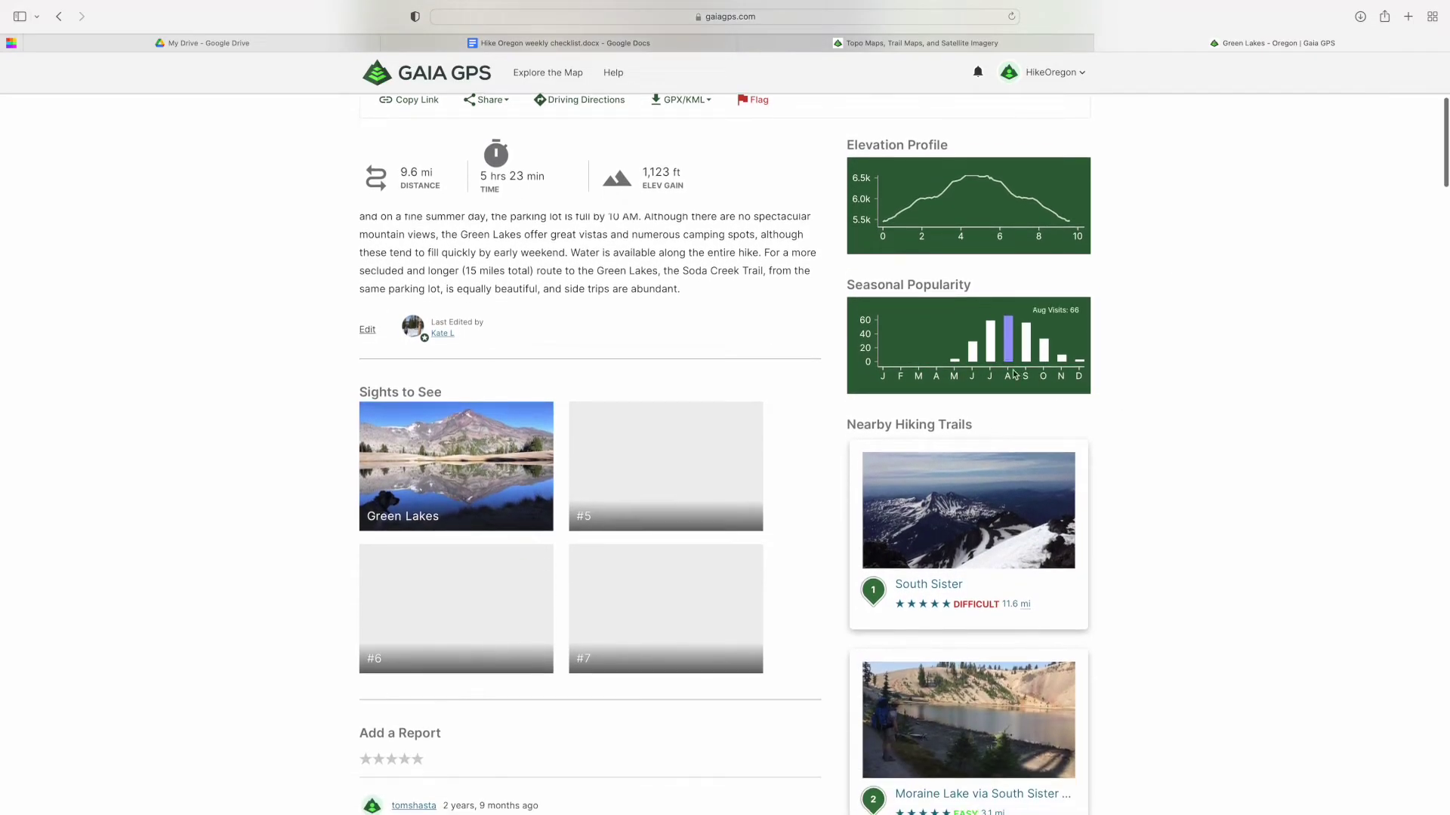
scroll(1014, 373, "up", 1)
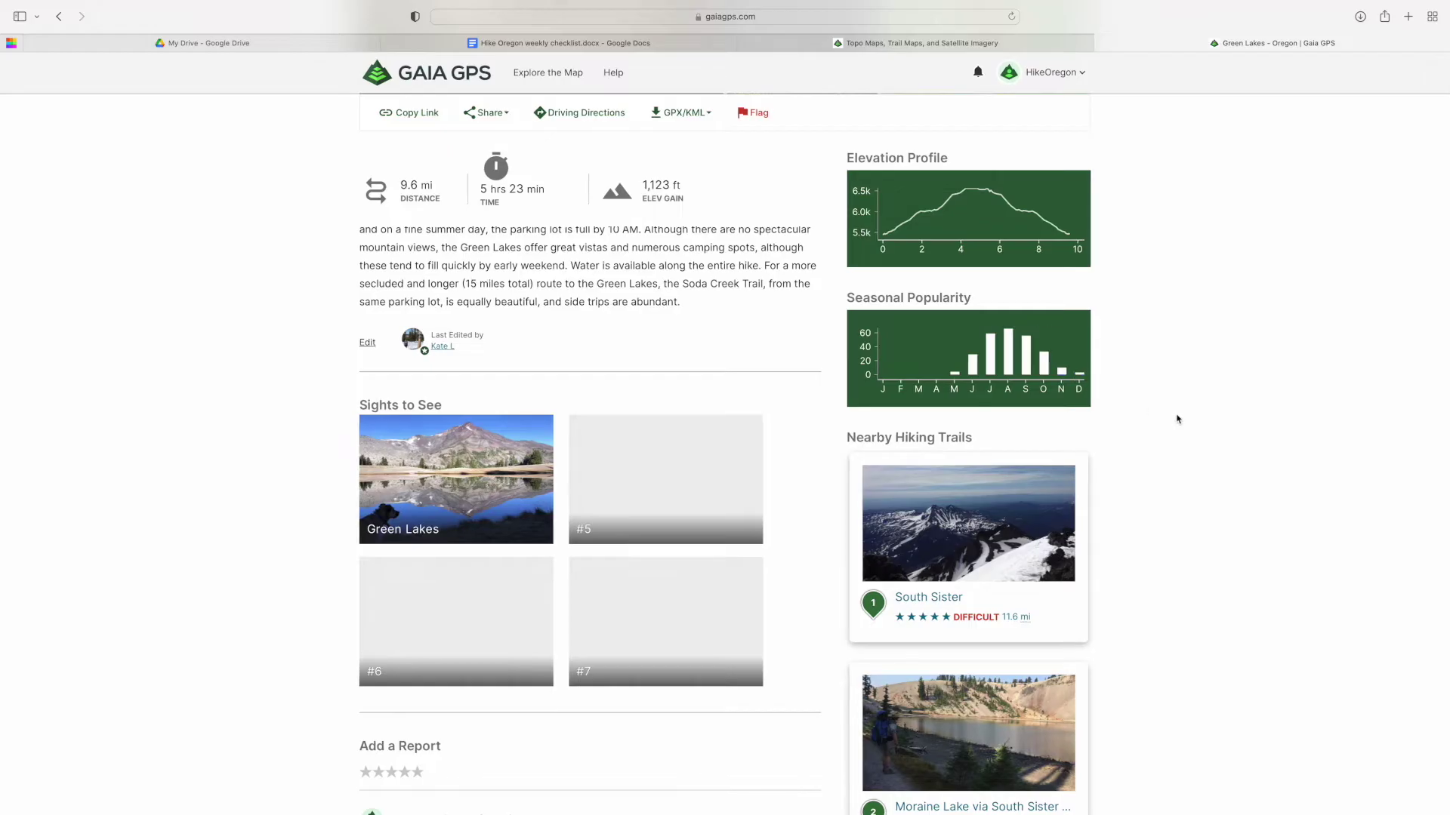
scroll(1175, 415, "down", 4)
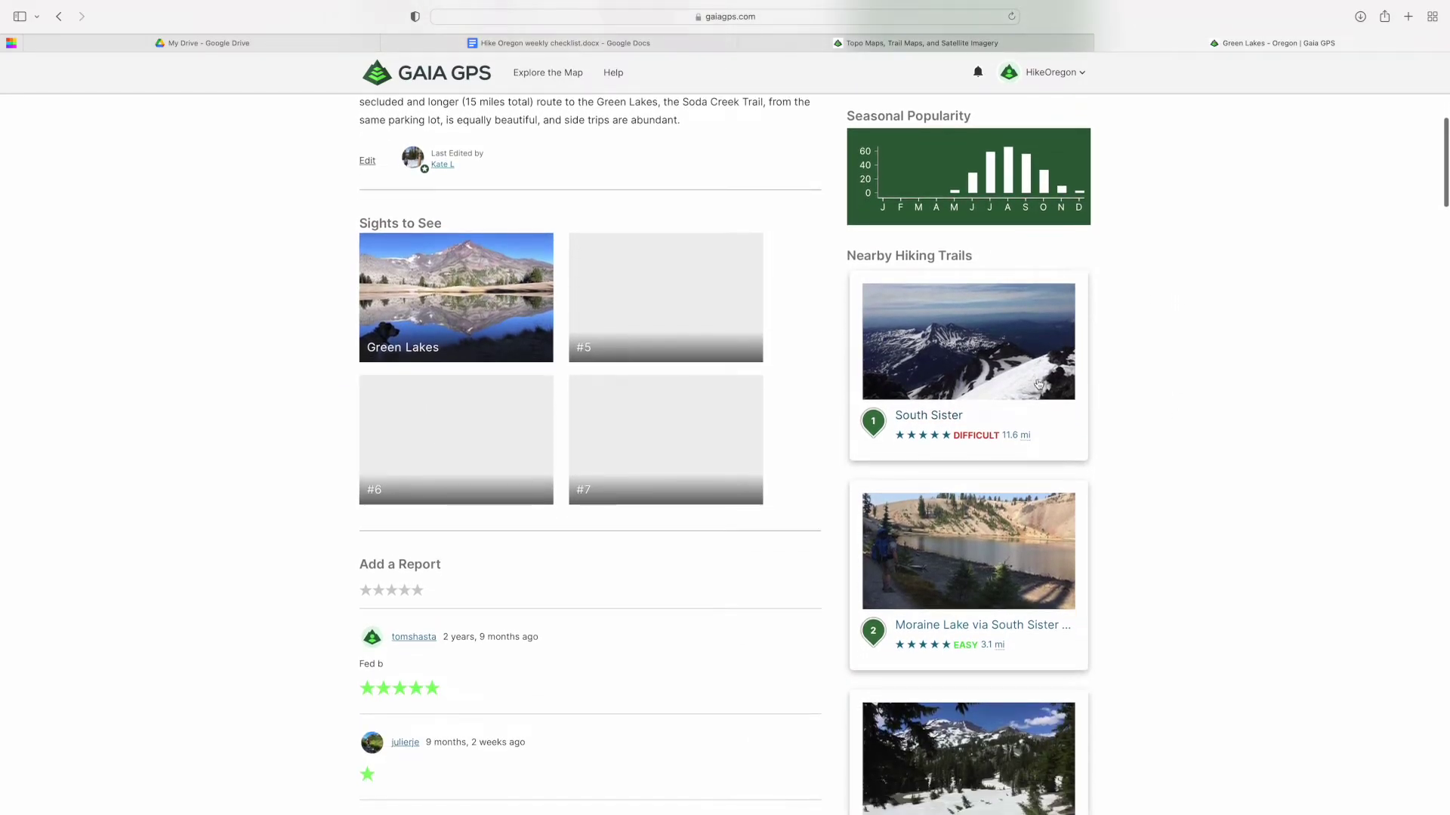
scroll(1038, 385, "down", 2)
scroll(1029, 481, "down", 8)
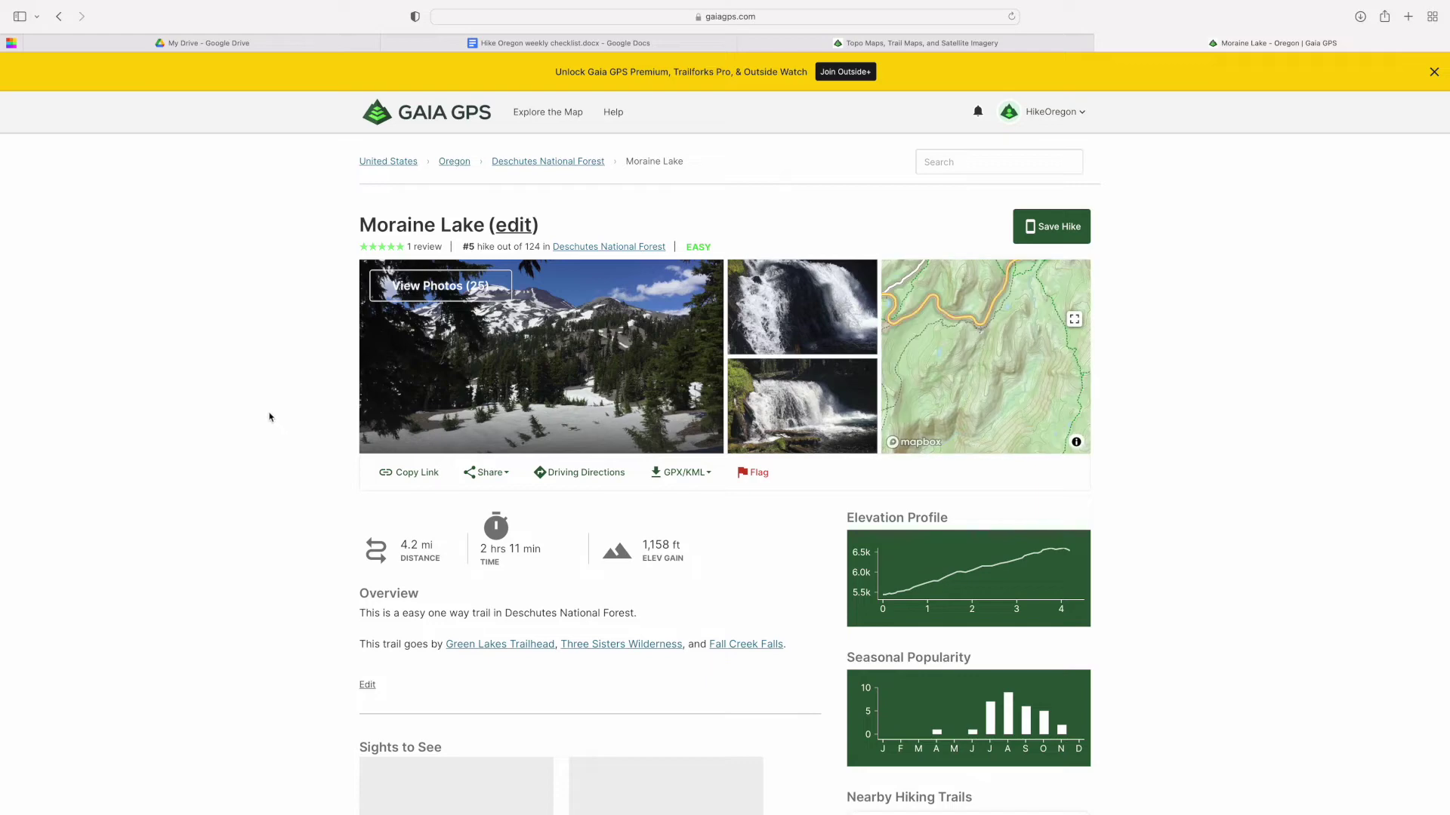
- Look through the Moraine Lake page's overview, sights, reports, public tracks and nearby hiking trails
scroll(268, 416, "down", 5)
scroll(265, 415, "down", 8)
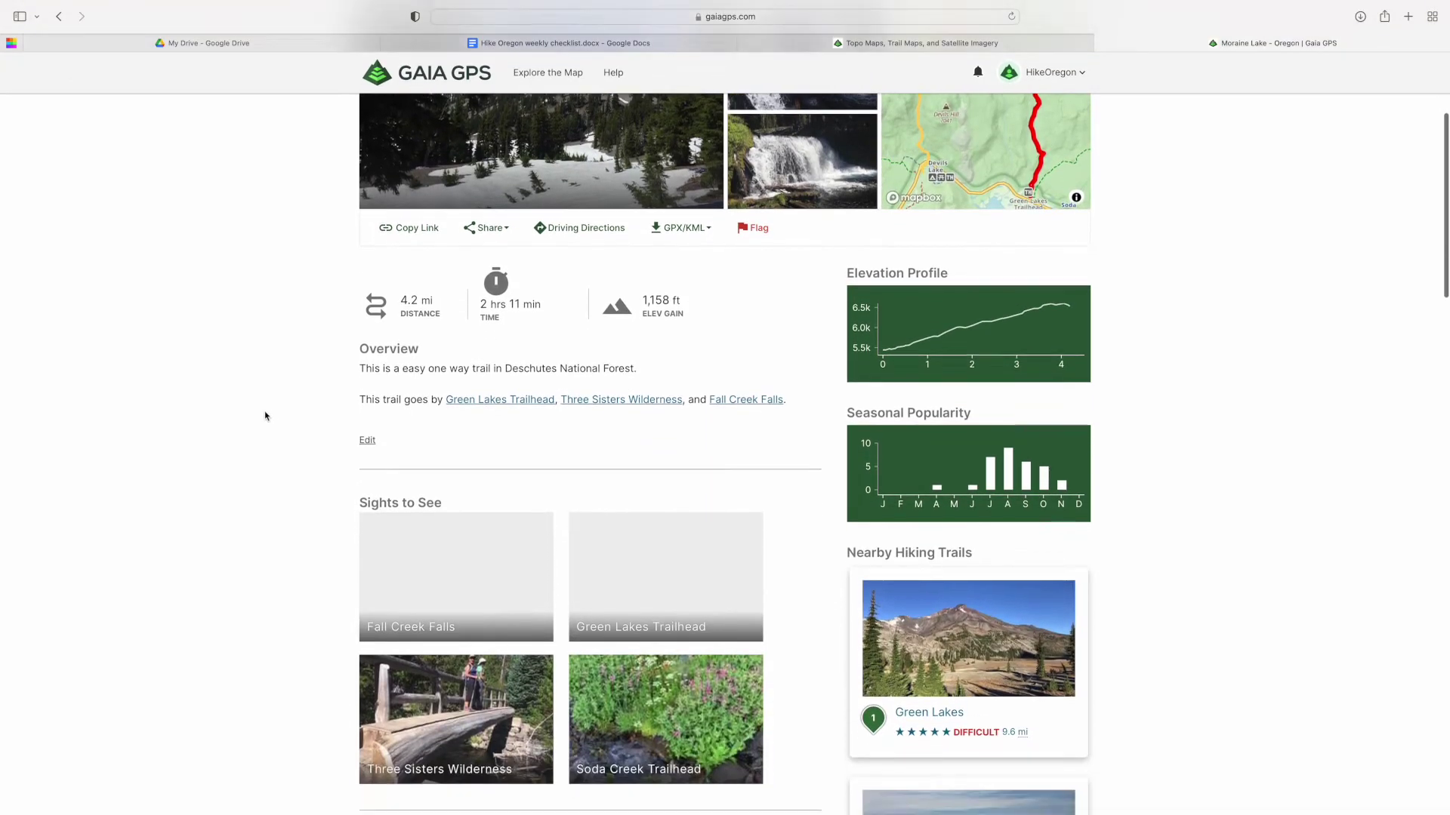
scroll(265, 415, "down", 9)
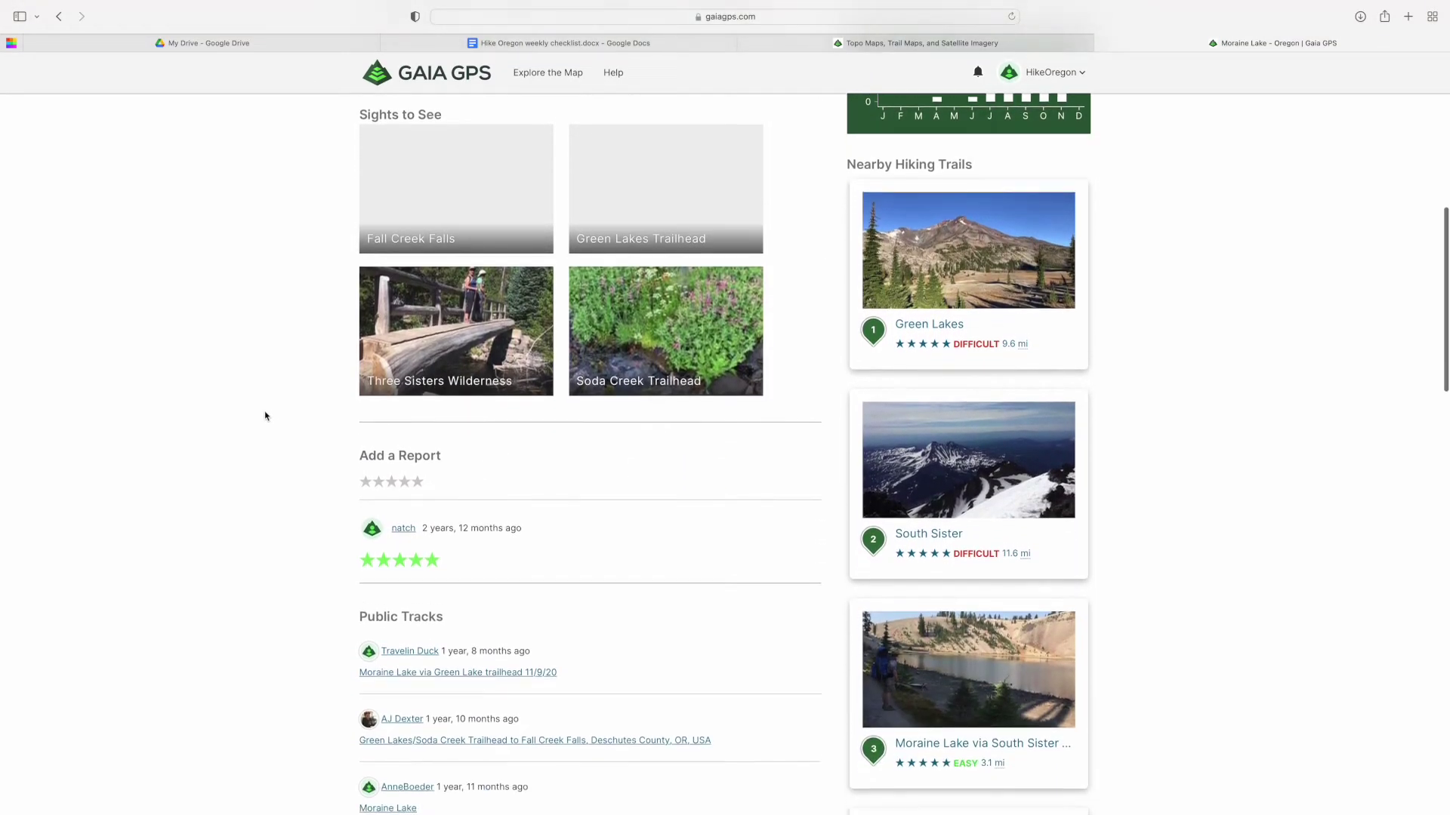
scroll(265, 416, "down", 3)
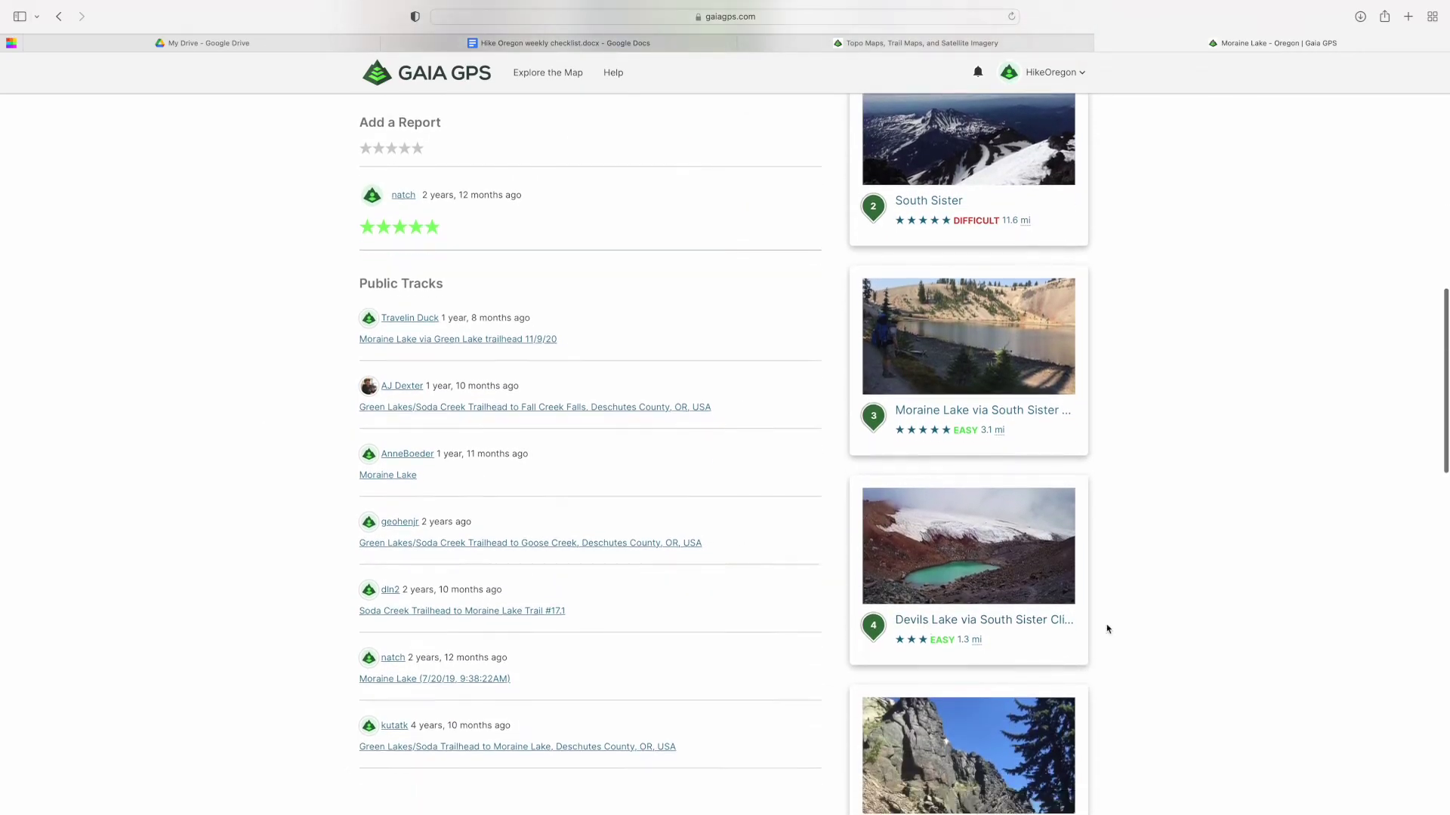
scroll(1106, 630, "down", 9)
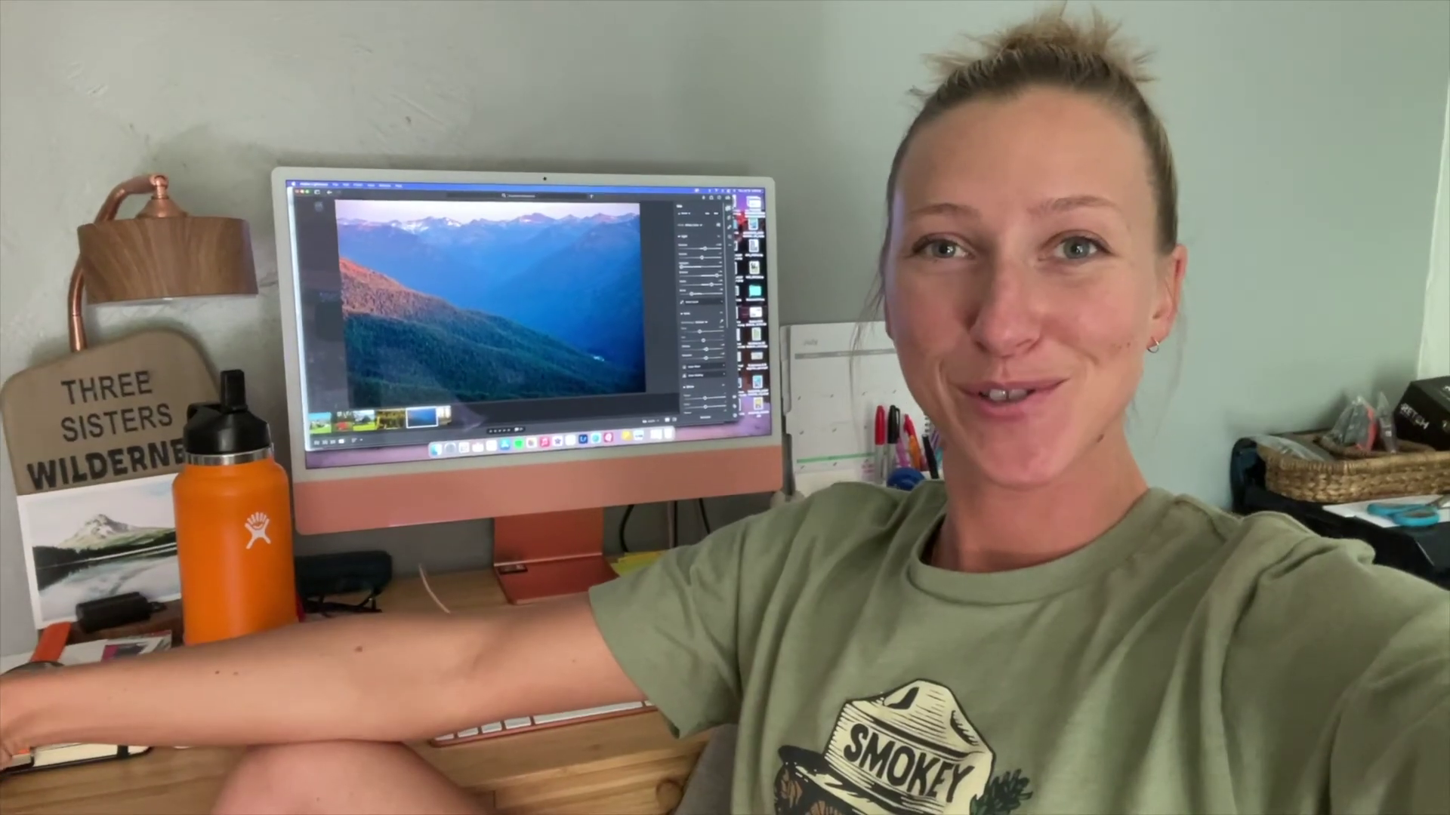